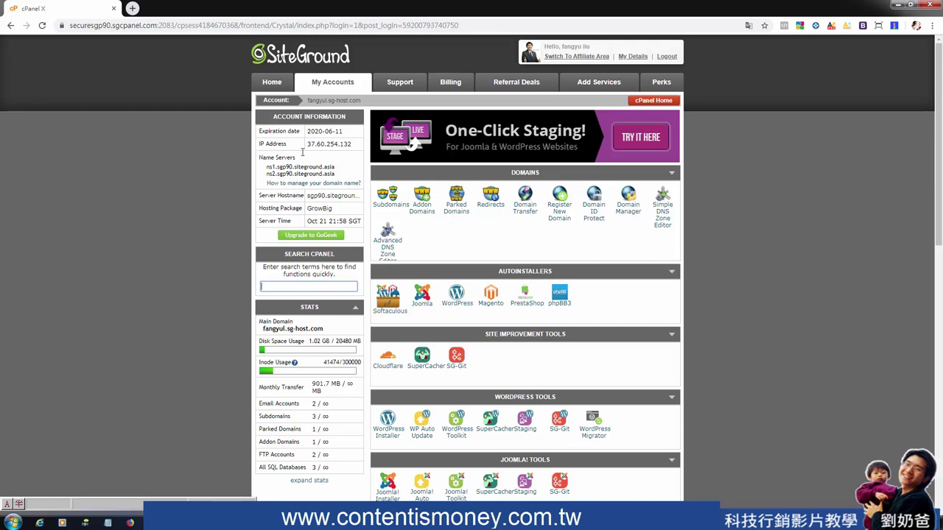
Go back to the SiteGround cPanel home page listing the domain, autoinstaller and WordPress tools
click(271, 84)
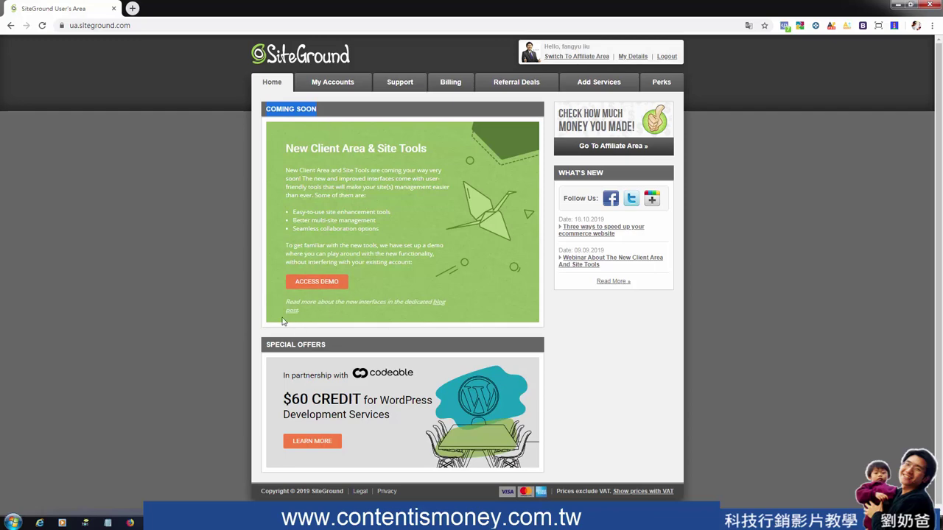
Open the demo client area and list the account's two newuademo.com websites
click(326, 289)
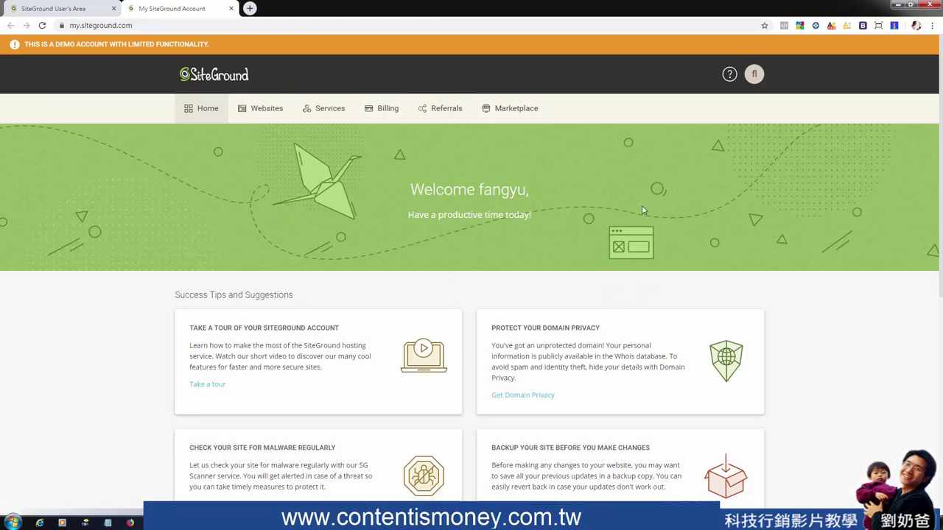
click(261, 112)
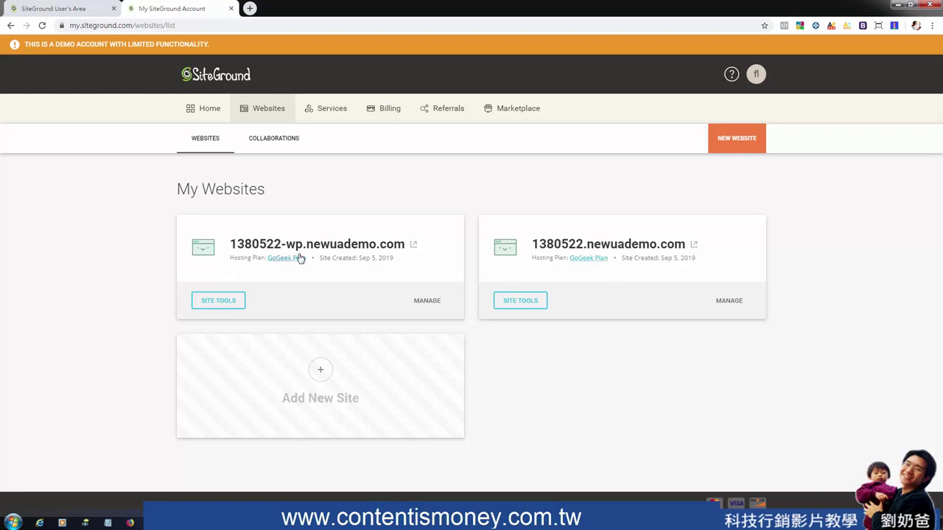
Open Site Tools for 1380522-wp.newuademo.com and check its IP 34.68.102.238 and name servers
click(231, 305)
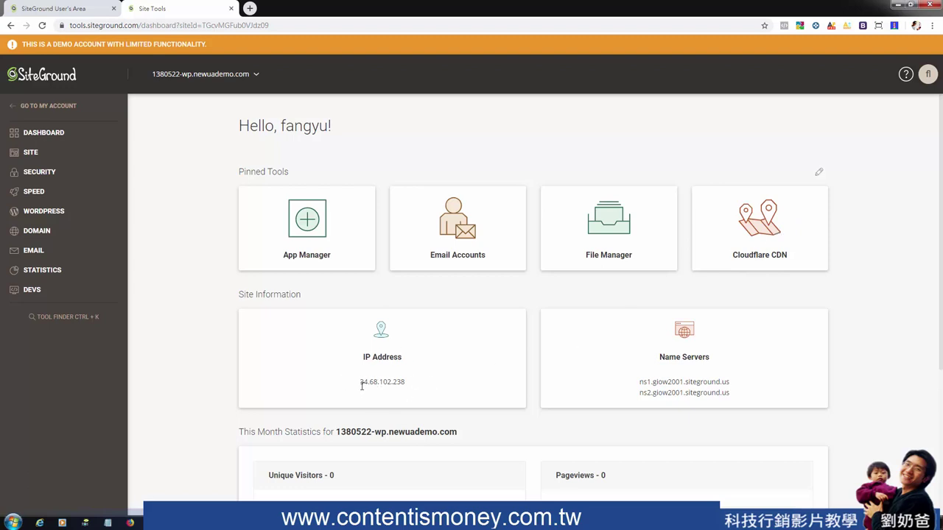
drag(362, 385, 403, 384)
click(662, 376)
drag(640, 382, 740, 399)
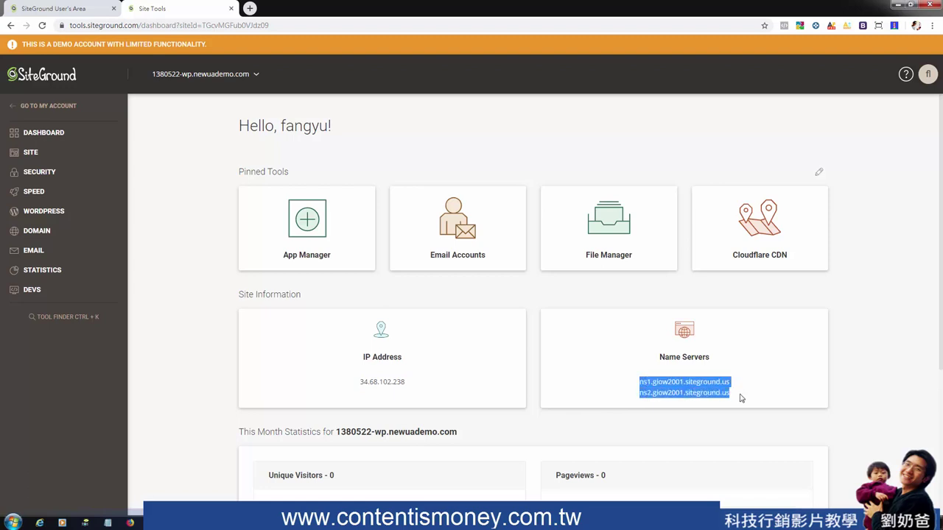
click(737, 396)
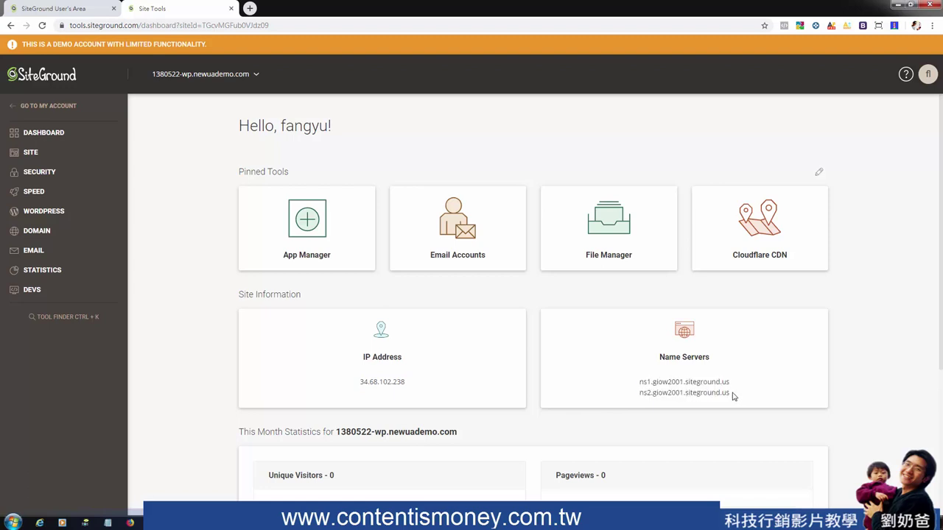
drag(734, 397, 642, 381)
scroll(589, 371, down, 2)
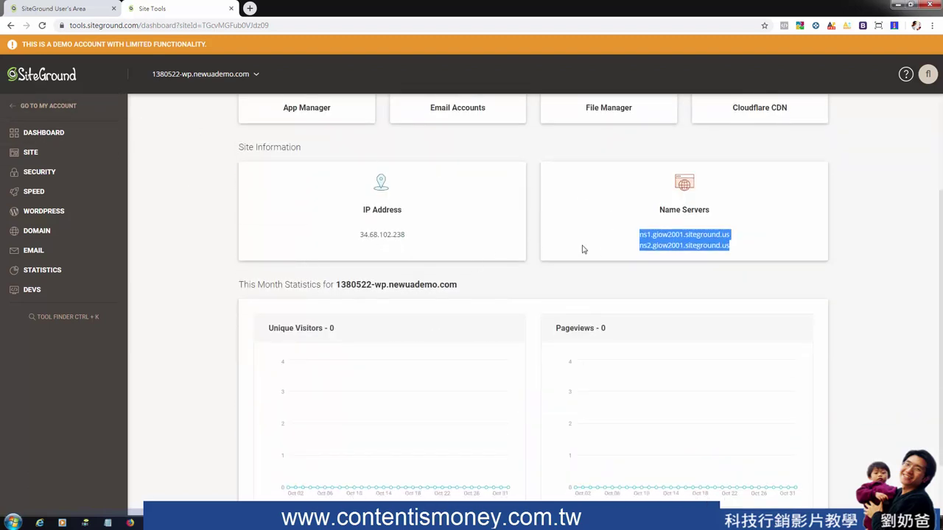
click(221, 312)
Review the monthly Unique Visitors and Pageviews statistics, then return to the dashboard top
scroll(316, 300, down, 1)
drag(338, 211, 458, 212)
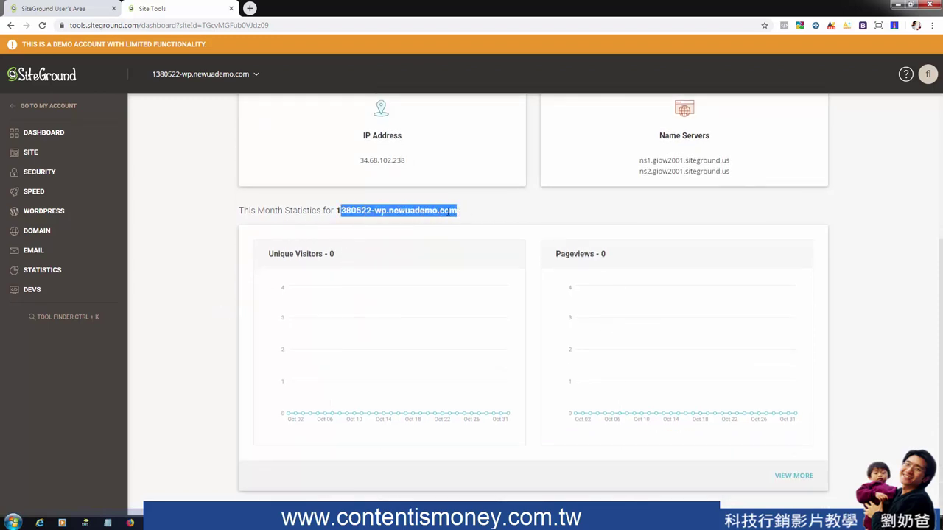
drag(335, 212, 333, 212)
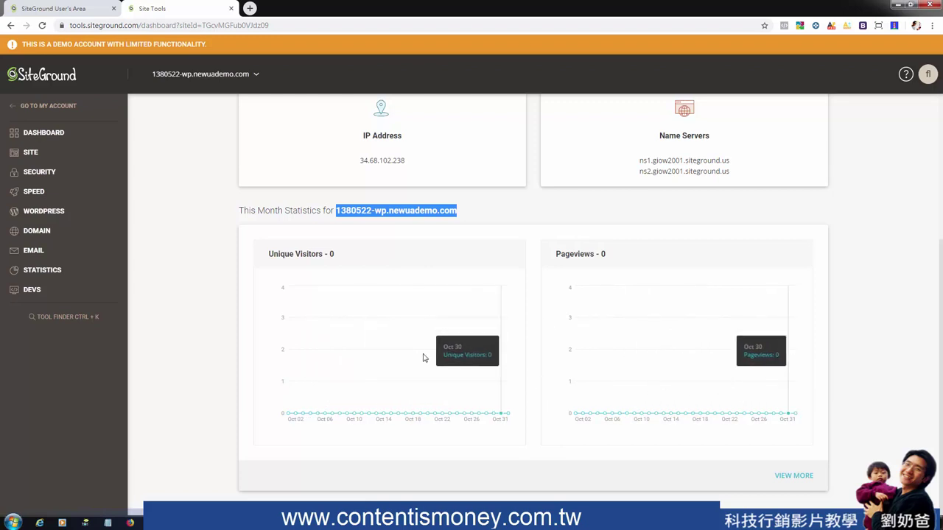
drag(329, 254, 279, 252)
drag(555, 255, 602, 254)
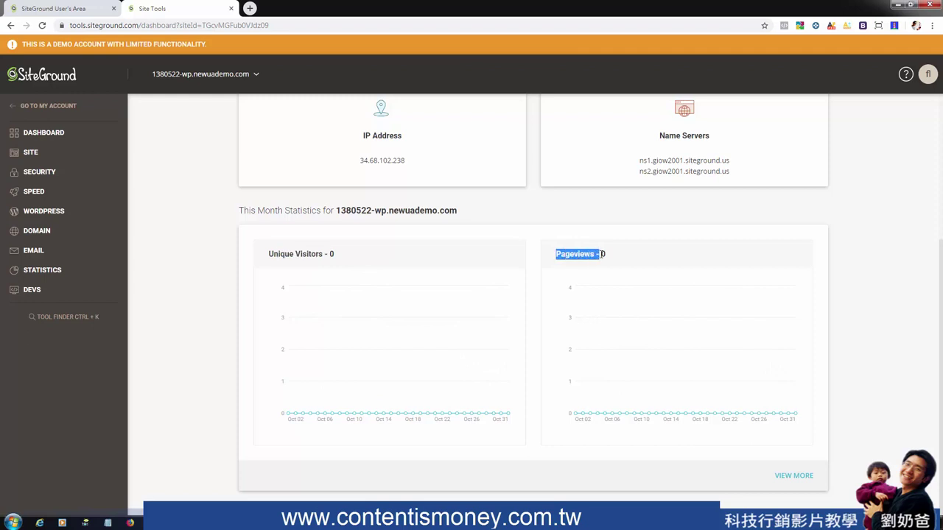
scroll(169, 135, up, 3)
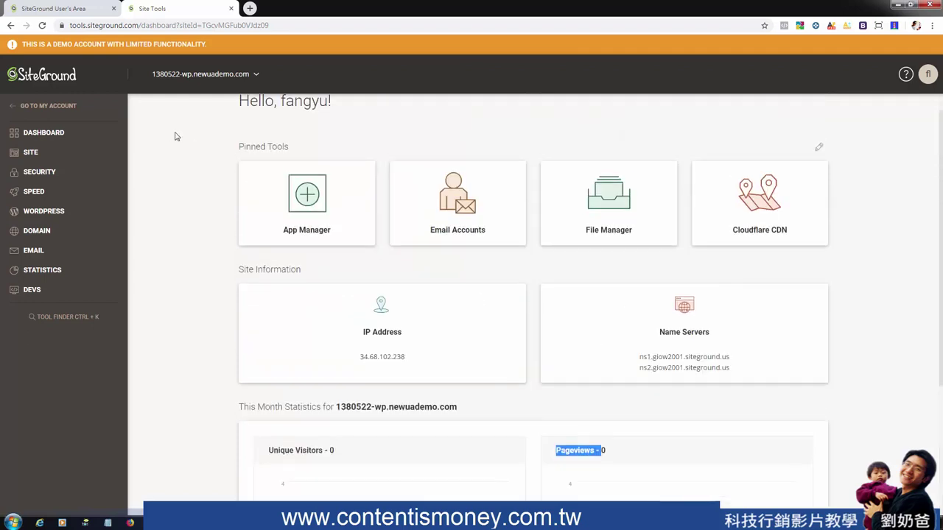
click(34, 136)
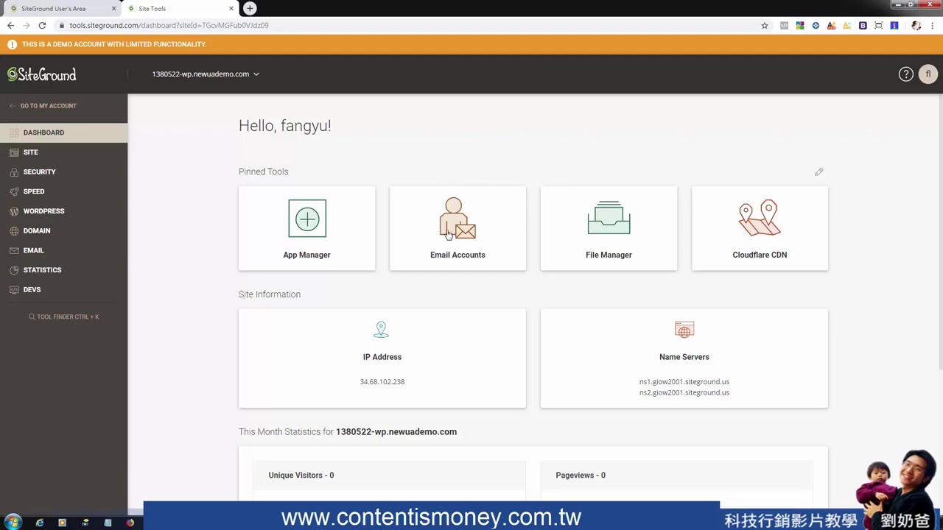
Try creating mailbox 'ser' in Email Accounts, retrying after replacing the too-short password
click(446, 224)
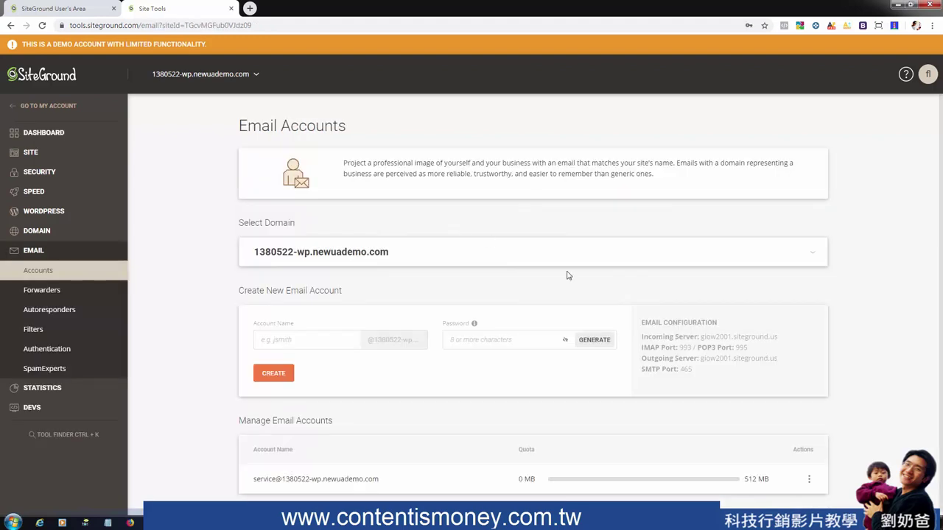
click(317, 330)
text(service)
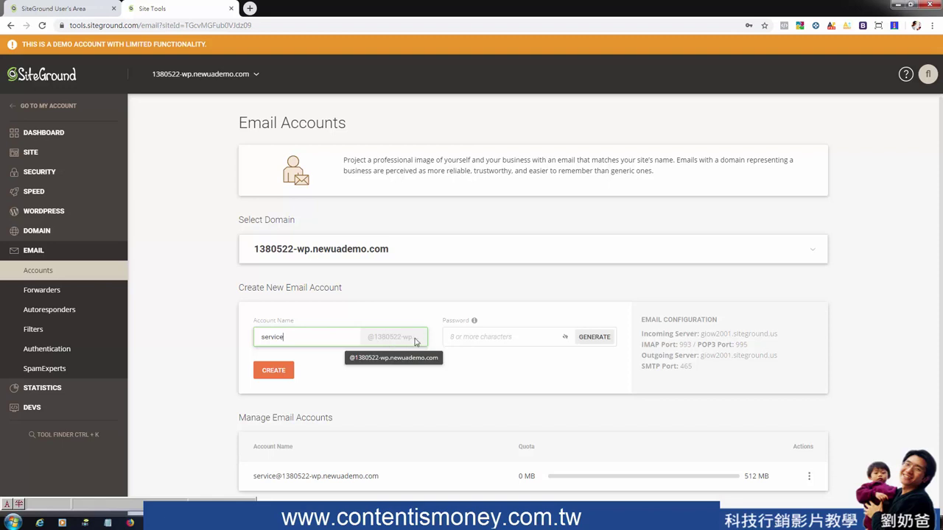
click(500, 337)
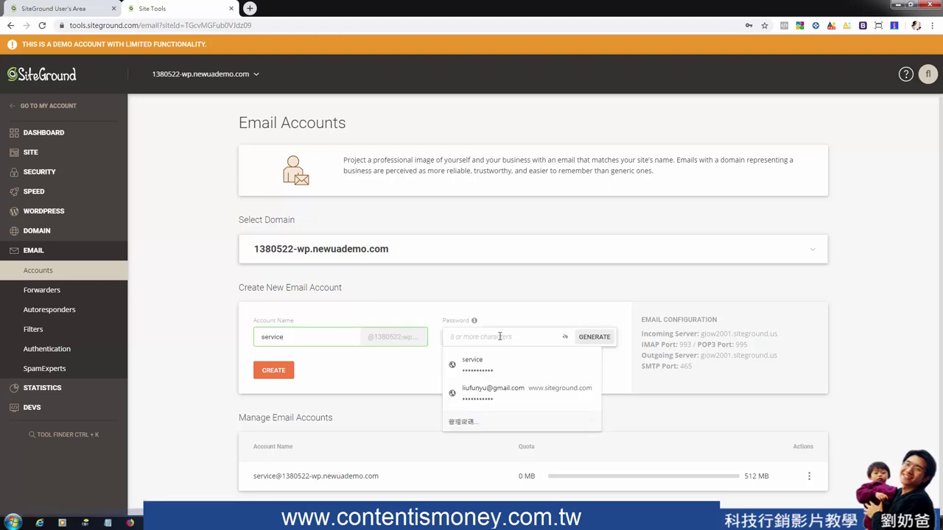
text(••)
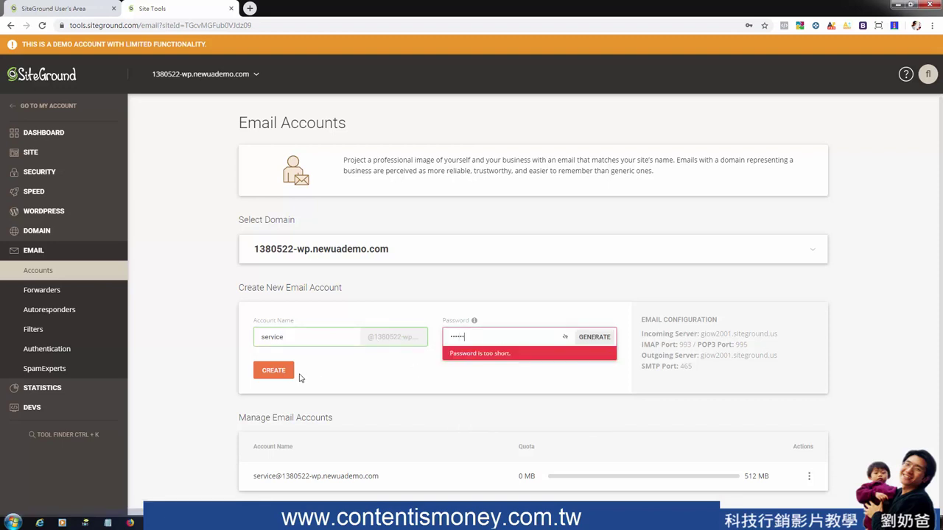
click(281, 376)
key(ctrl+a)
text(•••••••)
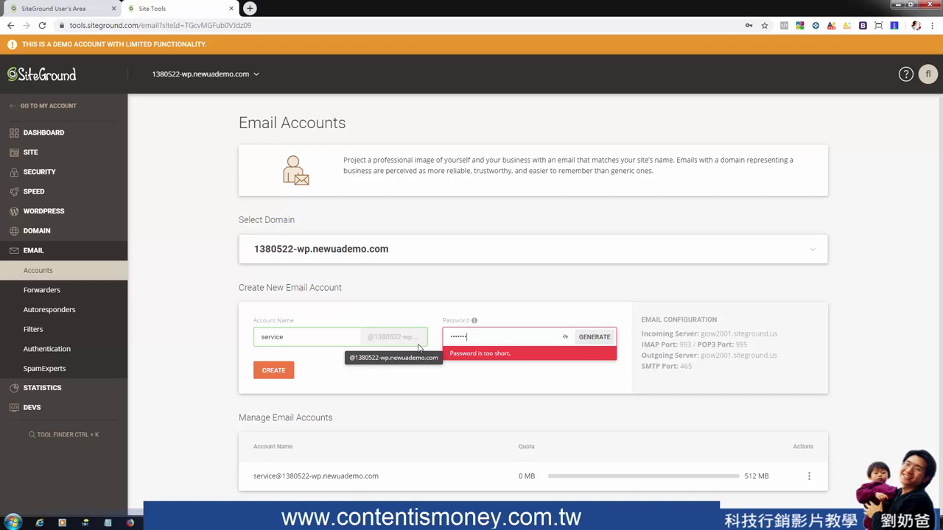
text(•••)
click(271, 376)
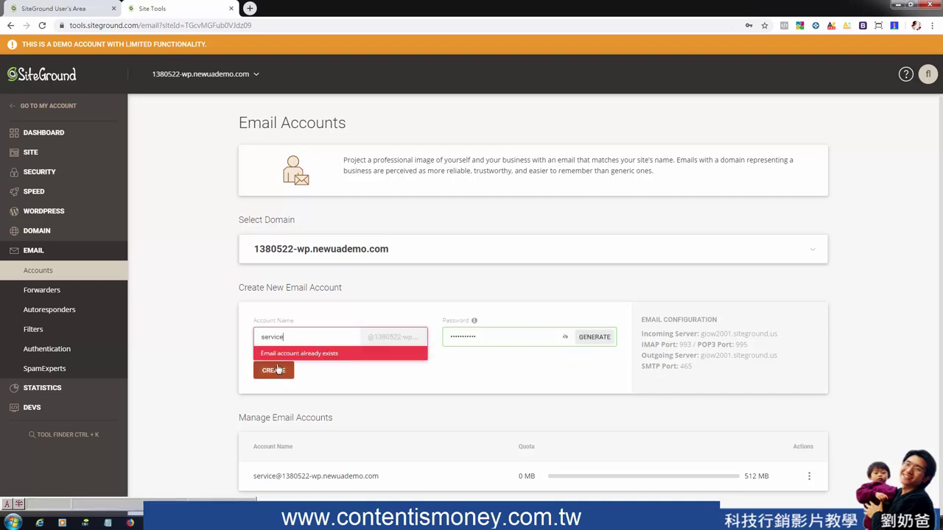
Inspect the existing mailbox address and log in to its webmail from the Actions menu
drag(254, 476, 282, 475)
click(241, 404)
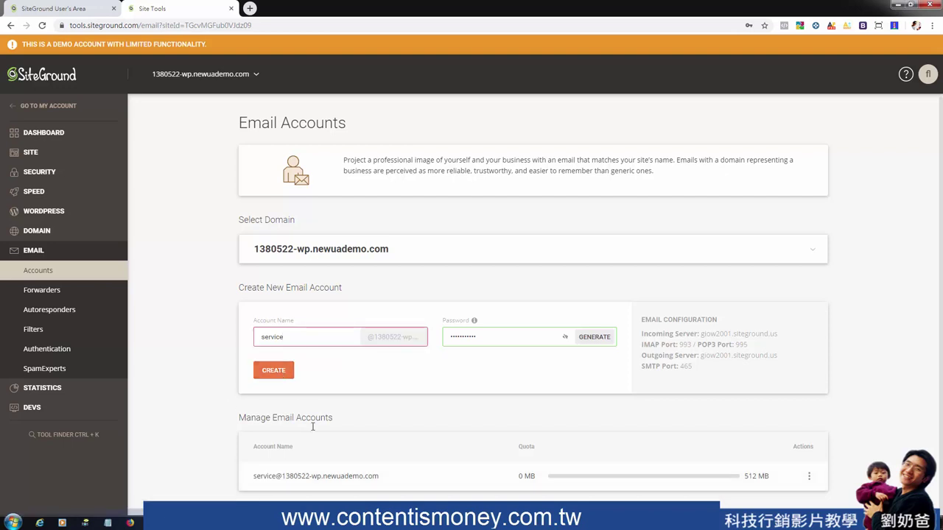
drag(254, 476, 371, 476)
click(427, 482)
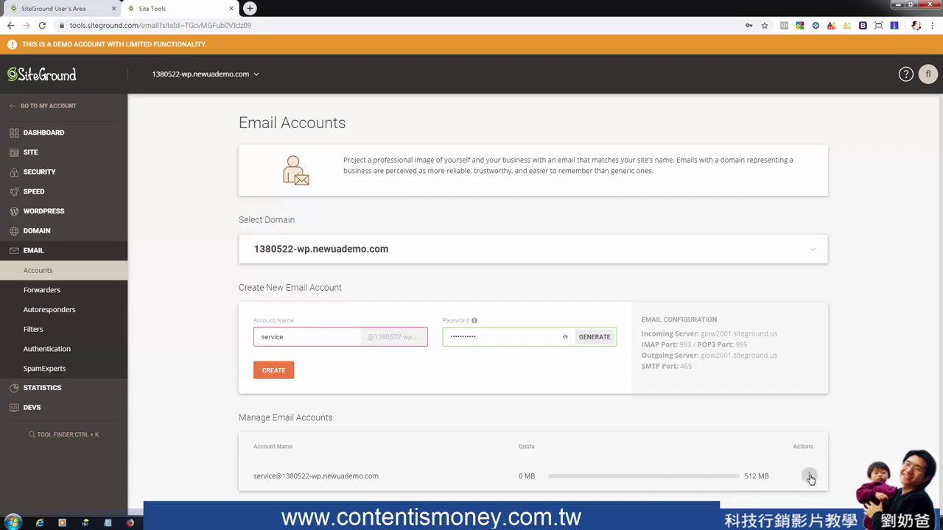
click(809, 476)
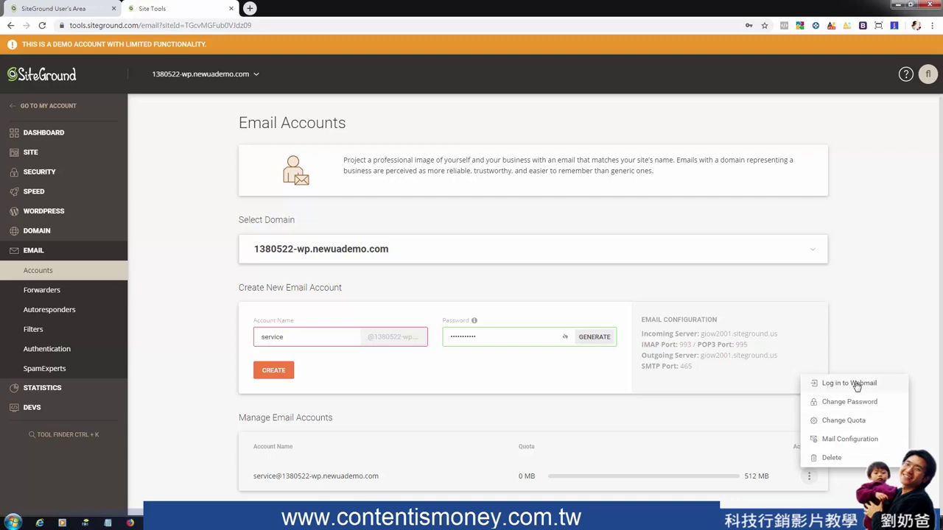
click(855, 384)
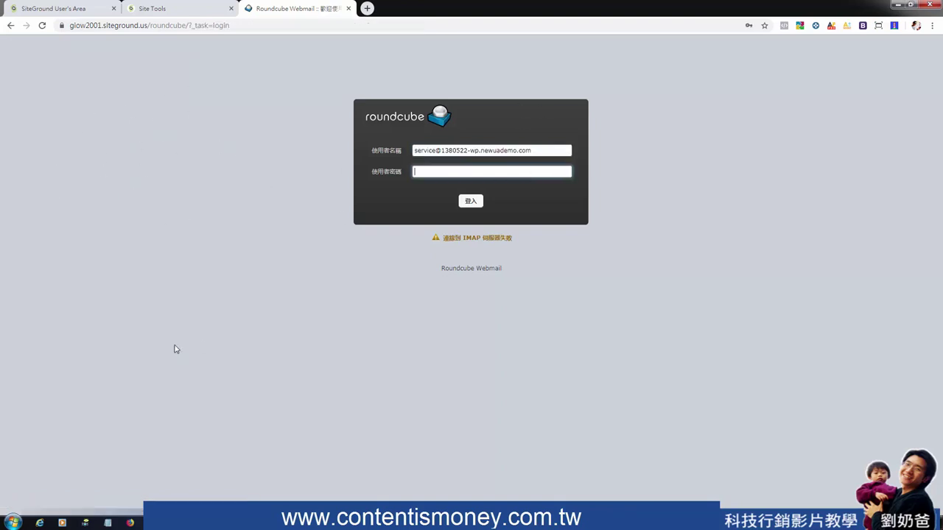
Back in Site Tools, change the mailbox quota from 512 MB to 949 MB, then return to the dashboard
click(169, 8)
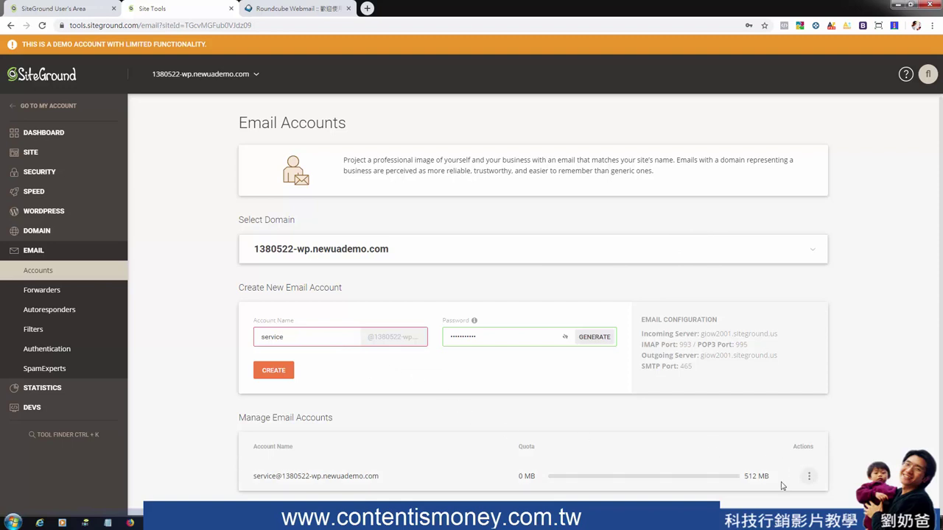
drag(769, 476, 598, 470)
click(808, 476)
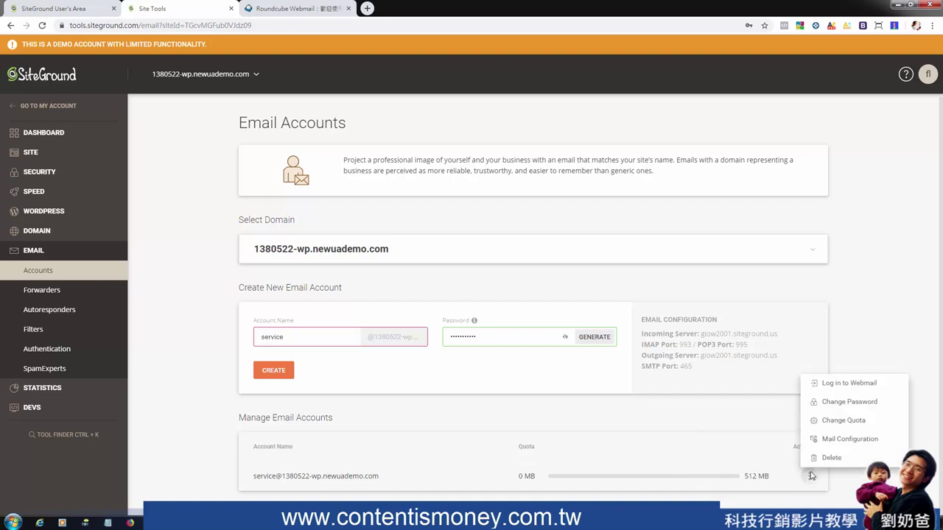
click(842, 421)
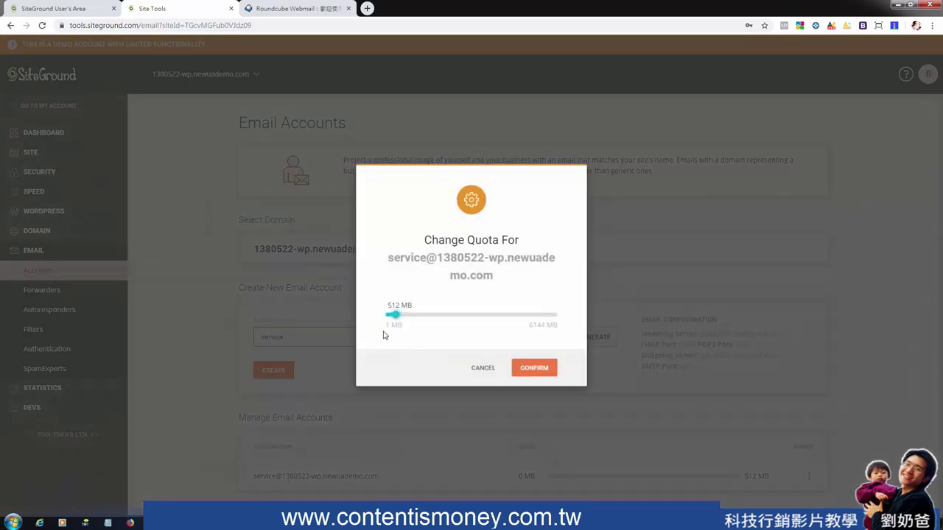
mouse_move(399, 322)
mouse_down()
mouse_move(565, 325)
mouse_move(411, 322)
mouse_up()
click(536, 370)
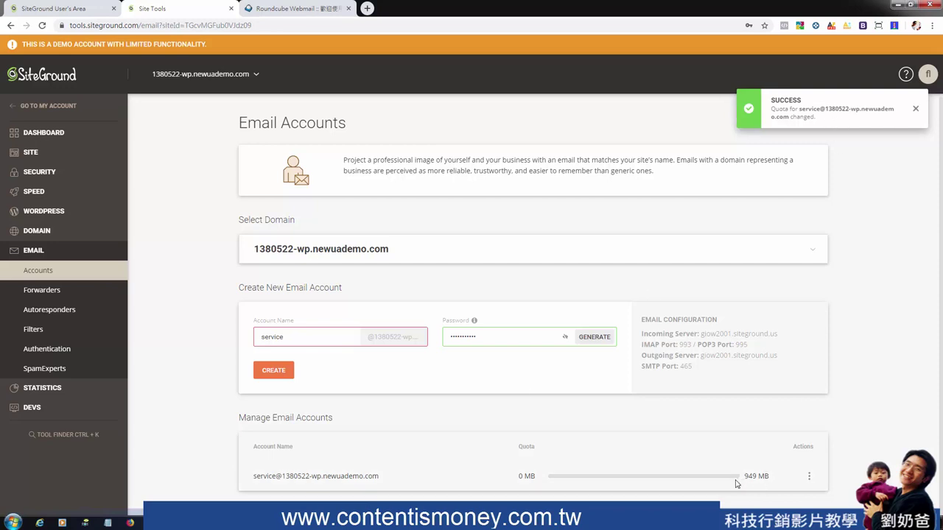
drag(773, 478, 734, 478)
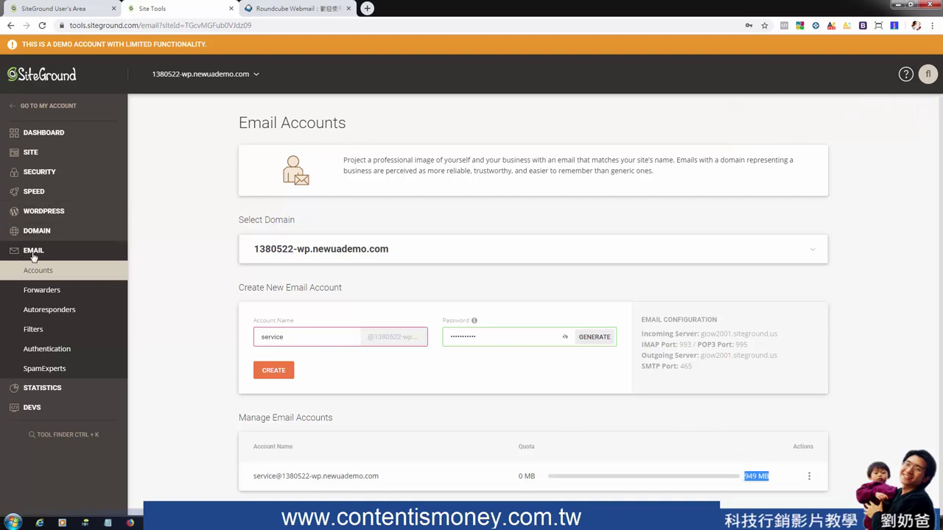
click(39, 134)
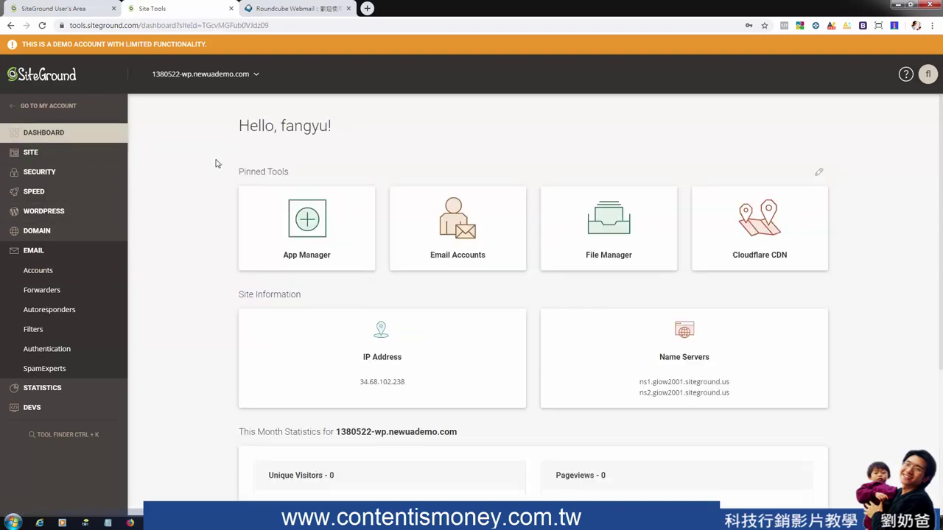
Open File Manager, browse public_html, then go back to the site's root folder
click(619, 227)
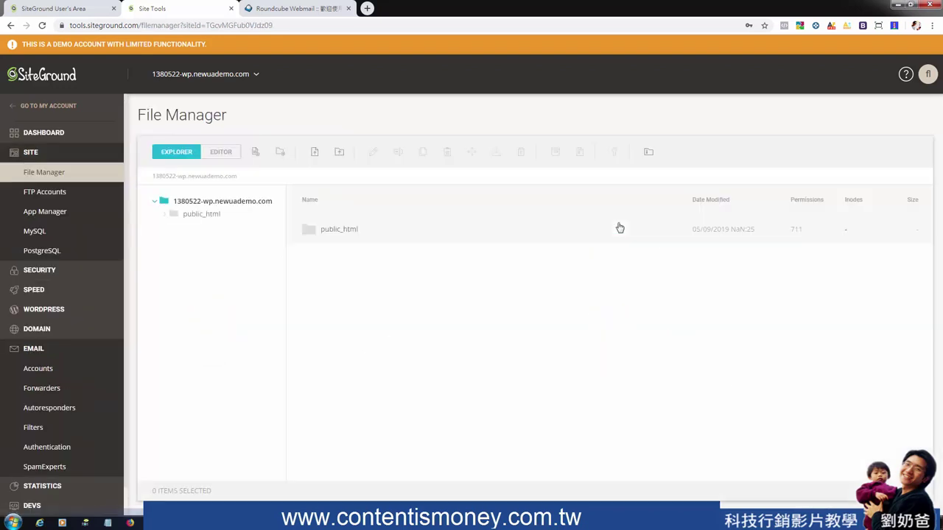
click(207, 214)
scroll(225, 315, down, 1)
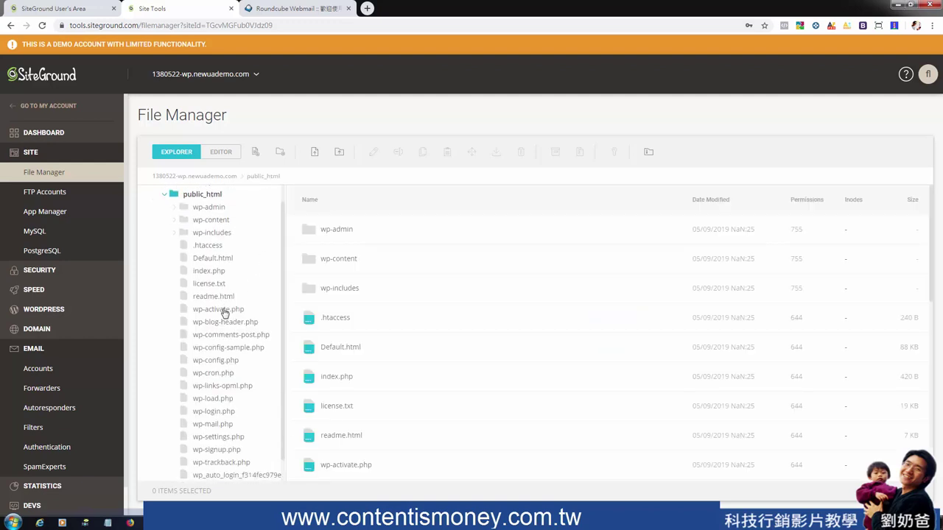
scroll(225, 391, up, 2)
scroll(236, 361, down, 1)
scroll(246, 358, up, 1)
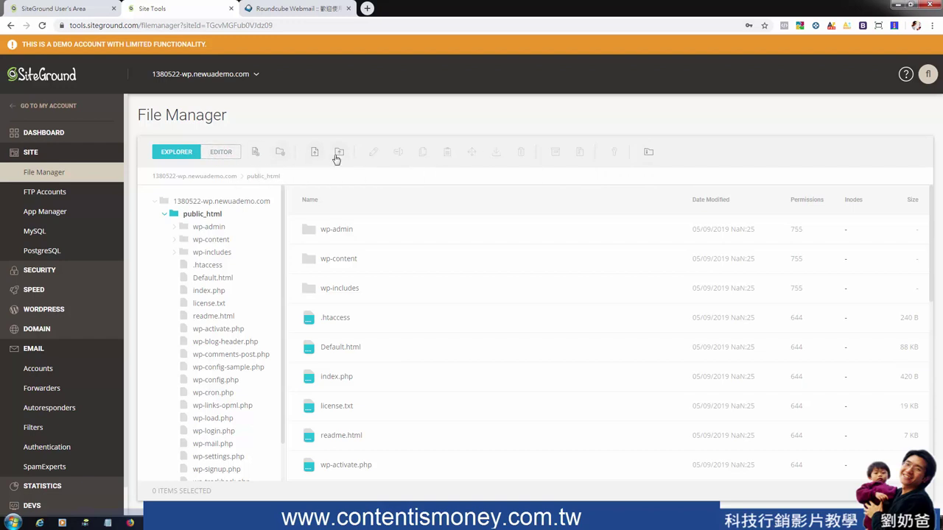
click(165, 217)
click(186, 203)
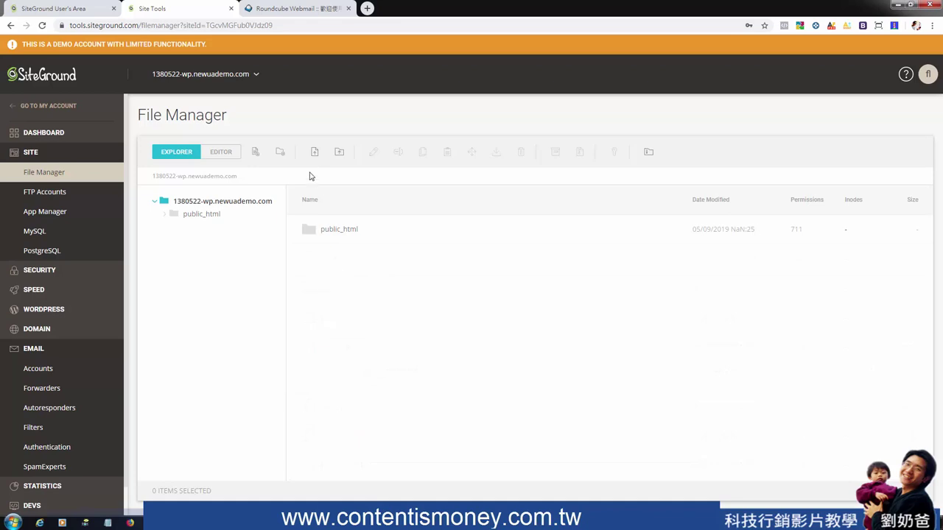
Upload img_0869.jpg from the Pictures library into the root folder
click(314, 152)
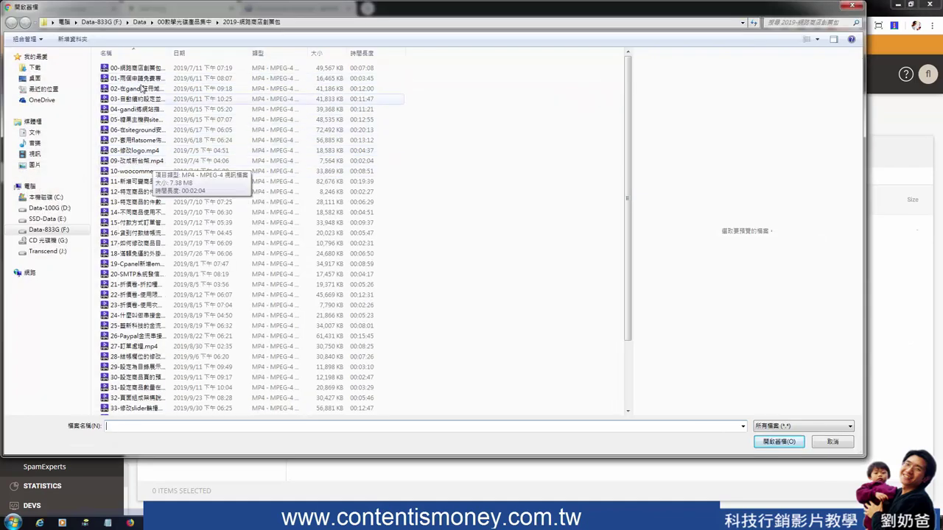
drag(170, 56, 231, 56)
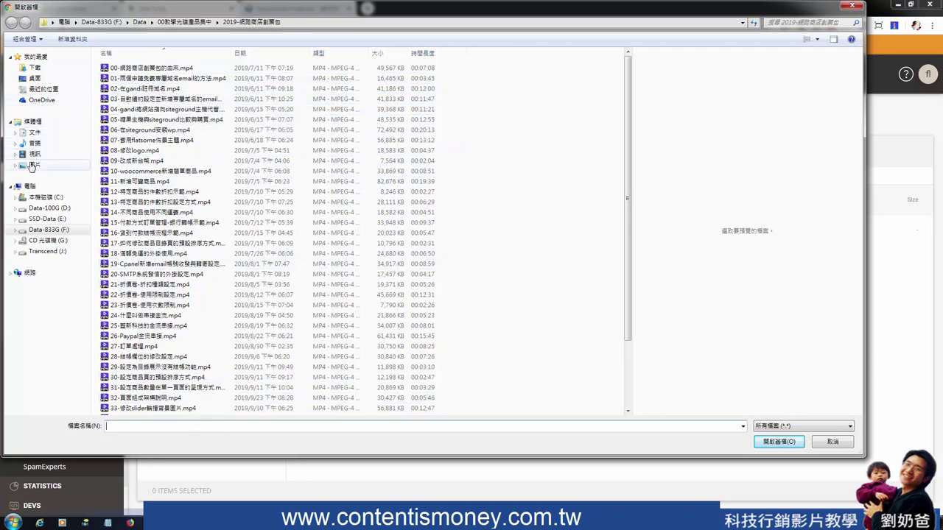
click(32, 165)
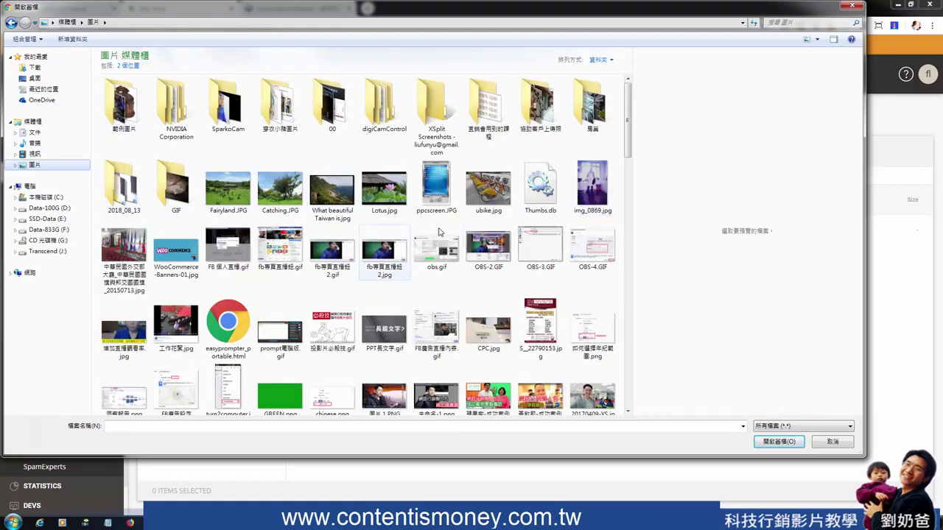
double_click(587, 193)
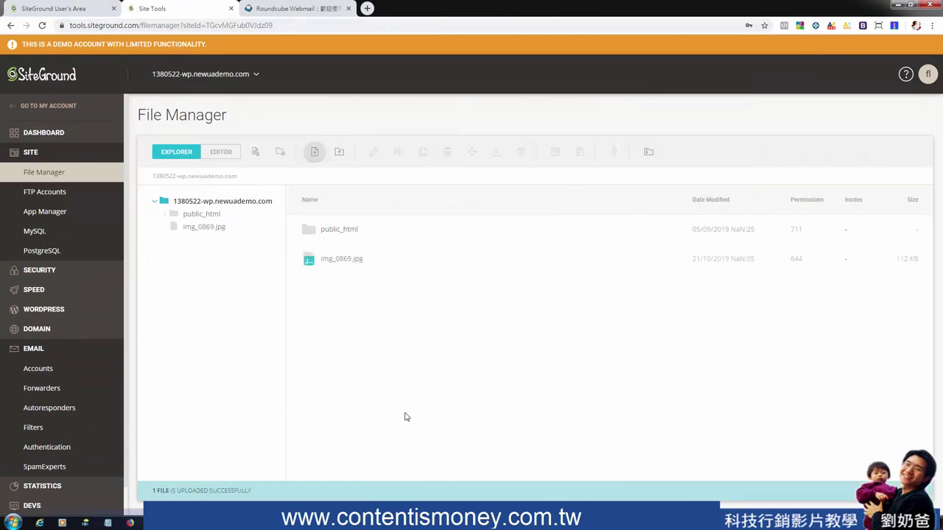
Open img_0869.jpg in a new browser tab, then start renaming it and cancel
click(343, 261)
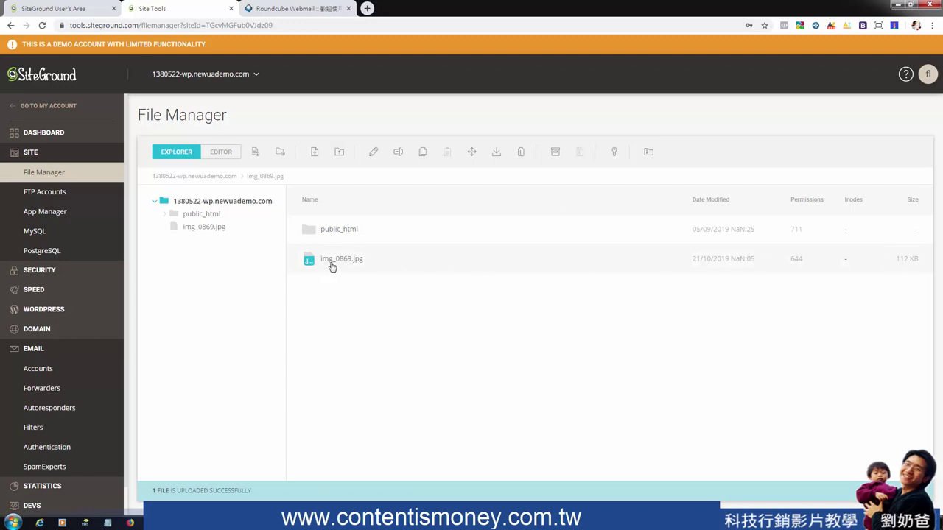
double_click(332, 265)
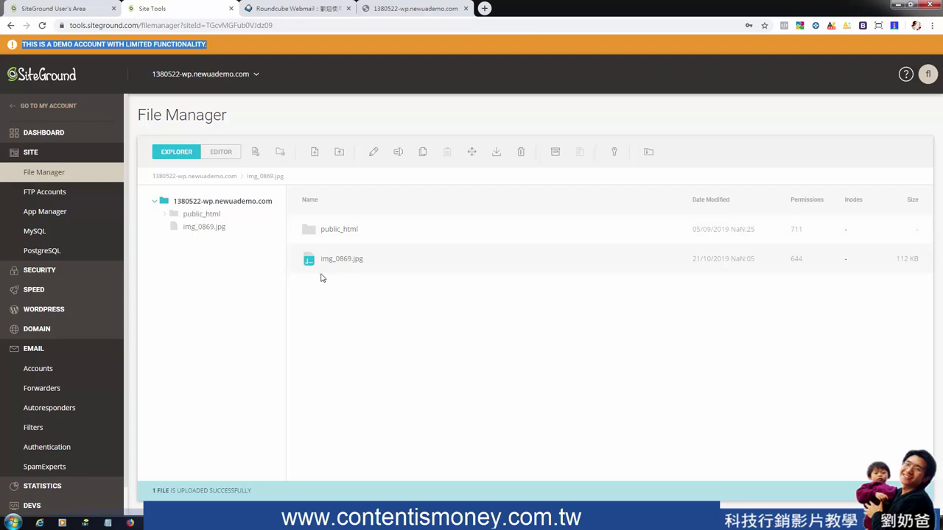
right_click(344, 265)
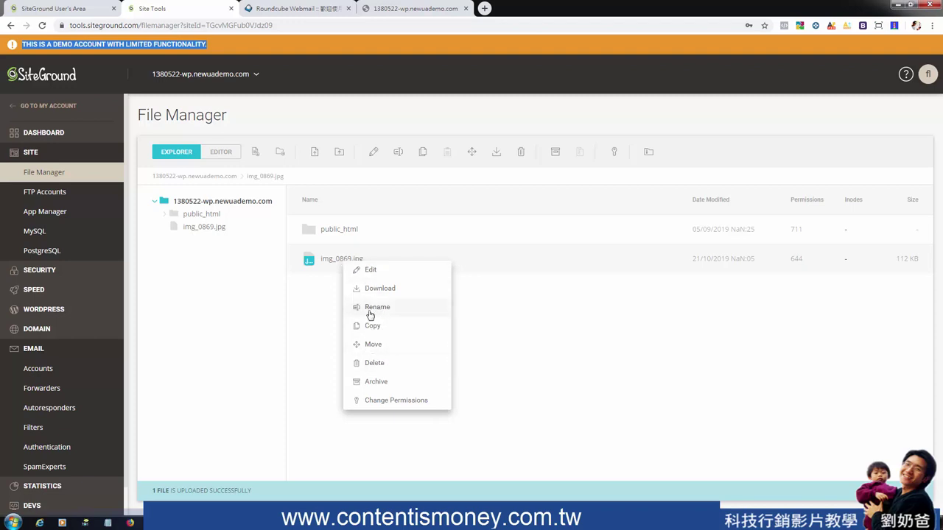
click(373, 312)
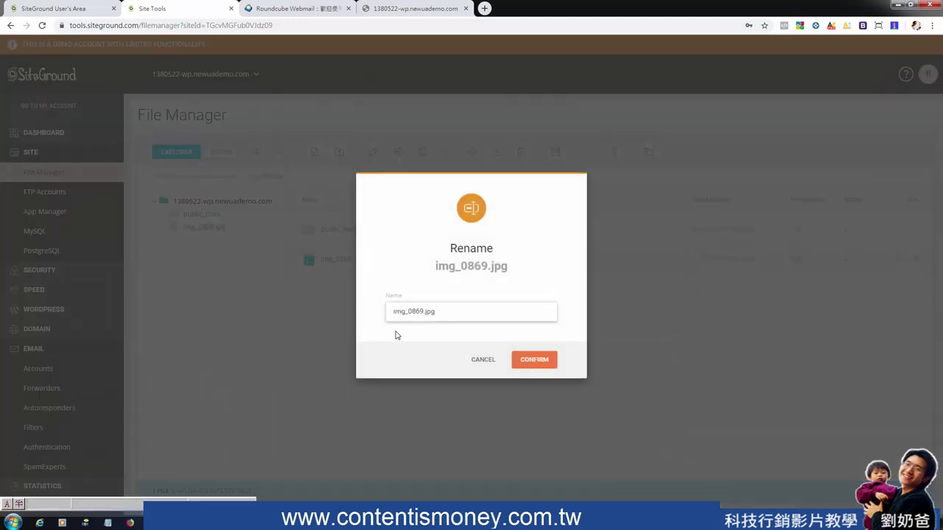
click(483, 359)
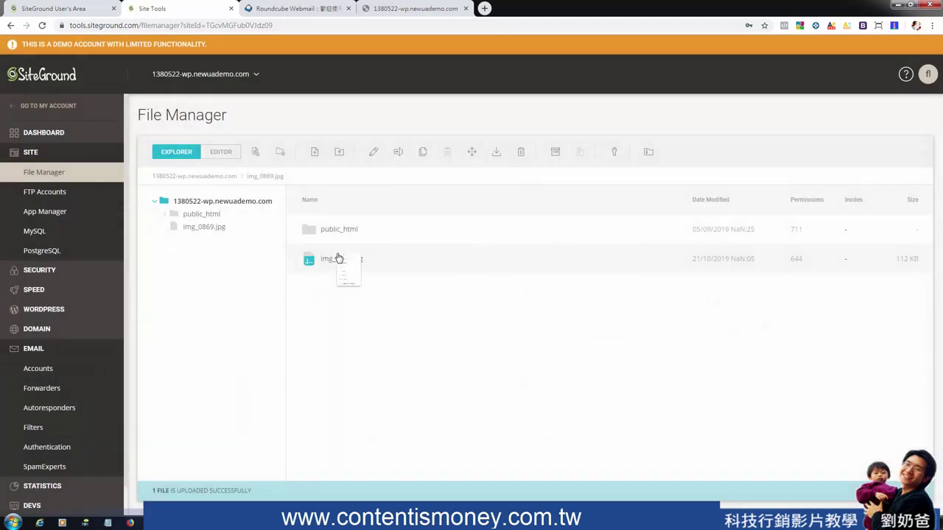
Start downloading img_0869.jpg, cancel the save, and go to FTP Accounts
right_click(338, 254)
click(368, 281)
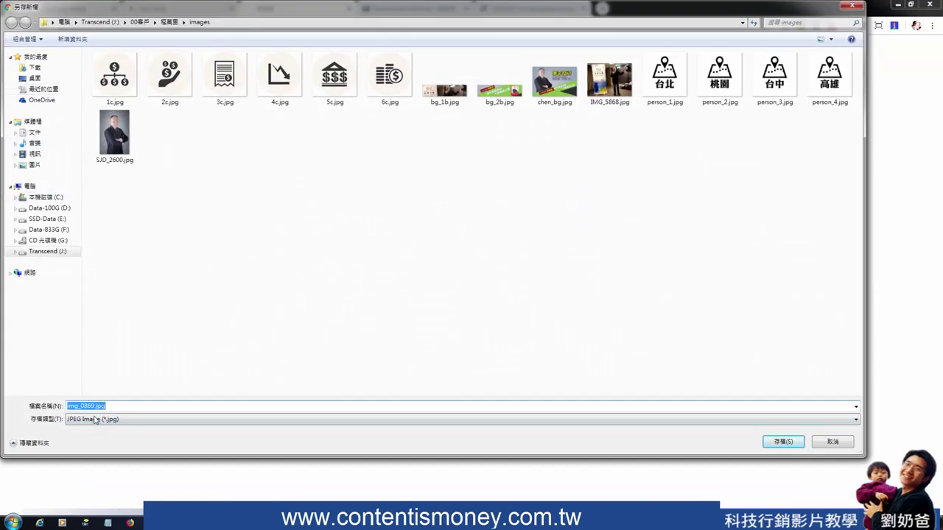
click(817, 442)
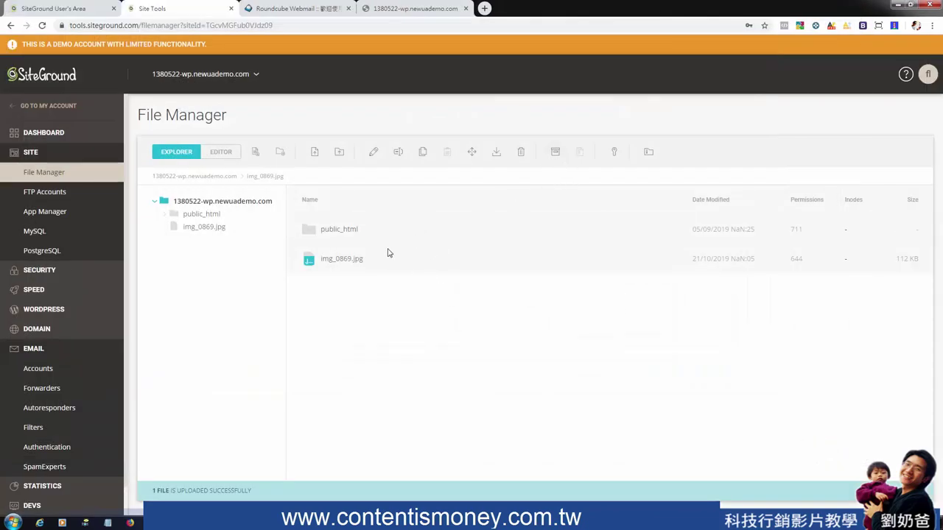
click(41, 196)
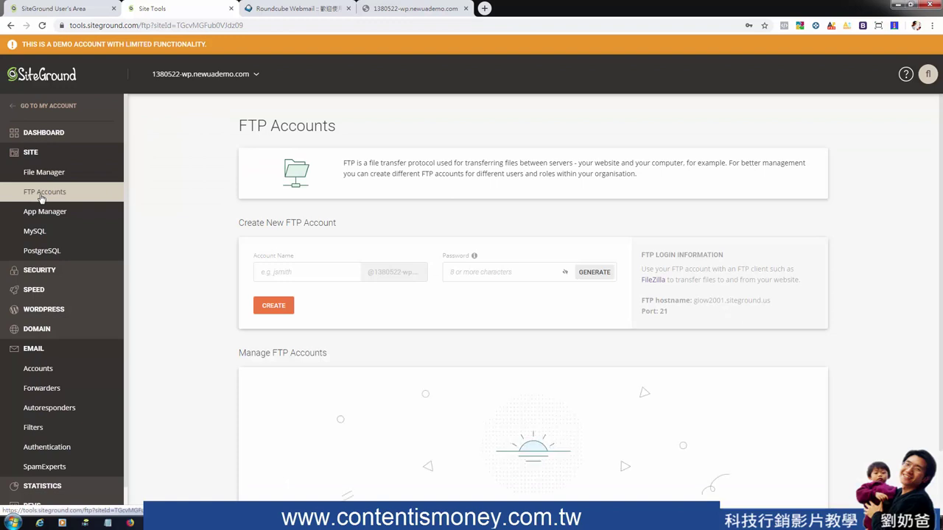
Fill the FTP account name from a saved suggestion, then abandon the form for File Manager
click(346, 273)
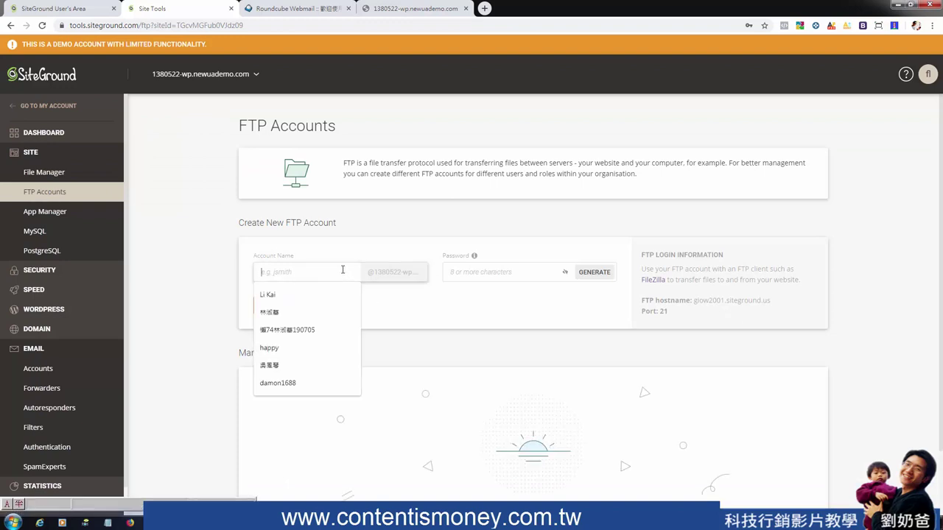
click(299, 348)
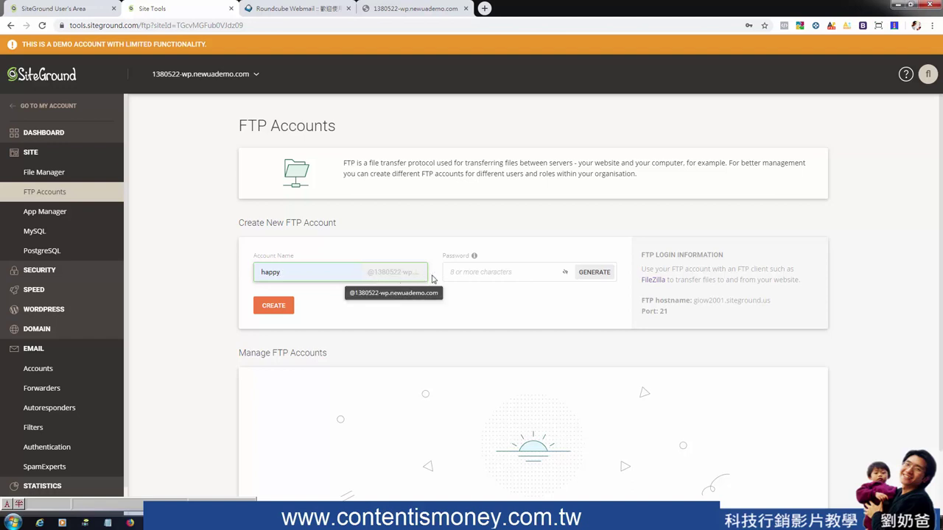
scroll(534, 298, down, 1)
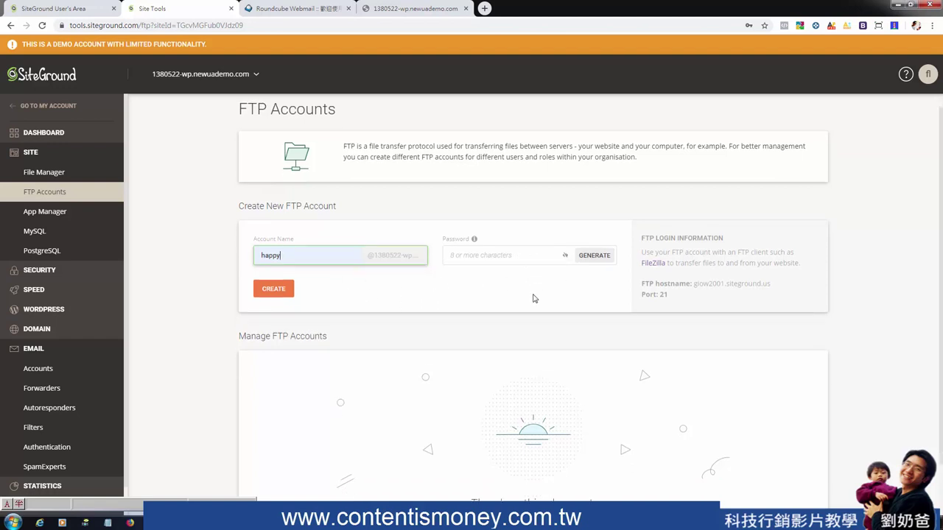
scroll(534, 298, down, 2)
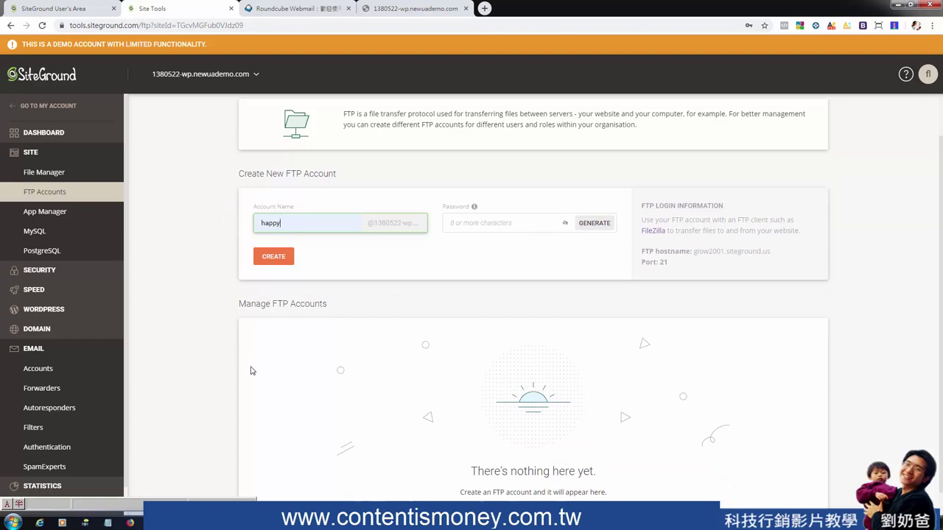
click(41, 174)
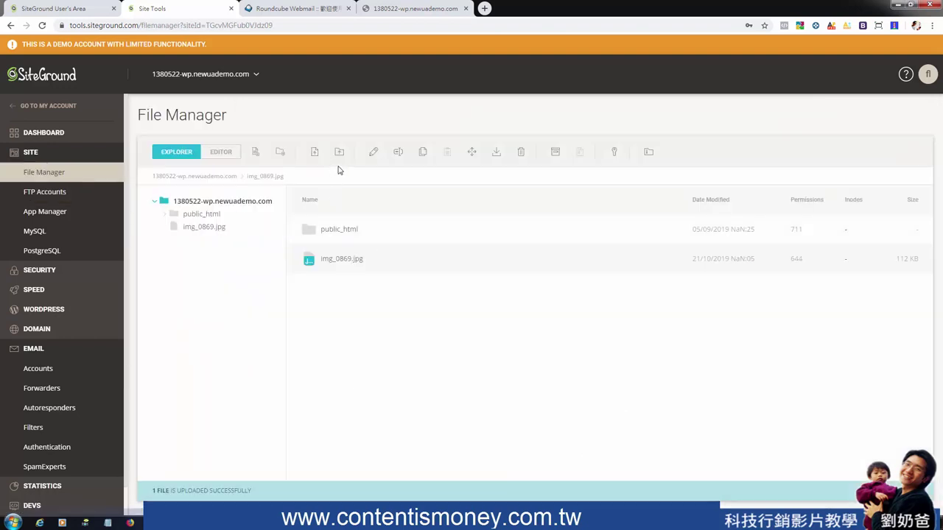
click(52, 195)
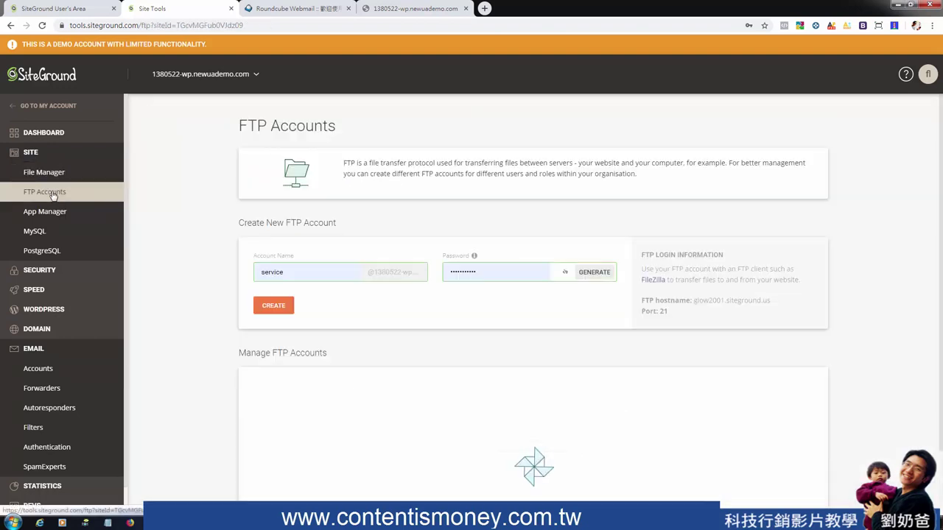
click(54, 176)
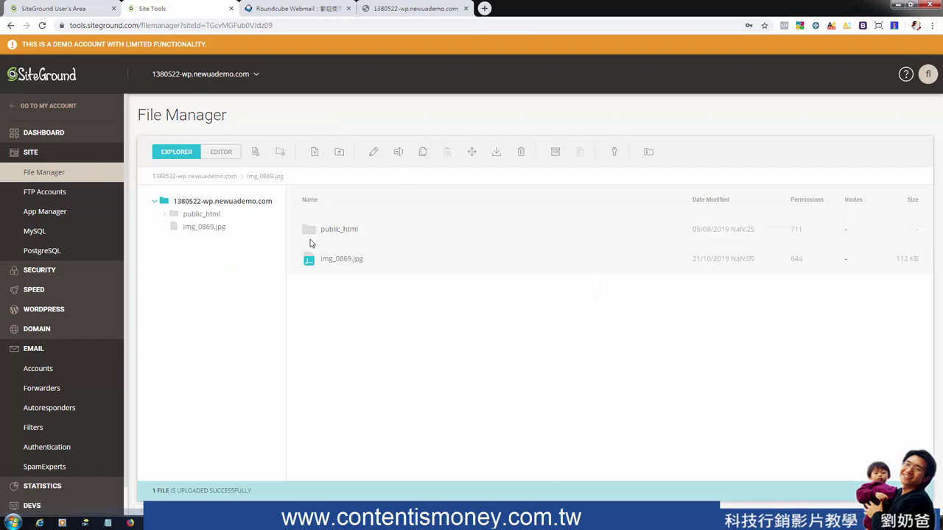
Go from File Manager back to the FTP Accounts page
click(42, 193)
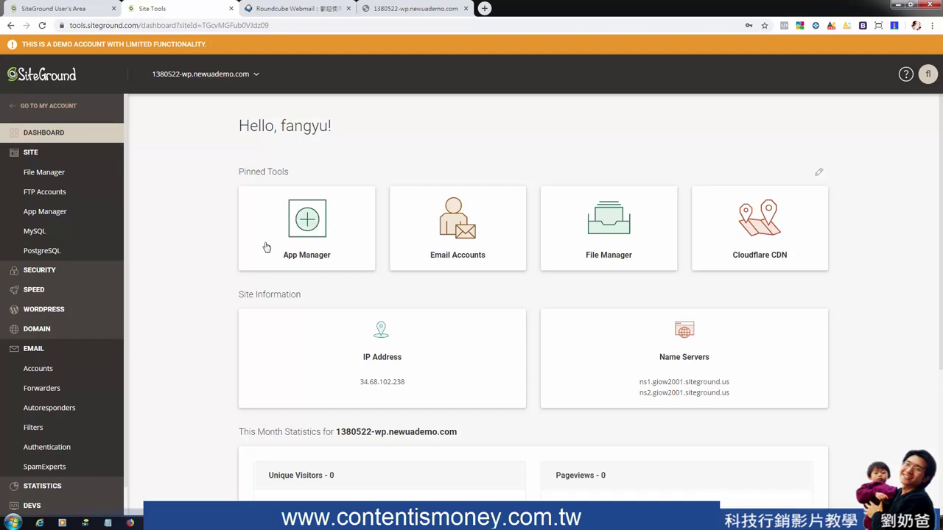
Open App Manager and expand the Application dropdown to see installable apps
click(309, 222)
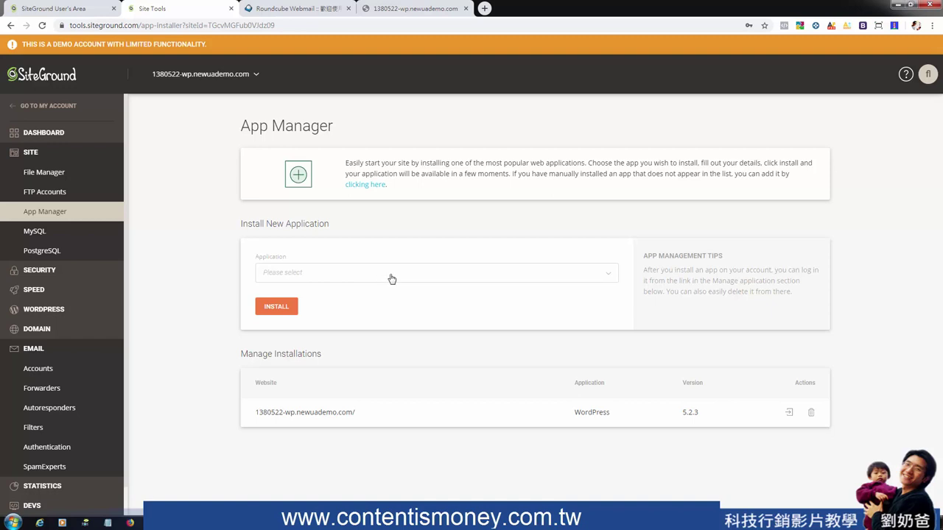
click(580, 278)
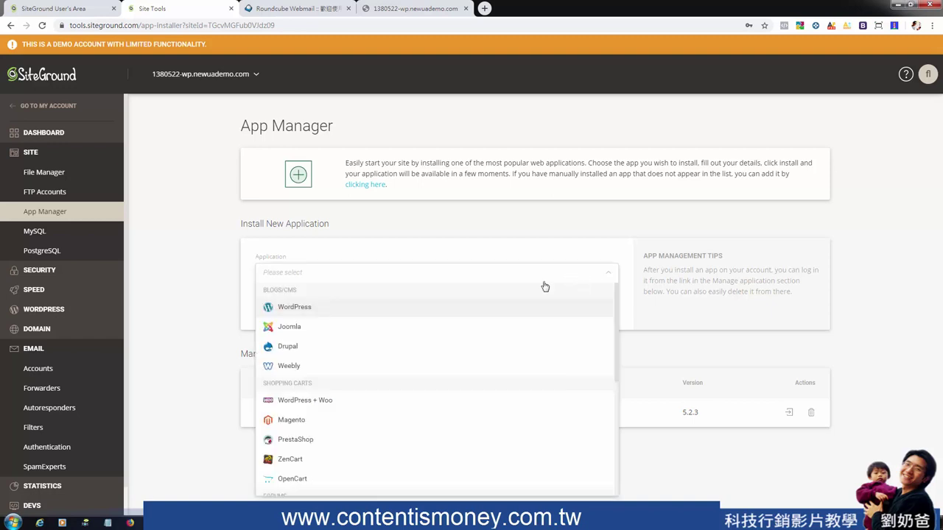
Choose WordPress as the application and review the domain and installation path options
click(302, 309)
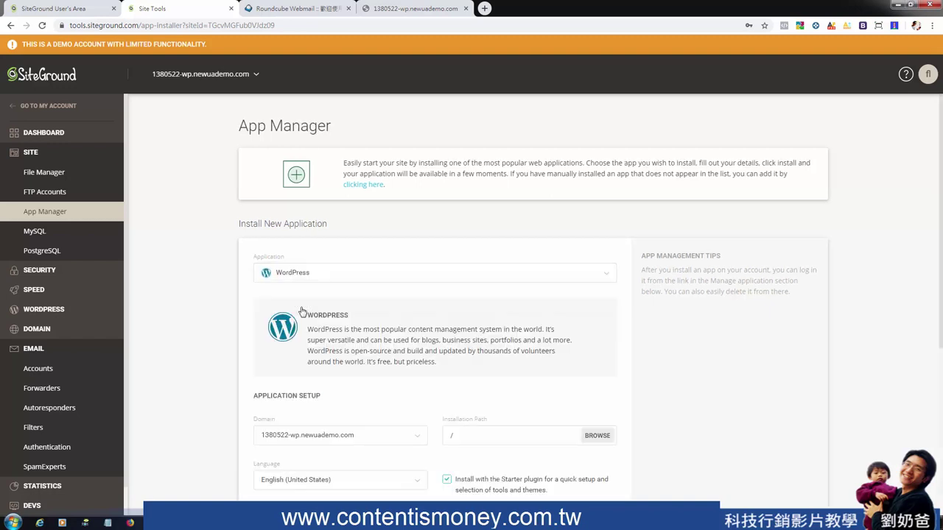
scroll(372, 295, down, 2)
click(418, 293)
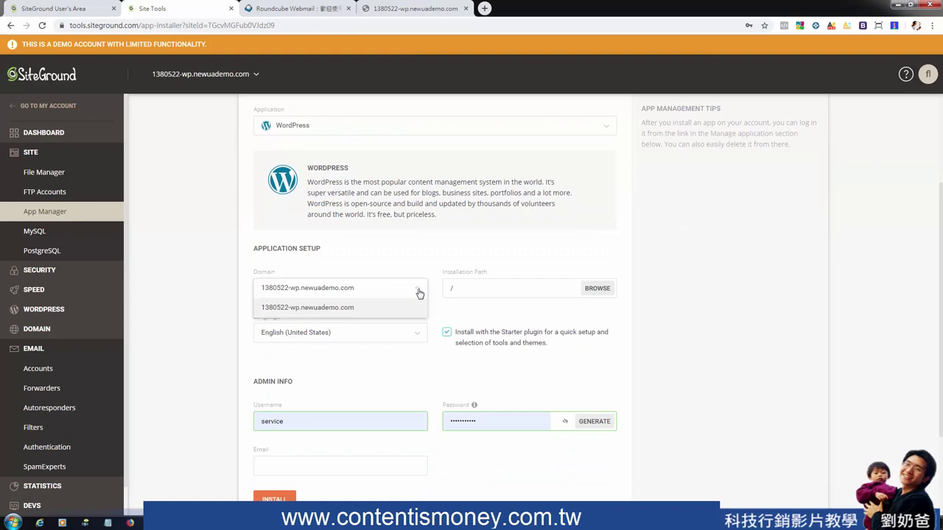
click(501, 295)
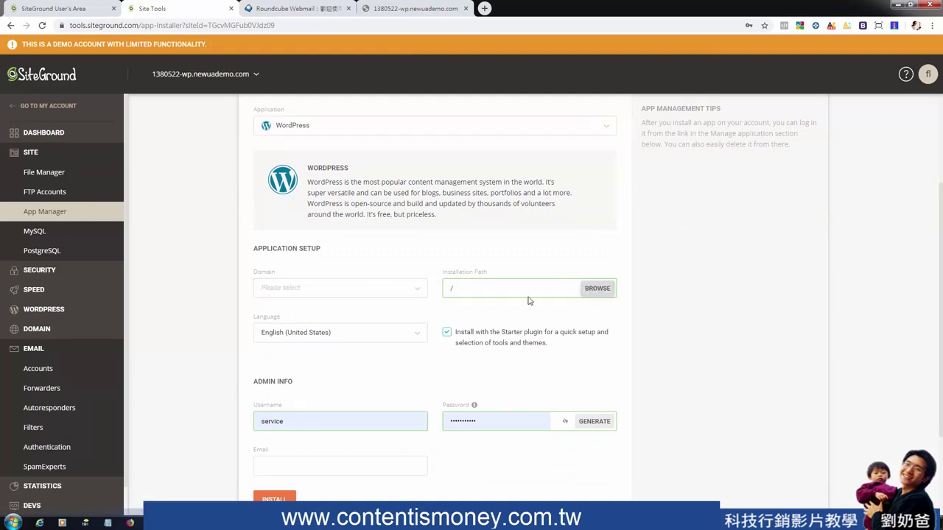
Set the installation language to Chinese (Taiwan)
click(337, 335)
scroll(393, 401, down, 10)
scroll(358, 402, up, 2)
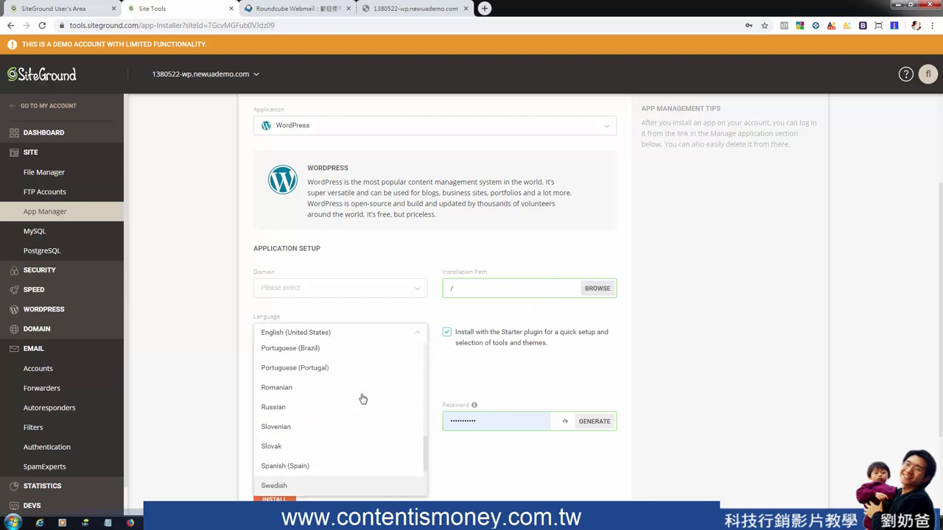
scroll(358, 403, down, 2)
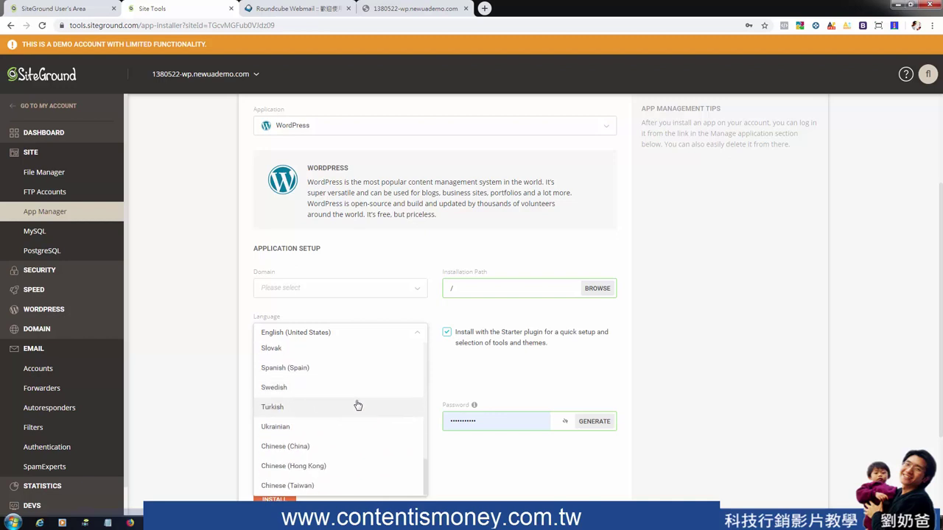
click(306, 485)
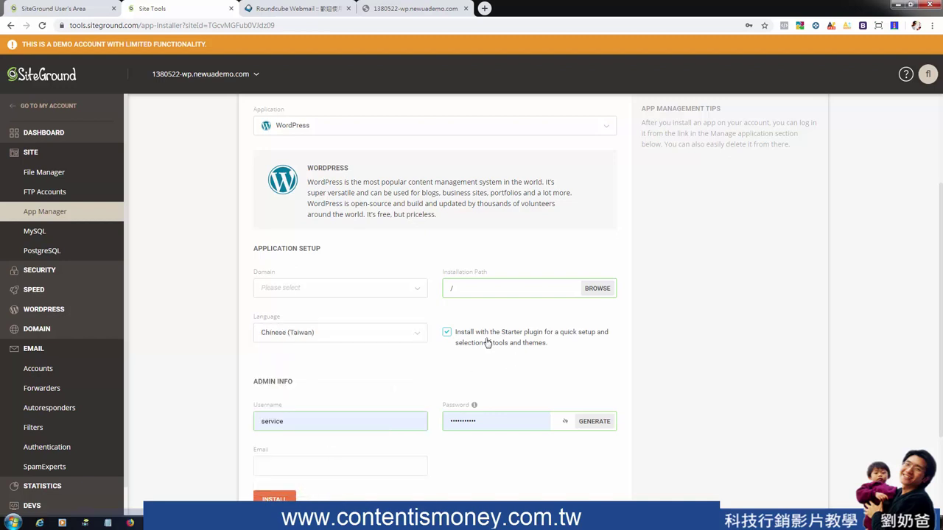
Check the admin username and fill the admin email from a saved autofill address
click(323, 419)
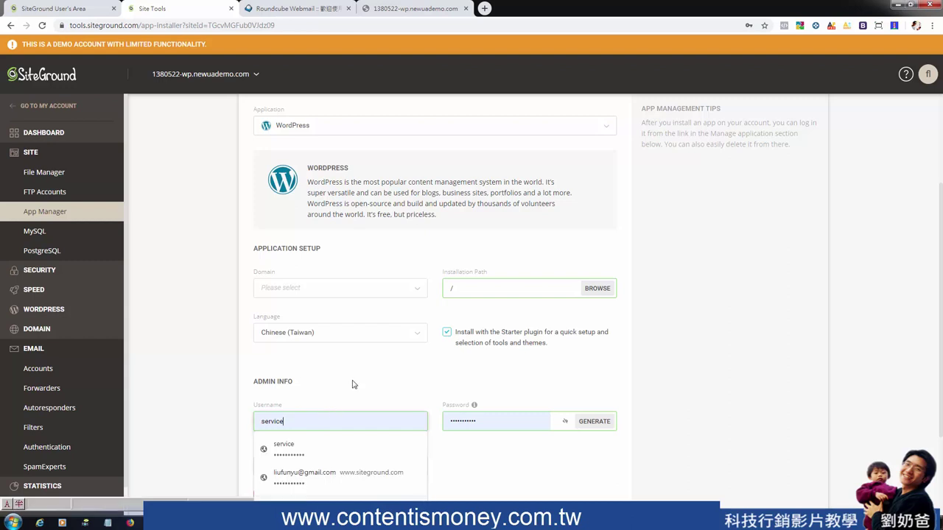
scroll(350, 360, down, 1)
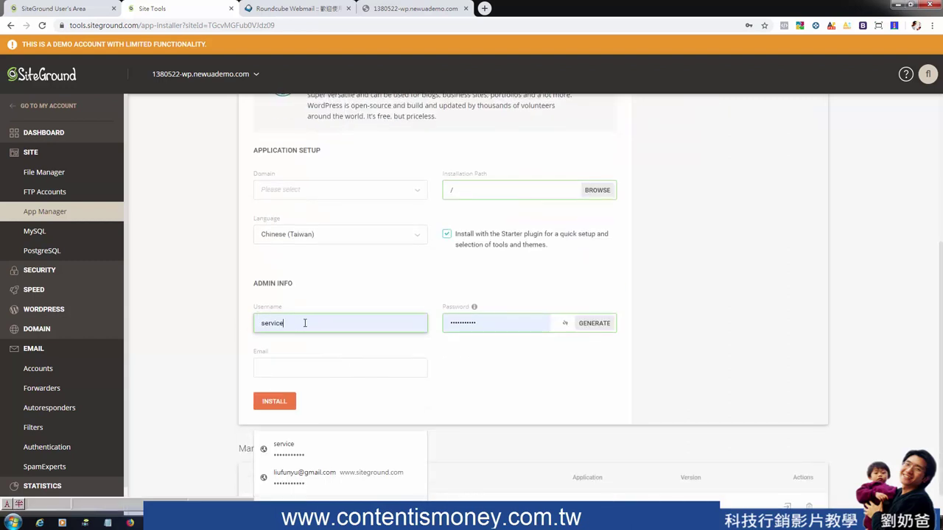
click(300, 371)
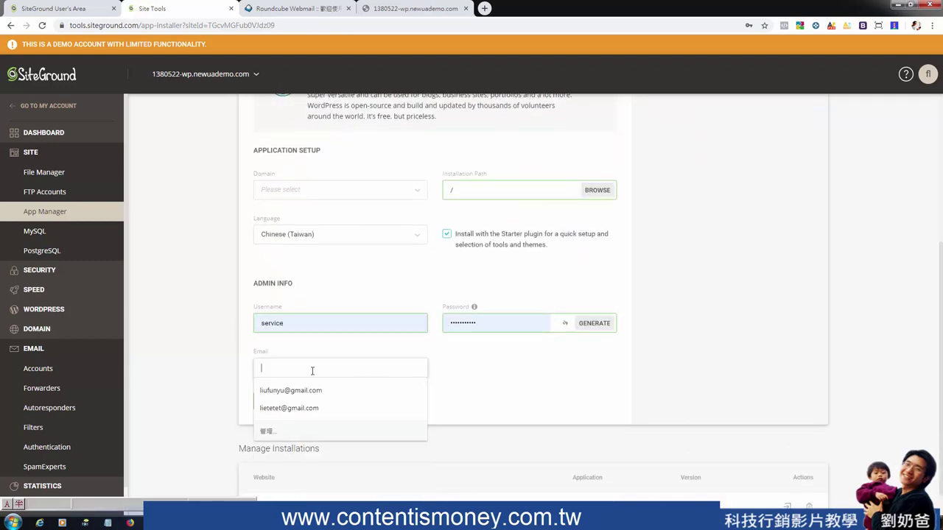
click(309, 389)
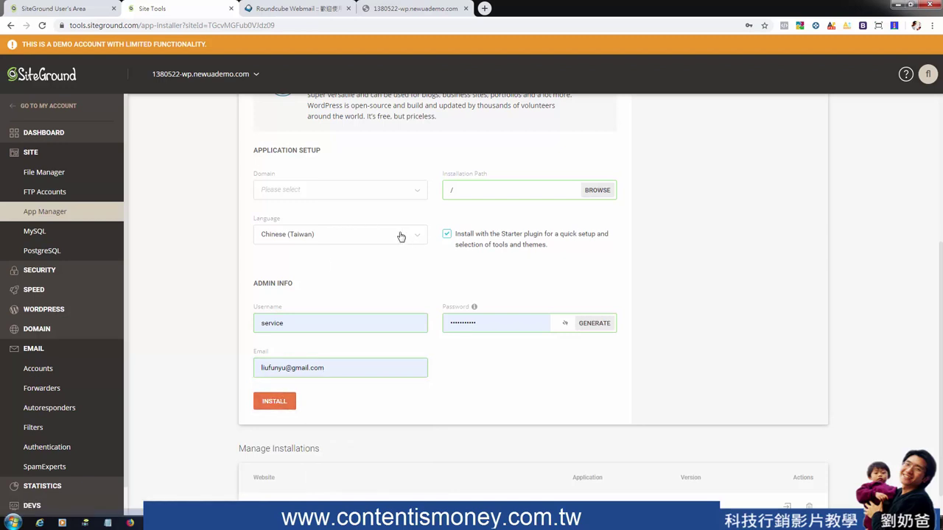
scroll(612, 295, down, 1)
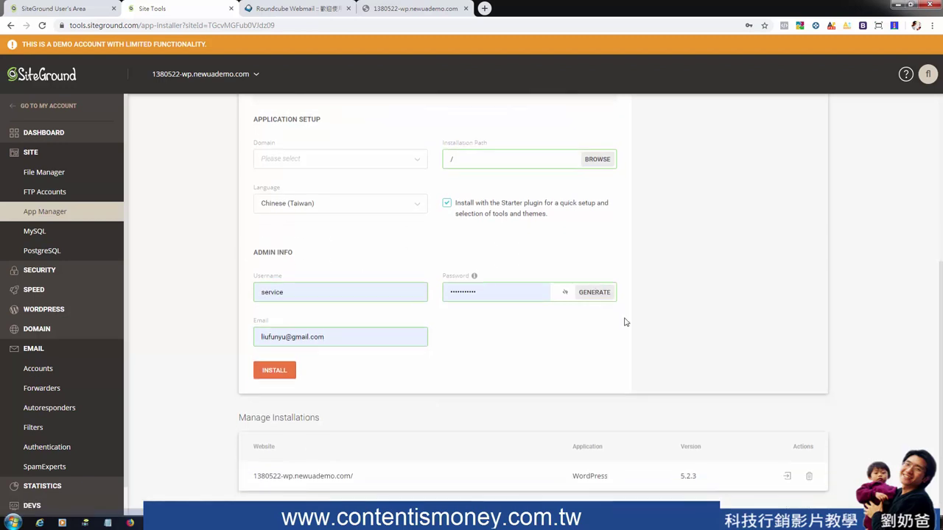
scroll(645, 305, up, 4)
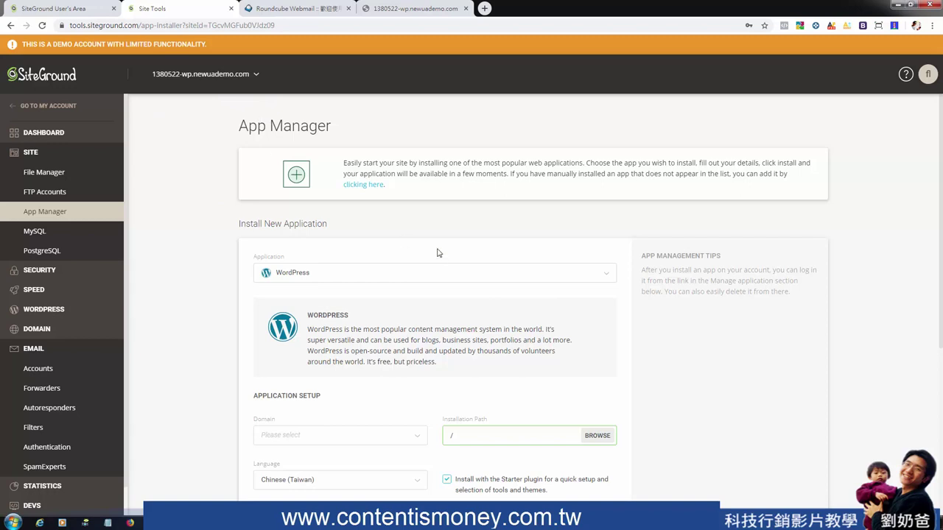
Select 1380522-wp.newuademo.com as the install domain, keeping the root installation path
scroll(400, 293, down, 4)
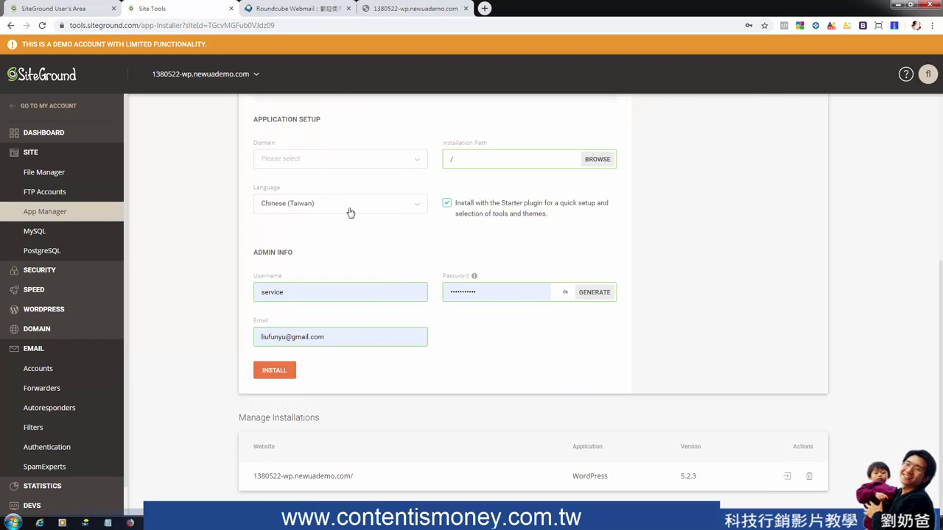
scroll(446, 306, up, 3)
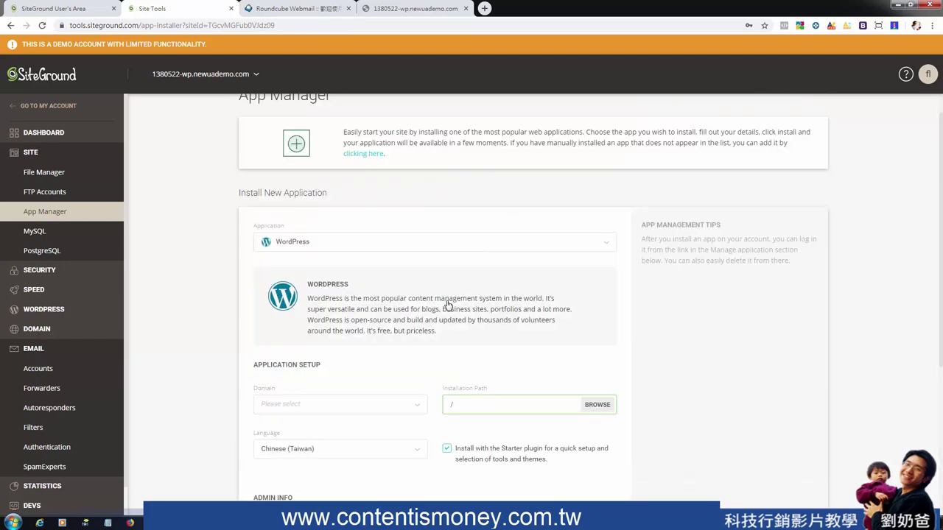
scroll(351, 234, down, 2)
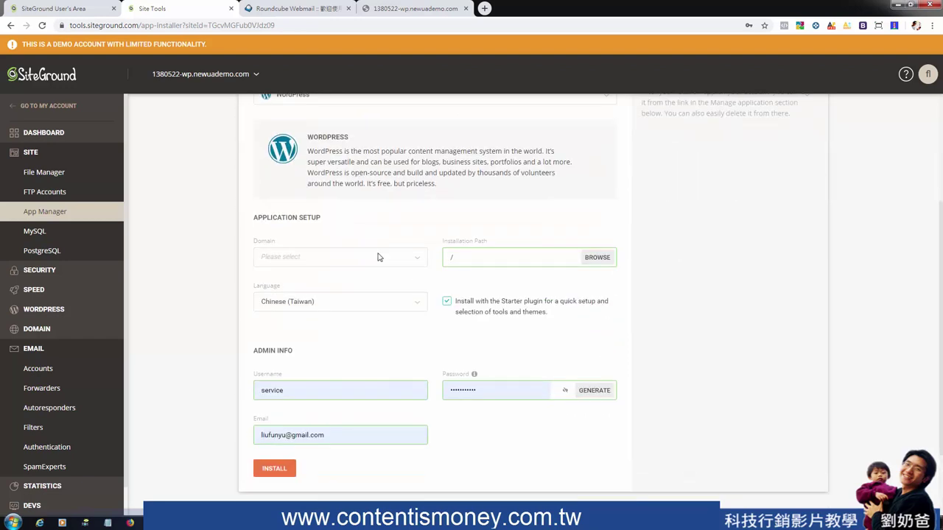
click(413, 258)
click(336, 275)
click(516, 258)
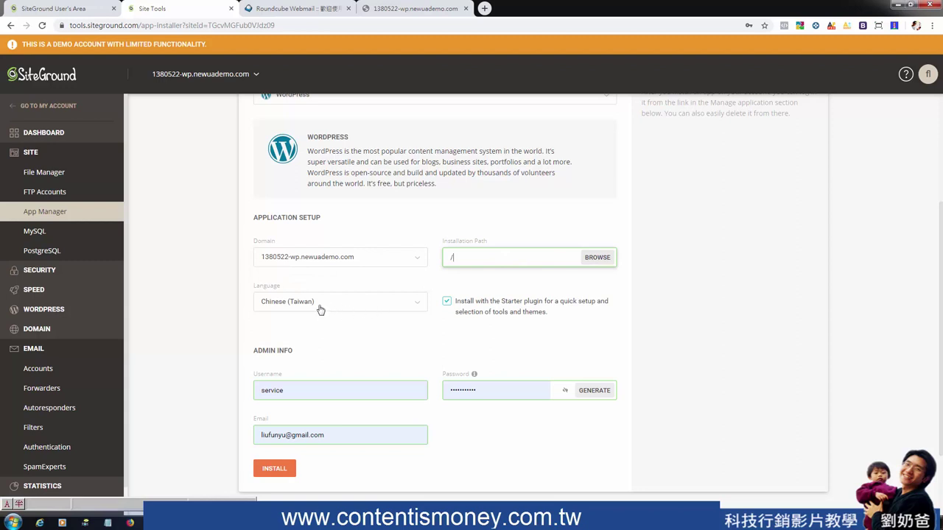
click(387, 364)
Review the admin username, password and email, then submit the install and get a non-empty-path error
scroll(398, 372, down, 2)
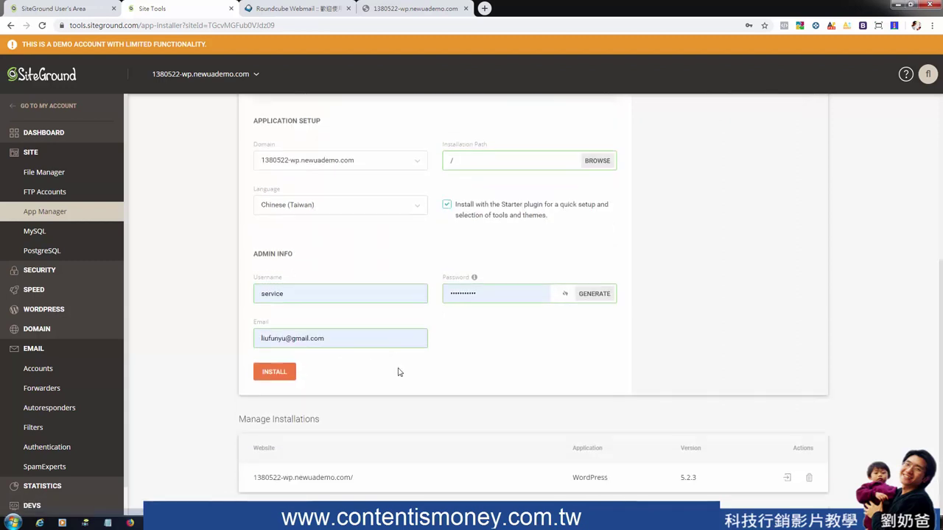
click(319, 295)
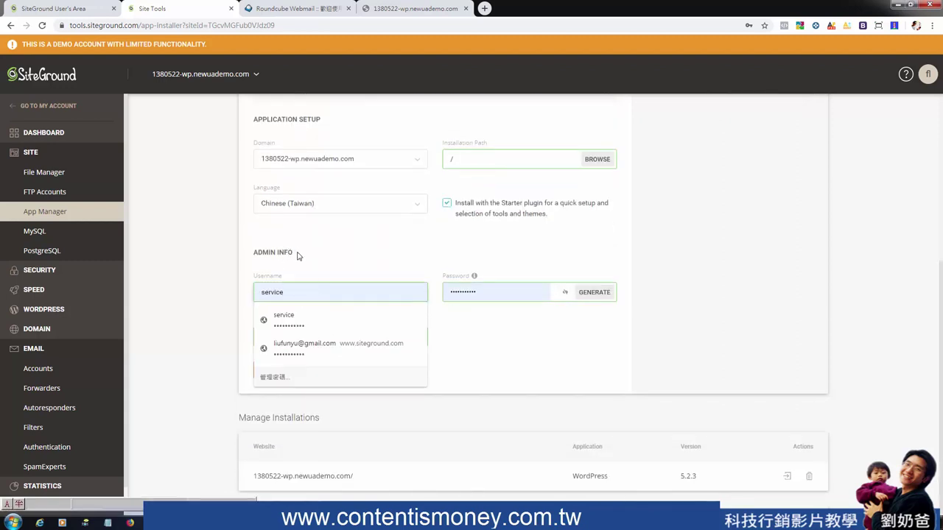
drag(298, 256, 250, 253)
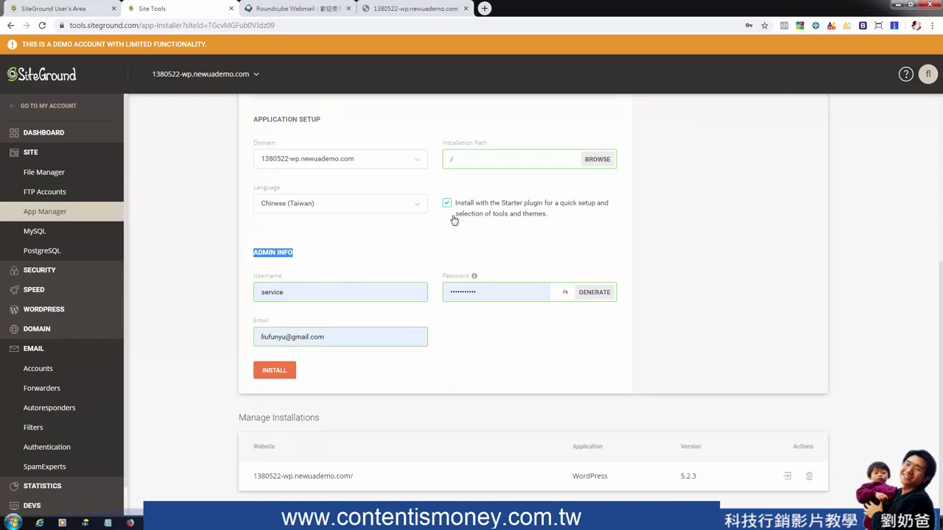
double_click(301, 292)
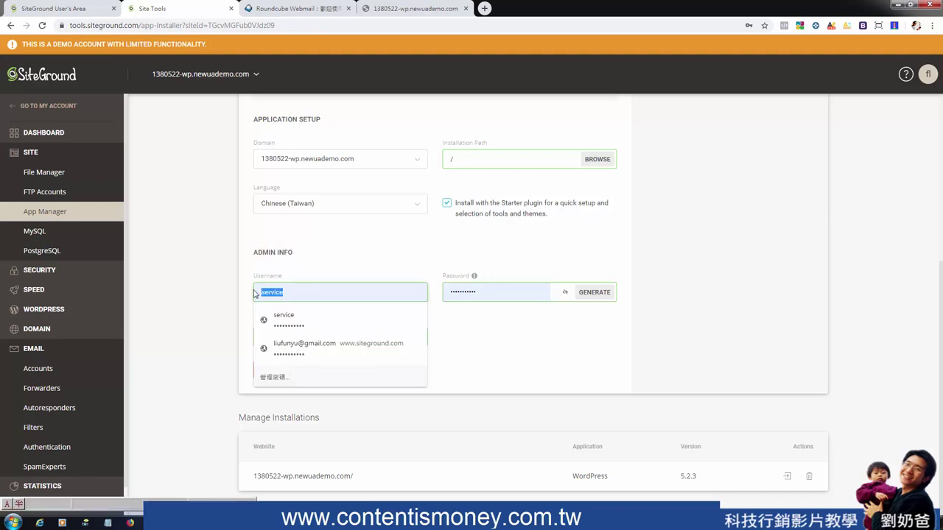
drag(506, 296, 441, 293)
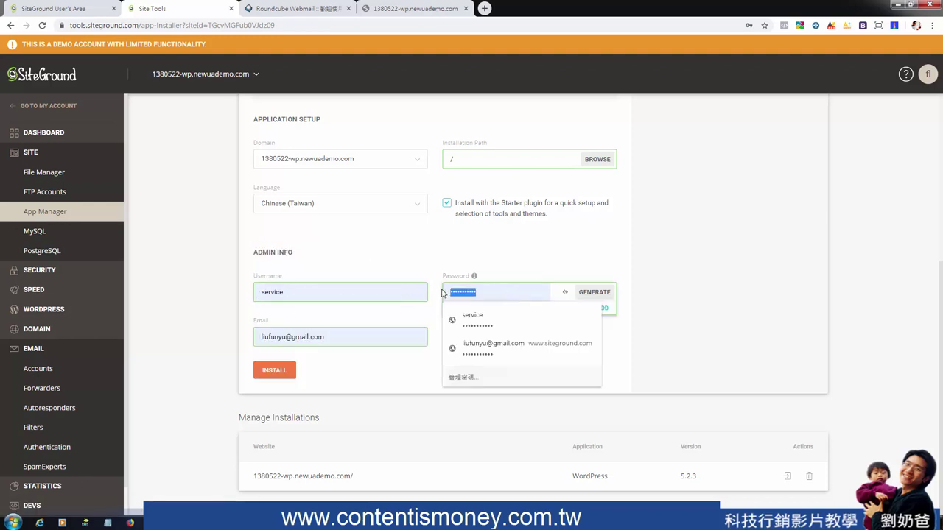
drag(338, 336, 239, 331)
click(221, 337)
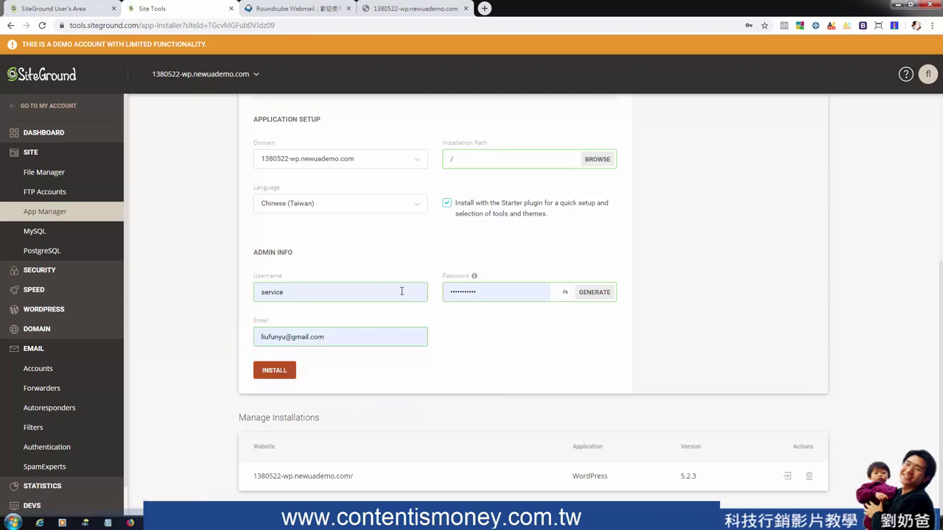
scroll(431, 252, up, 3)
scroll(433, 259, down, 3)
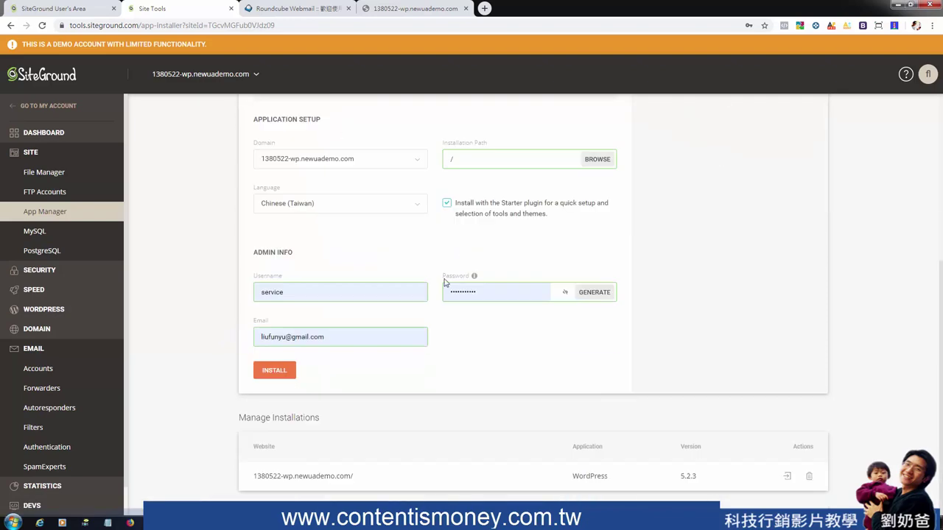
click(286, 368)
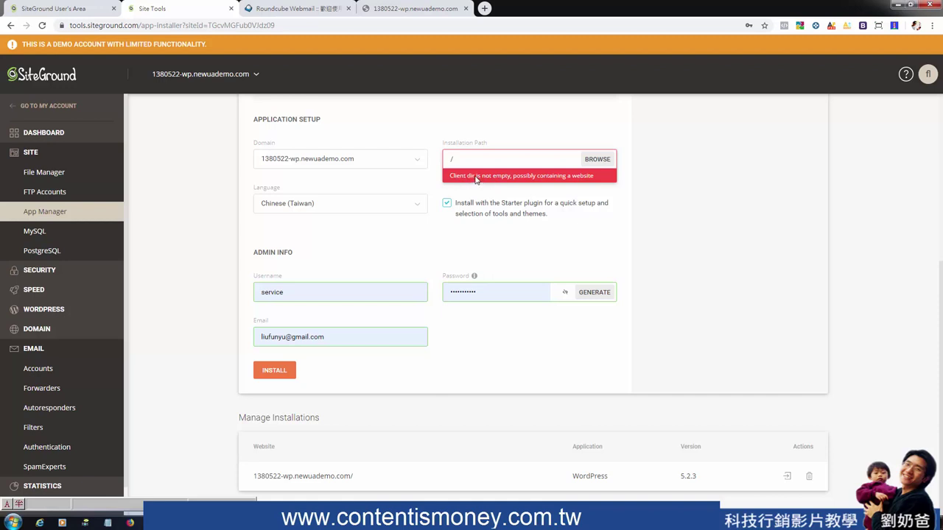
Select the root folder / as the installation path
click(597, 159)
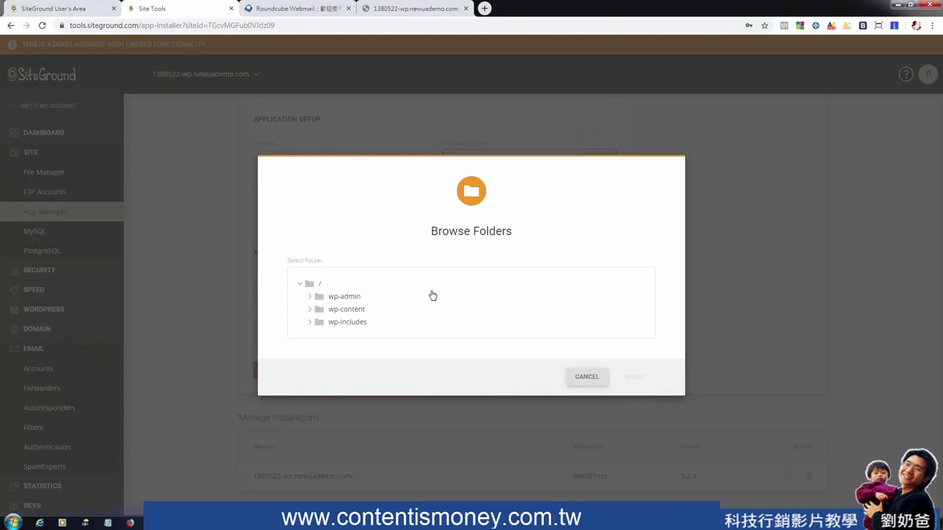
click(320, 285)
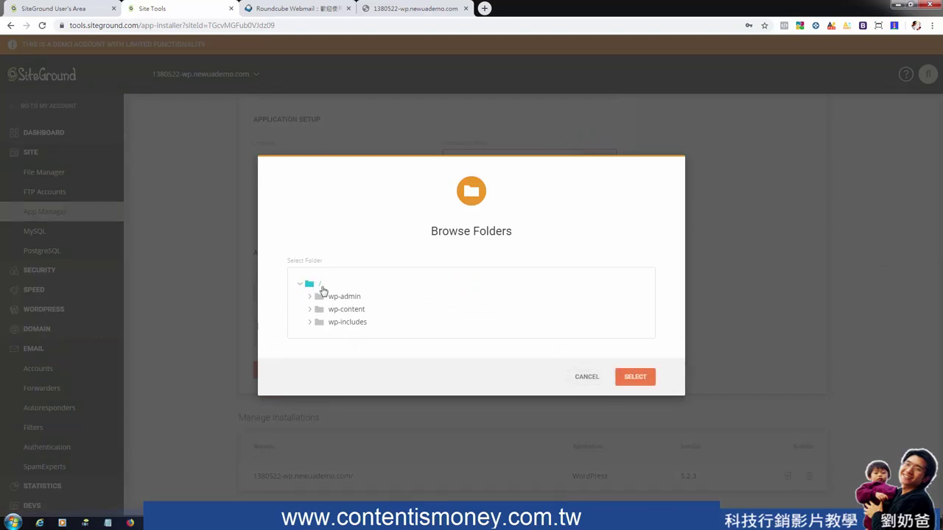
click(638, 377)
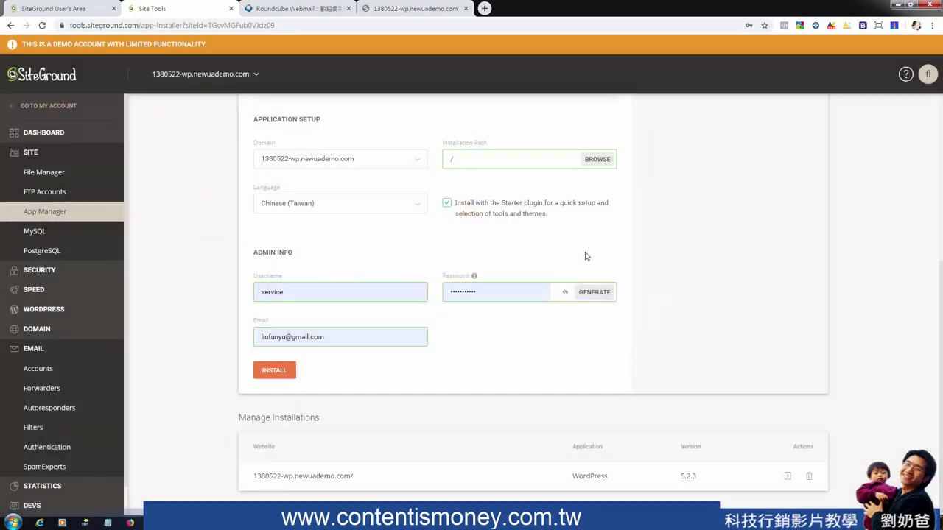
Look into wp-includes without changing the path, then open the File Manager
click(598, 160)
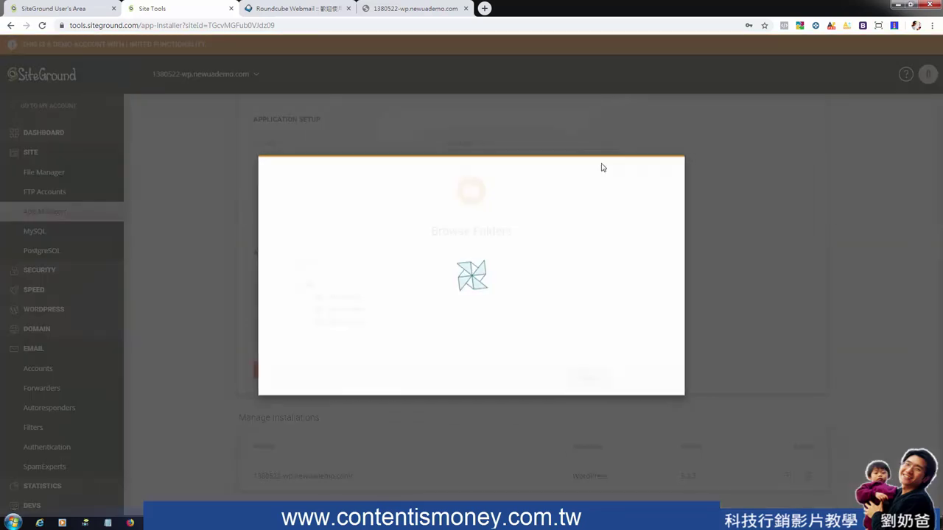
click(357, 324)
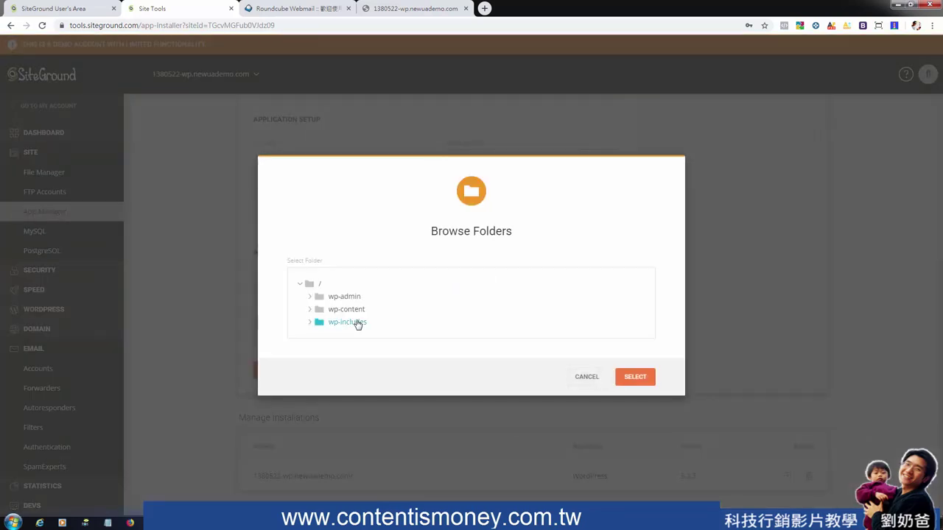
click(586, 378)
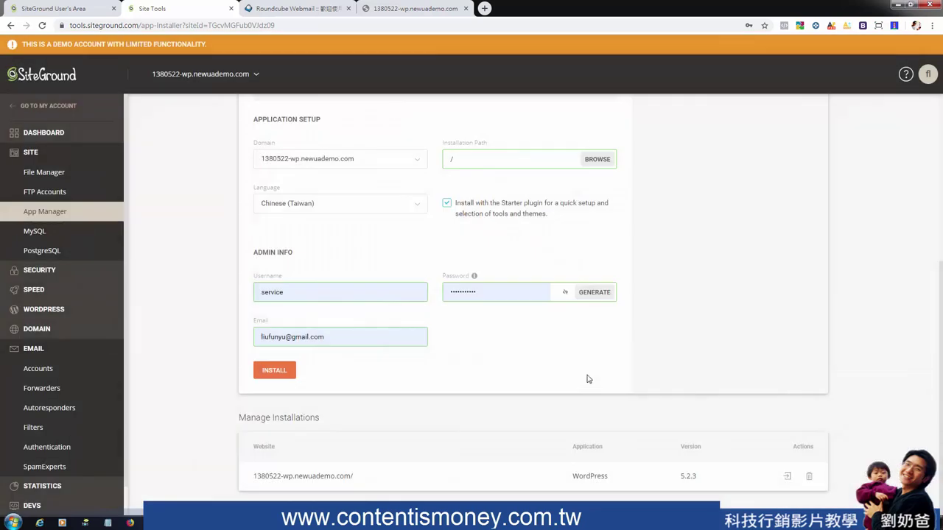
click(54, 177)
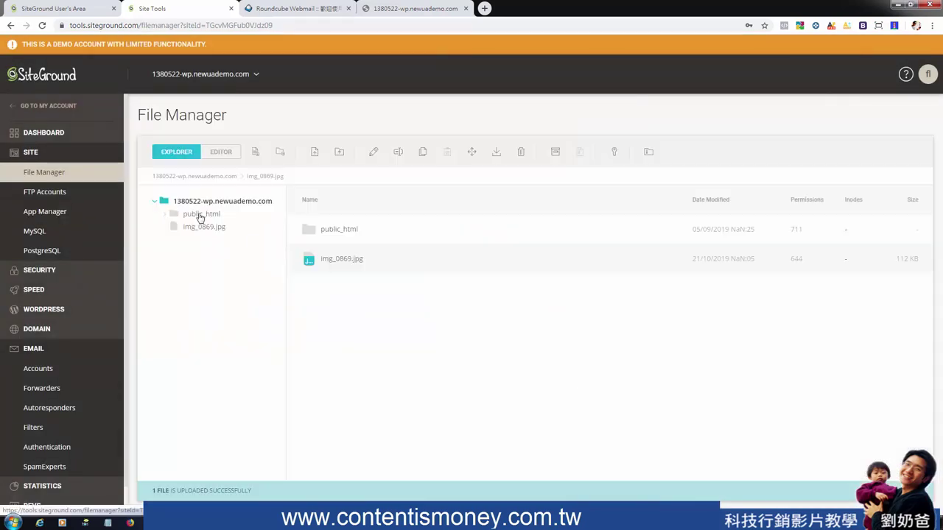
Create a folder named www in the site root, open it, then go to App Manager
click(155, 200)
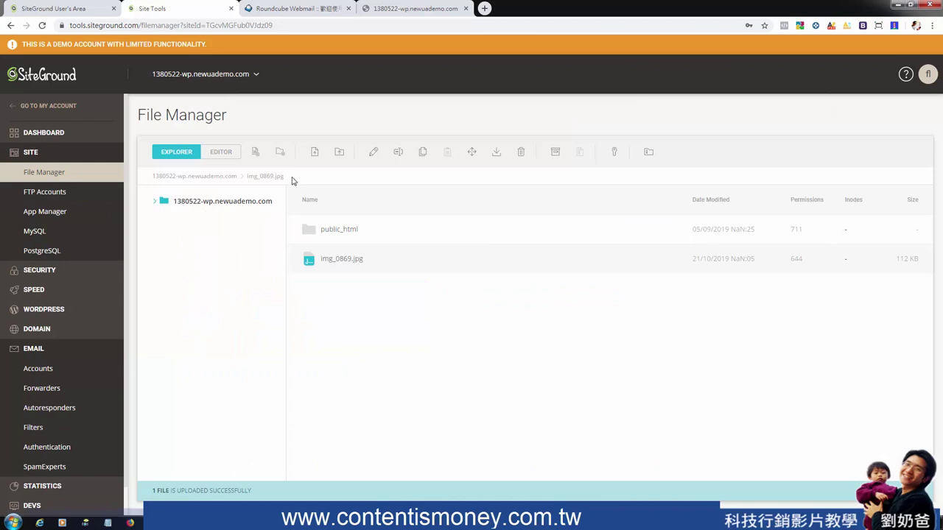
click(282, 154)
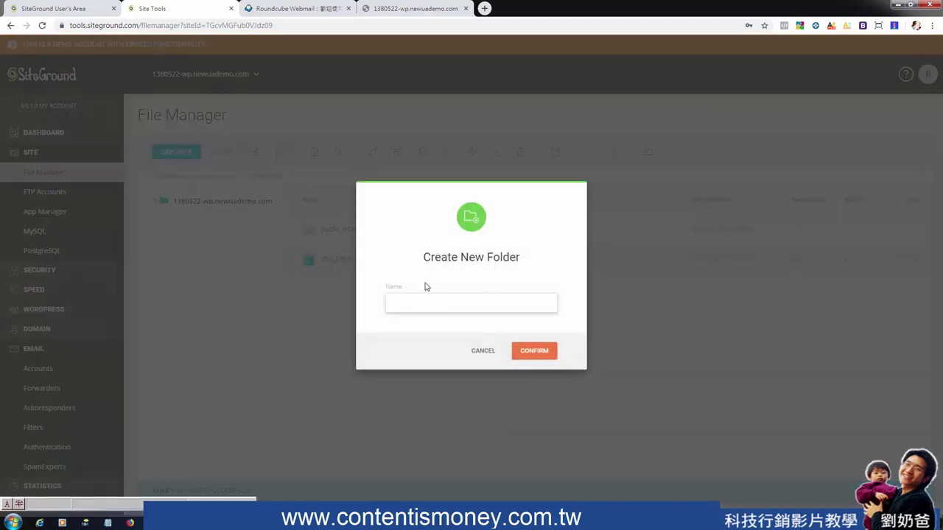
text(www)
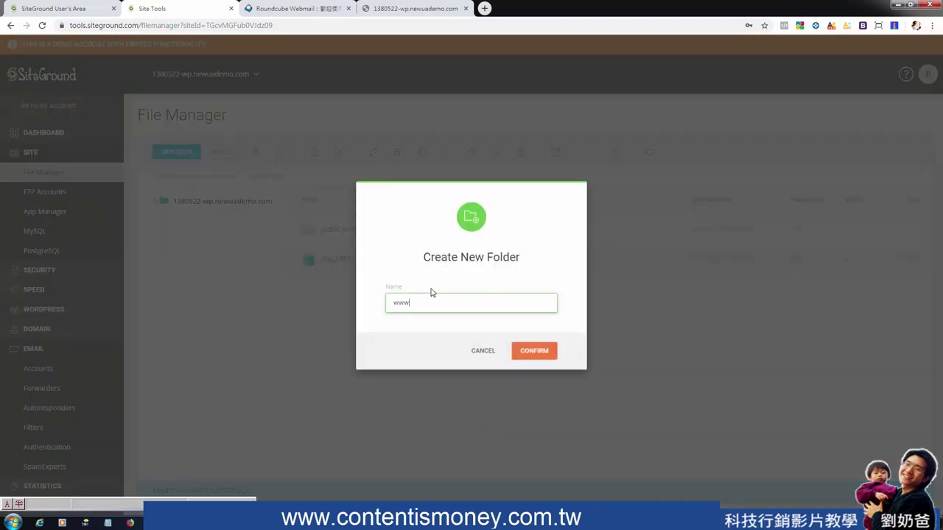
click(543, 352)
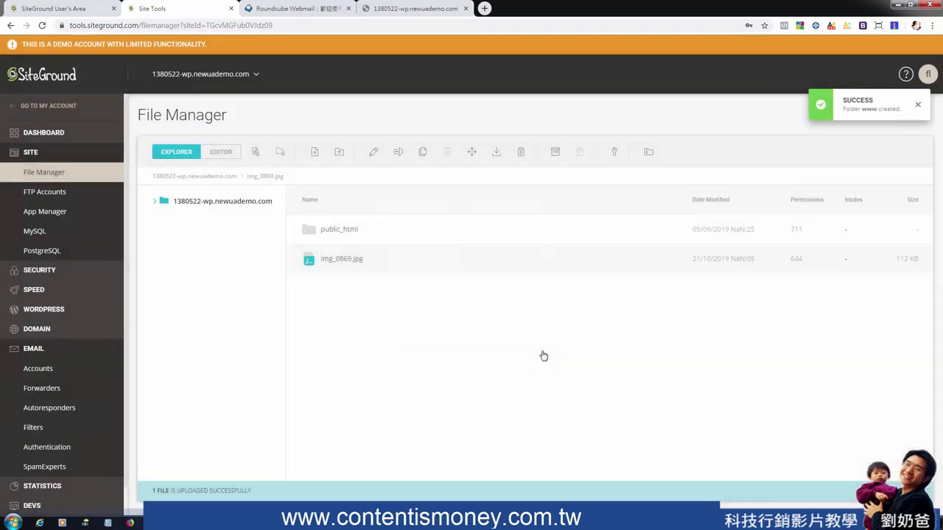
click(333, 261)
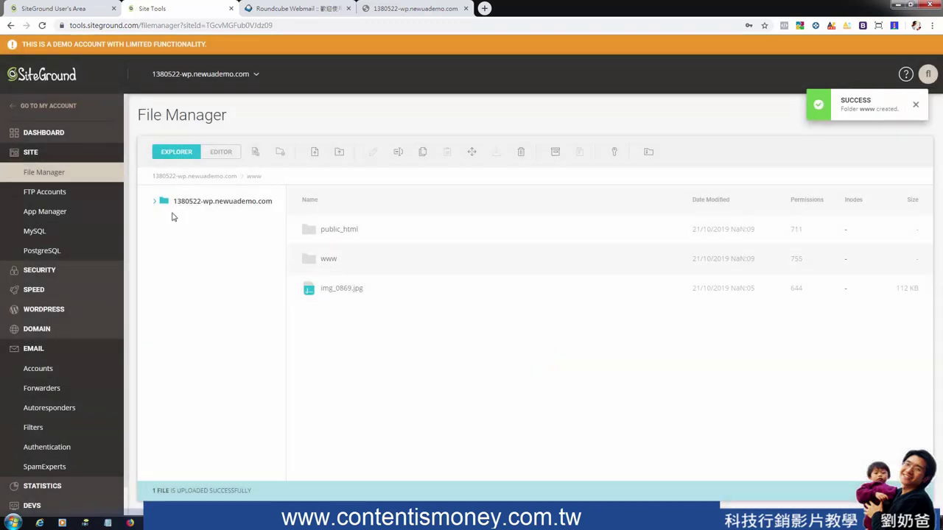
click(44, 213)
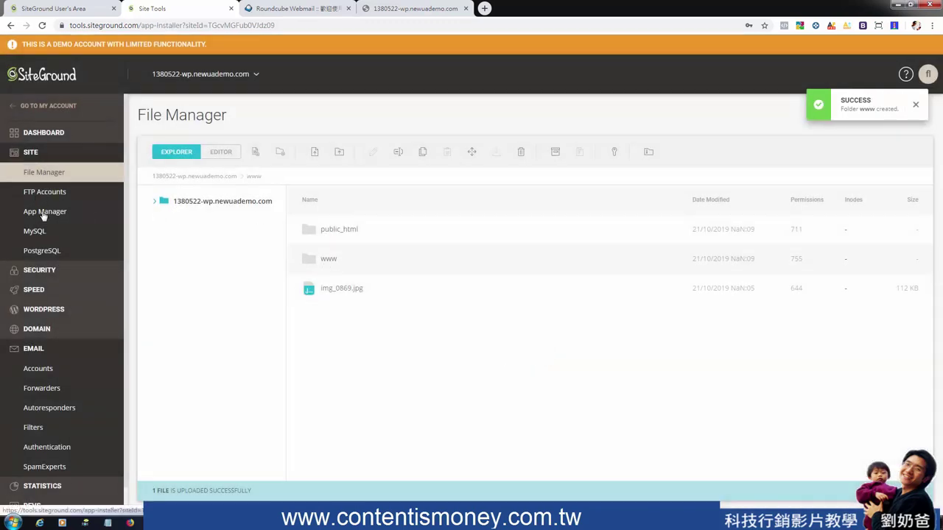
Select WordPress as the application to install
click(350, 277)
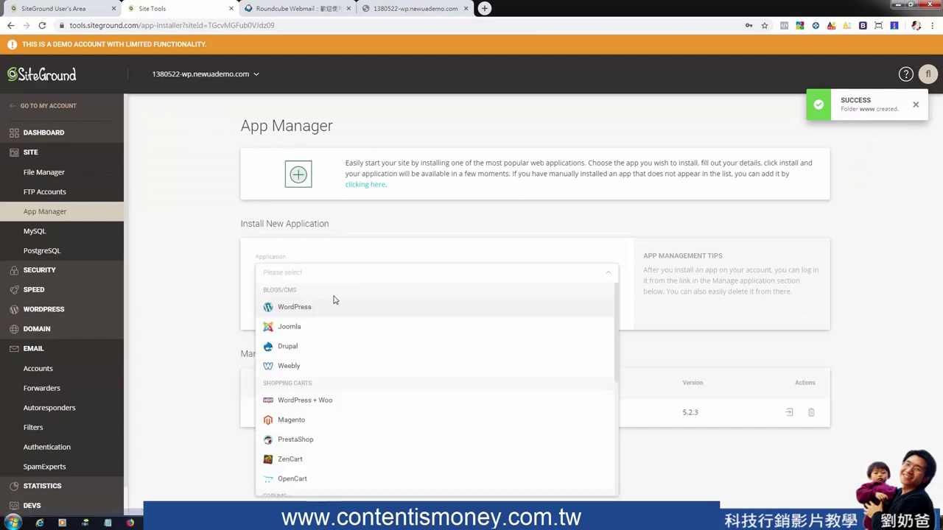
click(332, 307)
scroll(505, 404, down, 2)
Check the root folder / in the path browser without changing it, then go to MySQL Manager
click(571, 294)
click(596, 294)
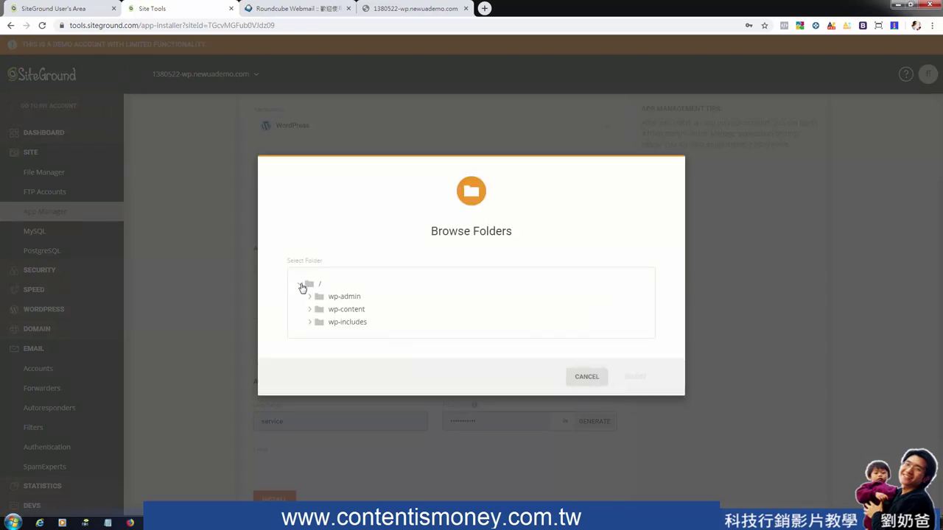
click(300, 284)
click(300, 304)
click(300, 306)
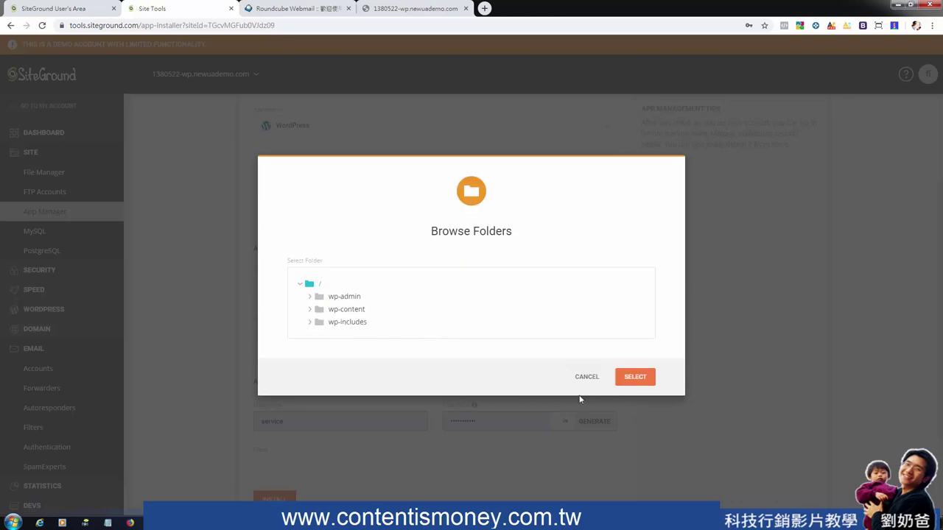
click(587, 376)
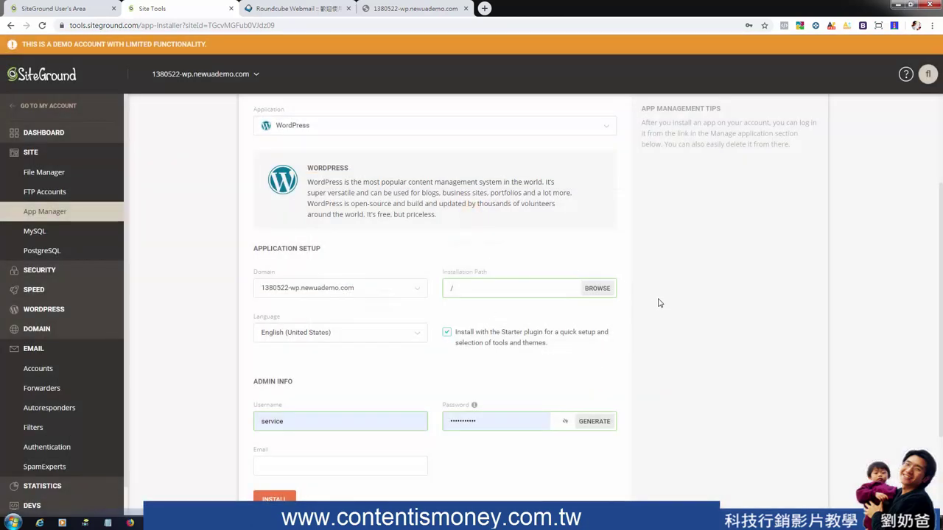
scroll(652, 324, down, 2)
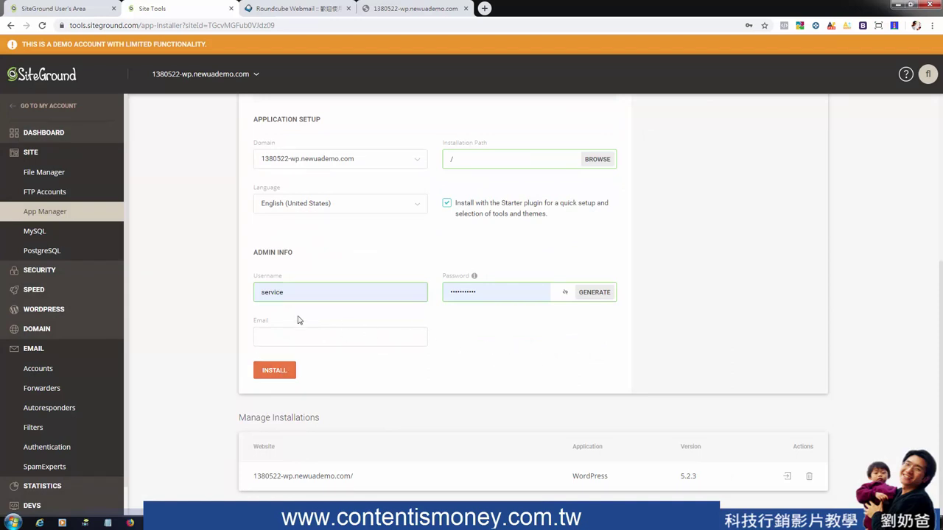
click(42, 232)
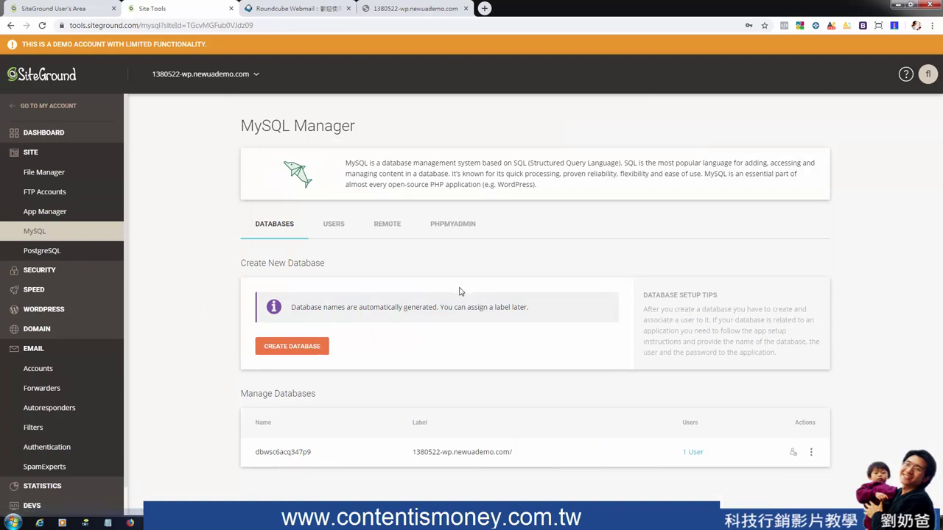
Create MySQL database db3taebn34vktr, review the database list, and open Backups under Security
click(295, 349)
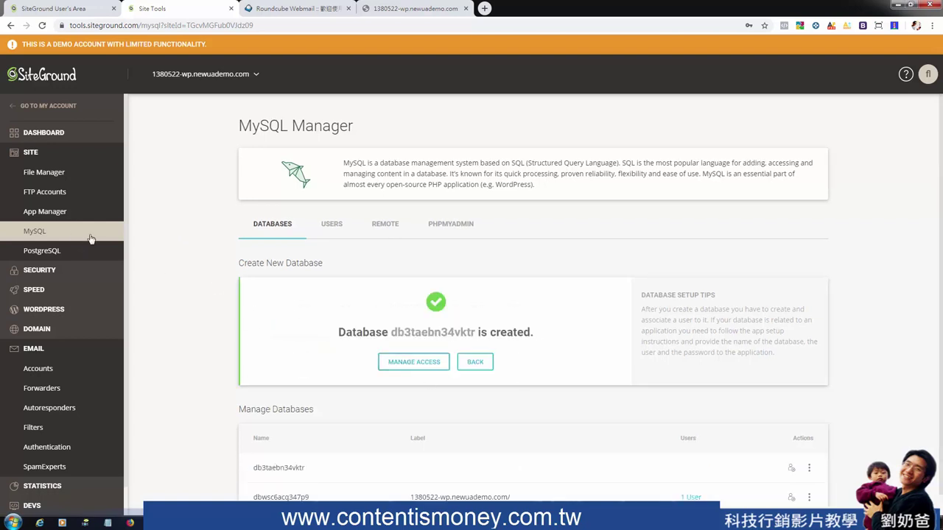
click(68, 212)
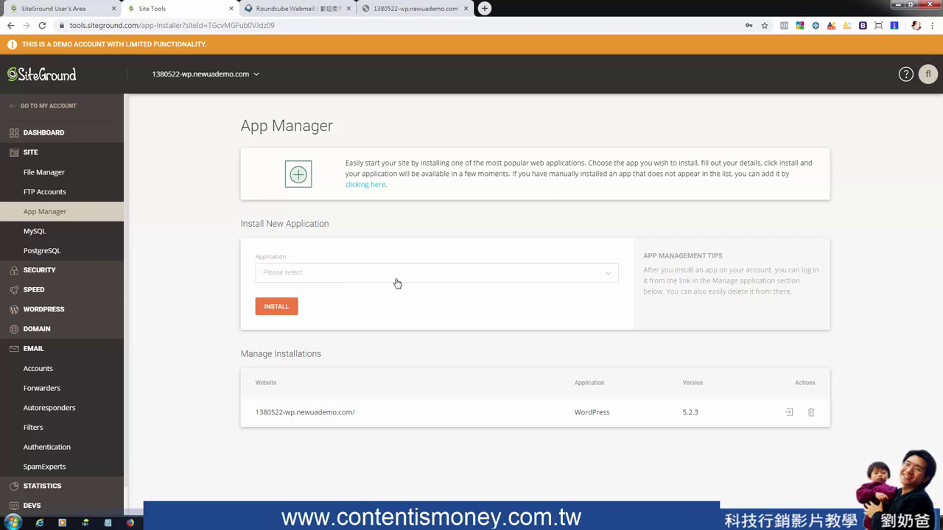
click(46, 234)
scroll(479, 343, down, 1)
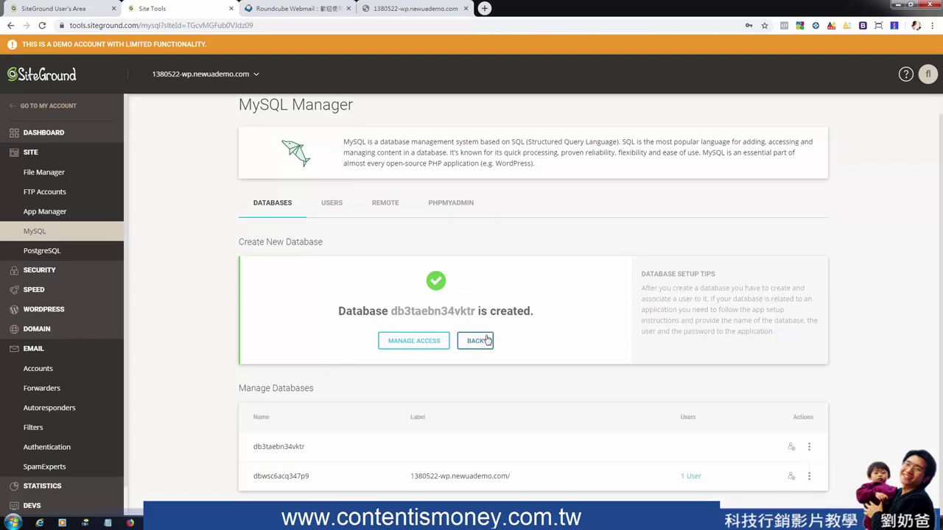
drag(411, 473, 527, 483)
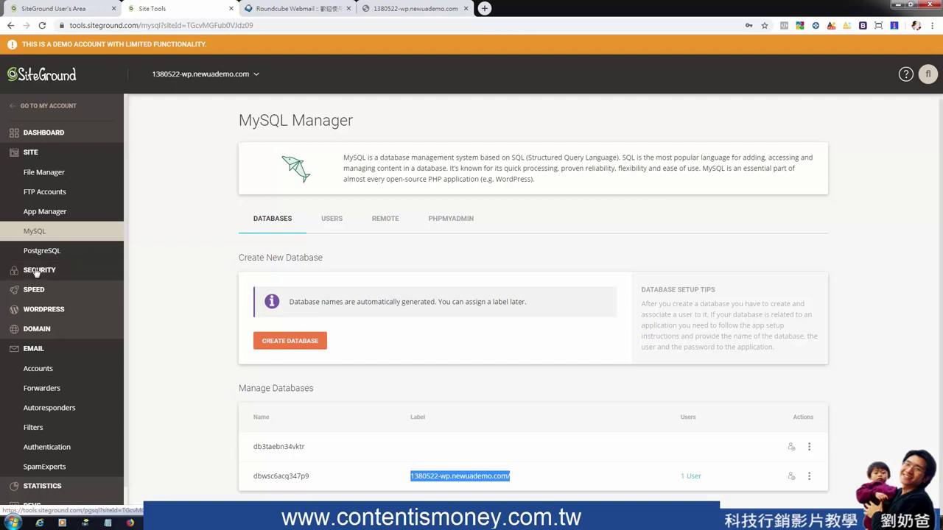
click(40, 271)
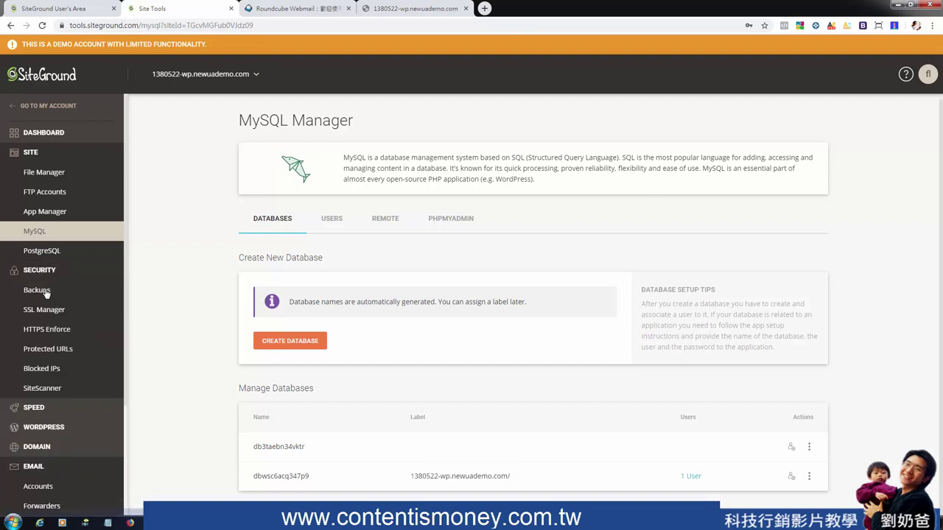
click(45, 294)
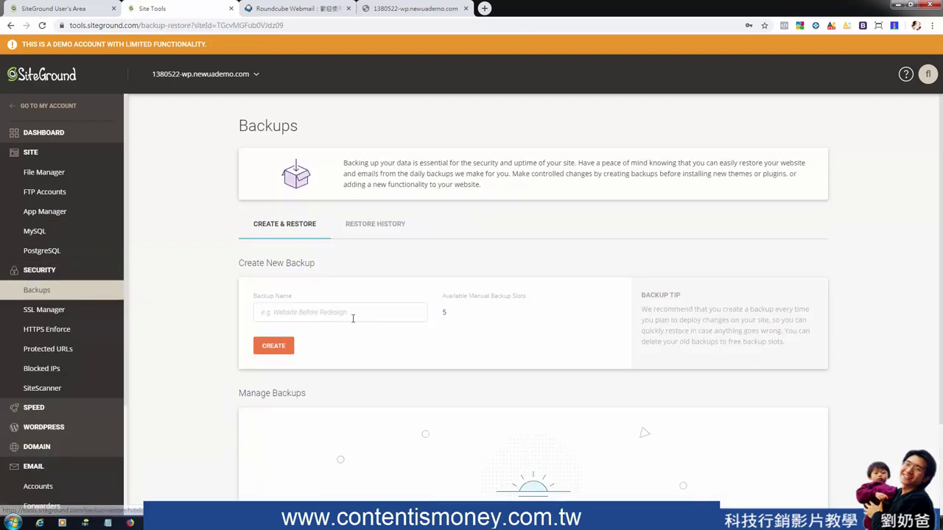
Try creating a manual backup named test, which fails, then open the SSL Manager
click(353, 312)
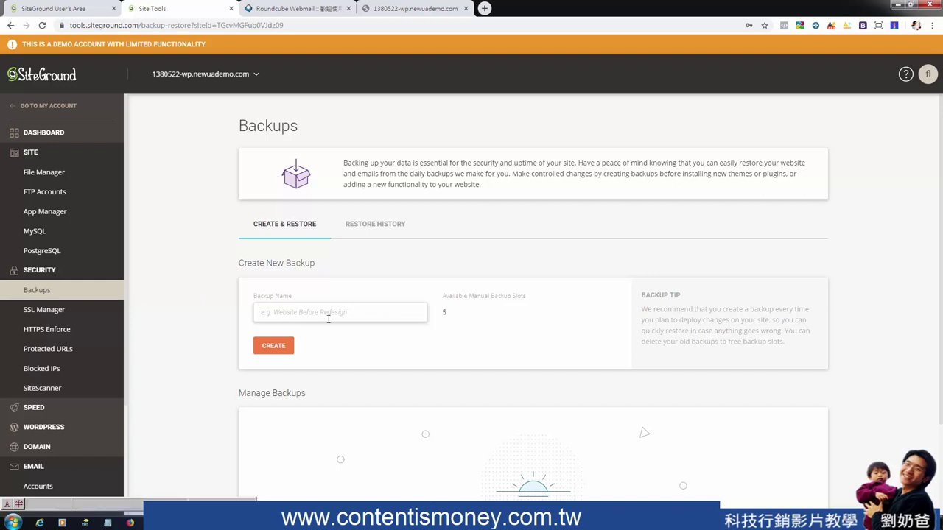
text(test)
click(283, 347)
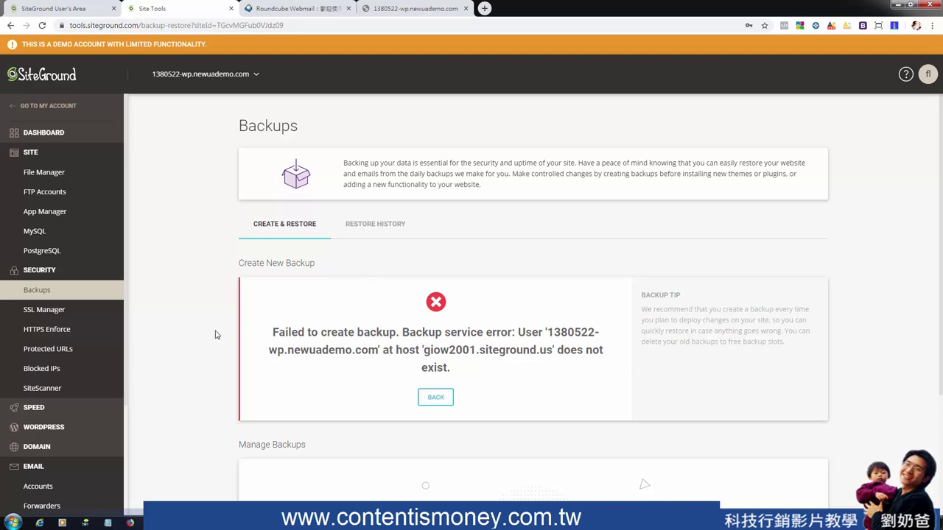
scroll(217, 332, down, 2)
click(52, 312)
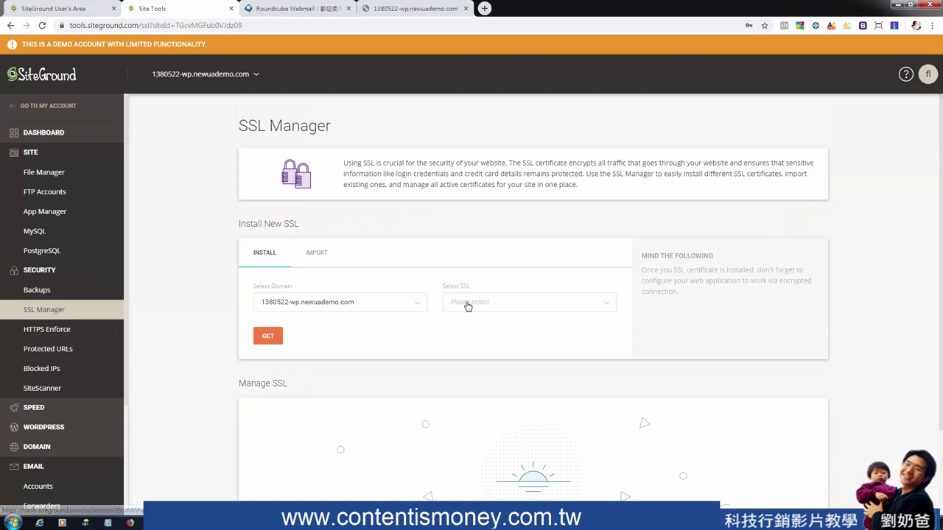
Choose the Let's Encrypt certificate and inspect the page's https address
click(492, 302)
click(473, 322)
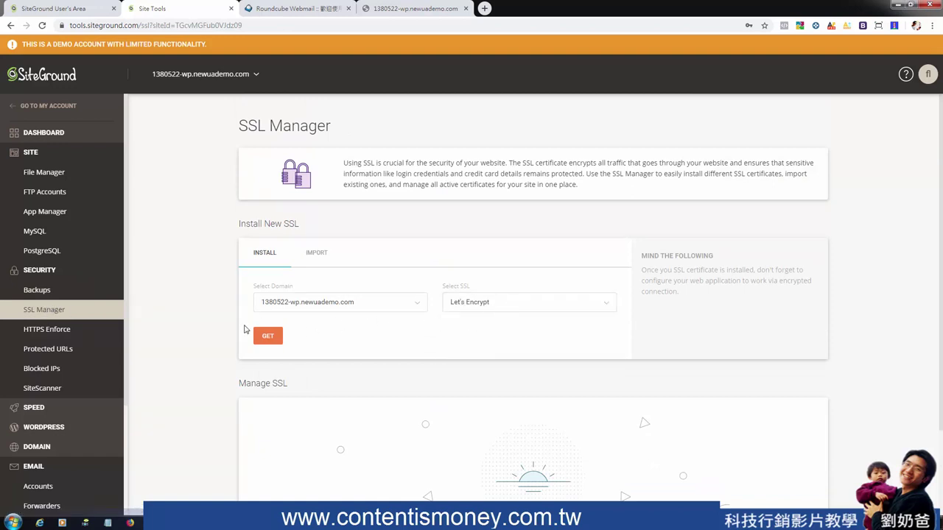
click(70, 30)
click(72, 31)
drag(89, 26, 67, 26)
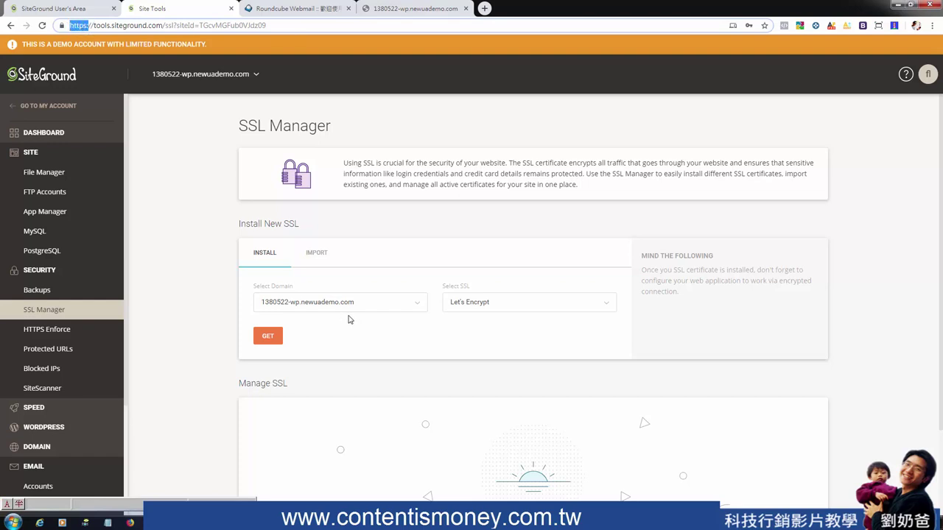
Compare Let's Encrypt, Premium Wildcard and Let's Encrypt Wildcard, settling on Let's Encrypt Wildcard
click(517, 310)
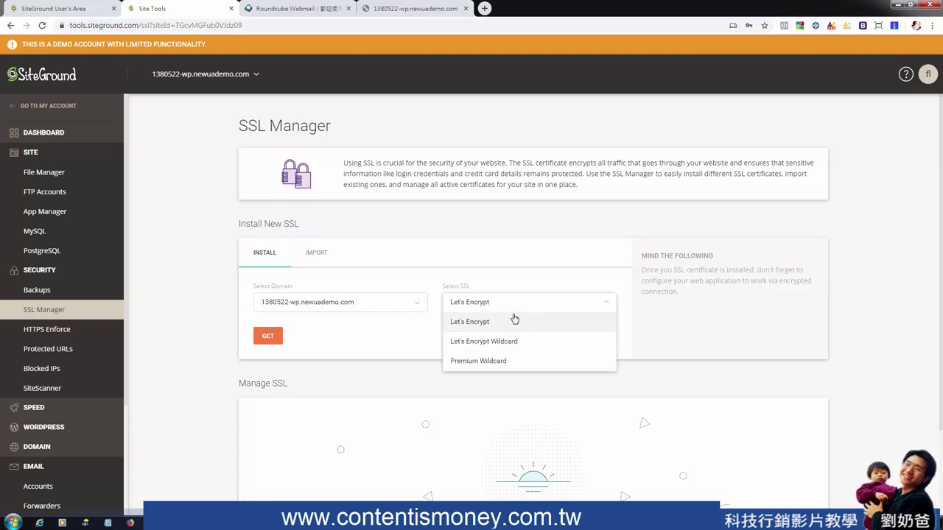
click(508, 326)
click(518, 309)
click(506, 368)
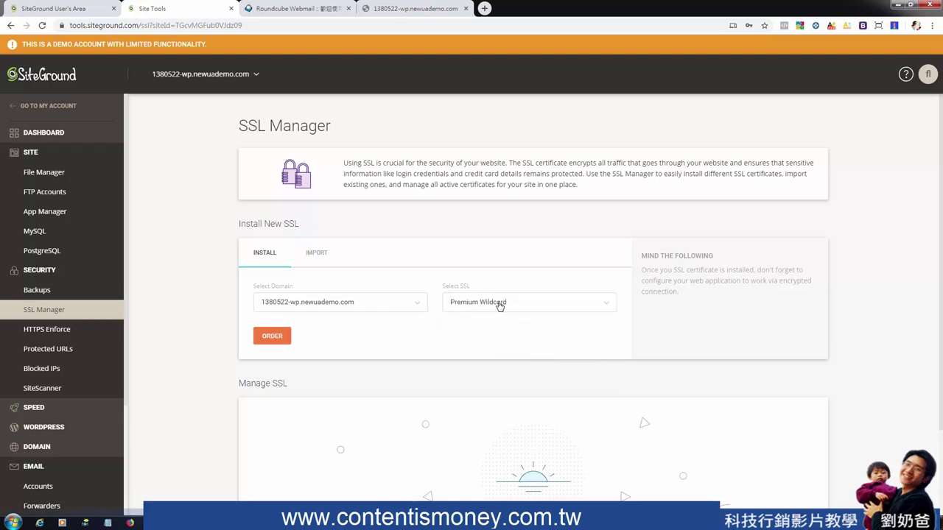
click(558, 309)
click(500, 342)
click(501, 311)
click(495, 324)
click(502, 309)
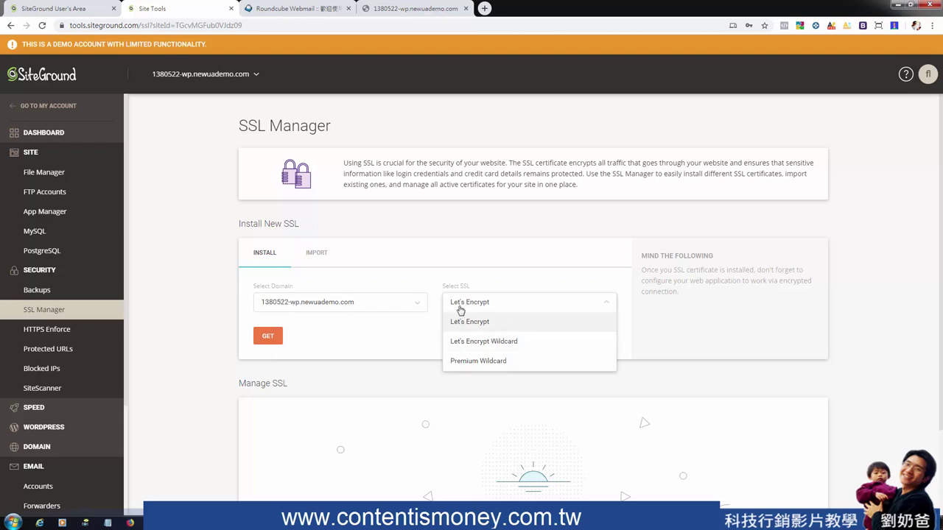
click(465, 342)
Request the Let's Encrypt Wildcard certificate, dismiss the failure, and open HTTPS Enforce
click(269, 336)
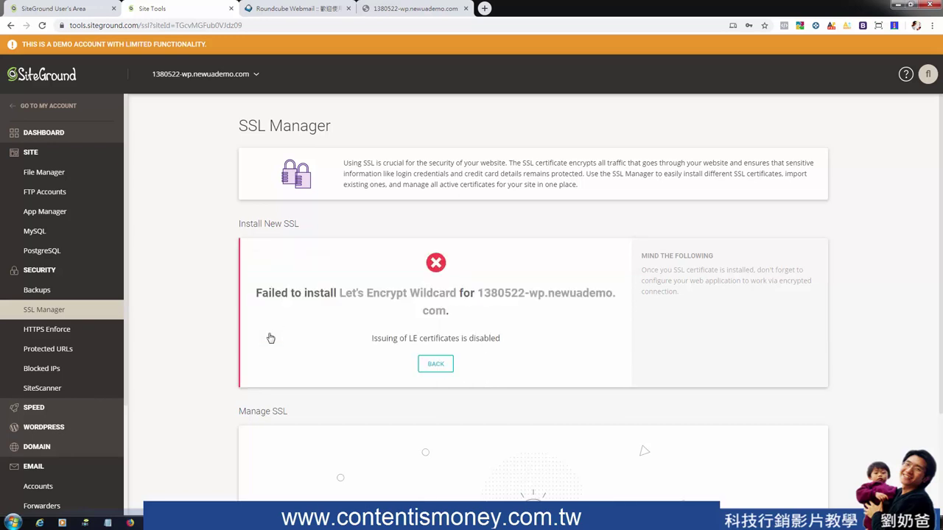
click(434, 364)
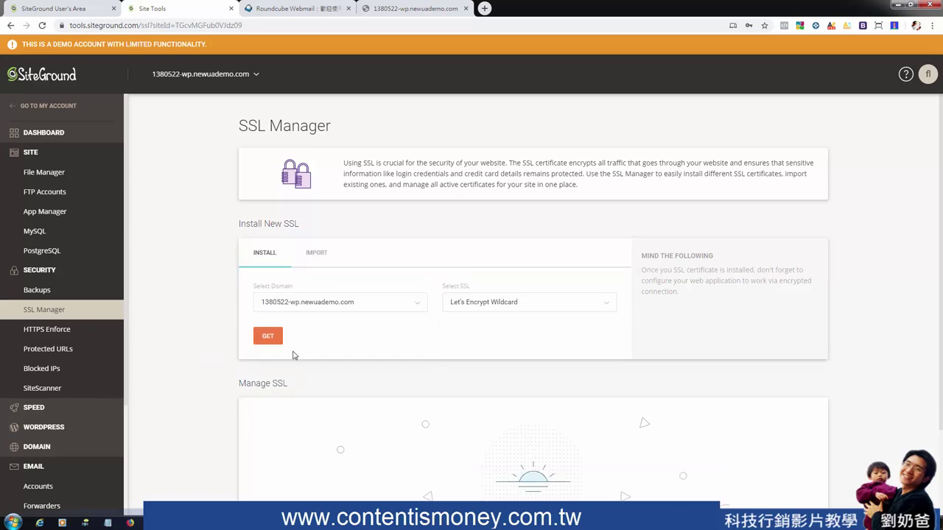
click(59, 332)
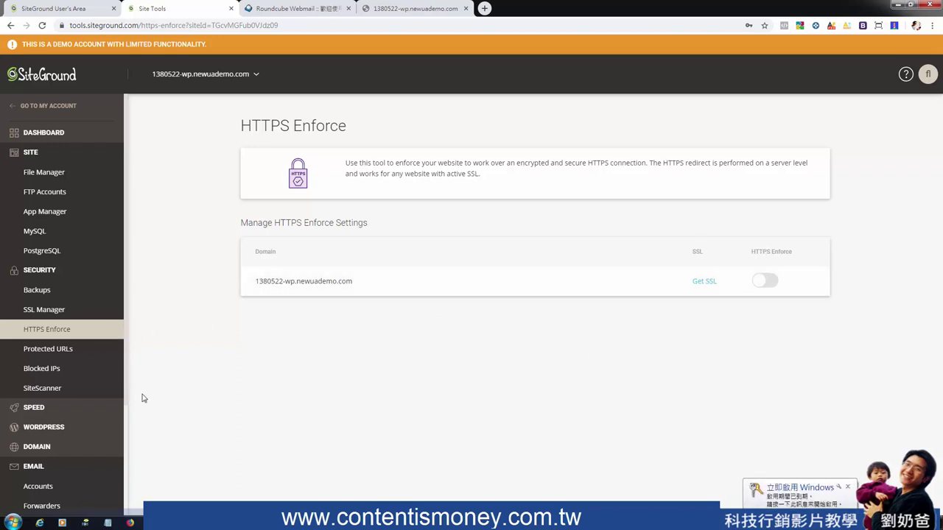
Password-protect the root path / of 1380522-wp.newuademo.com, then open Blocked IPs
click(49, 351)
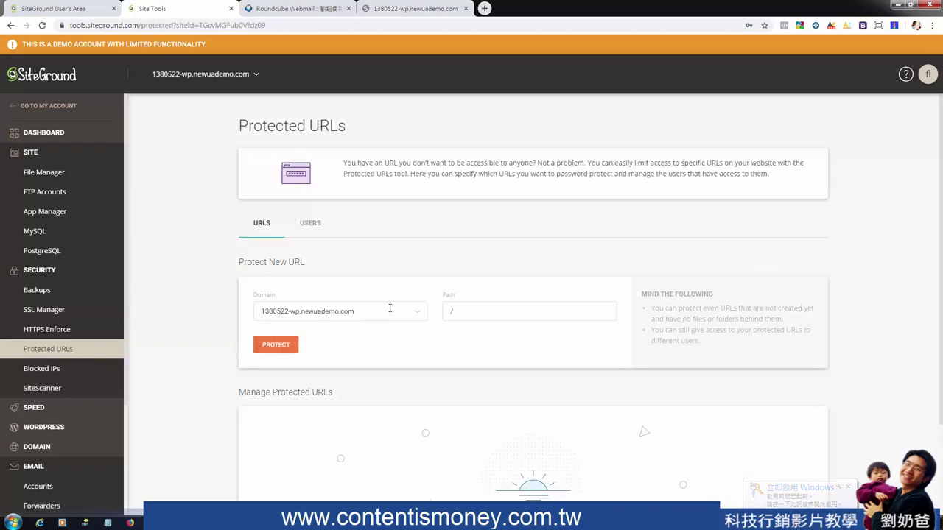
click(457, 312)
click(297, 351)
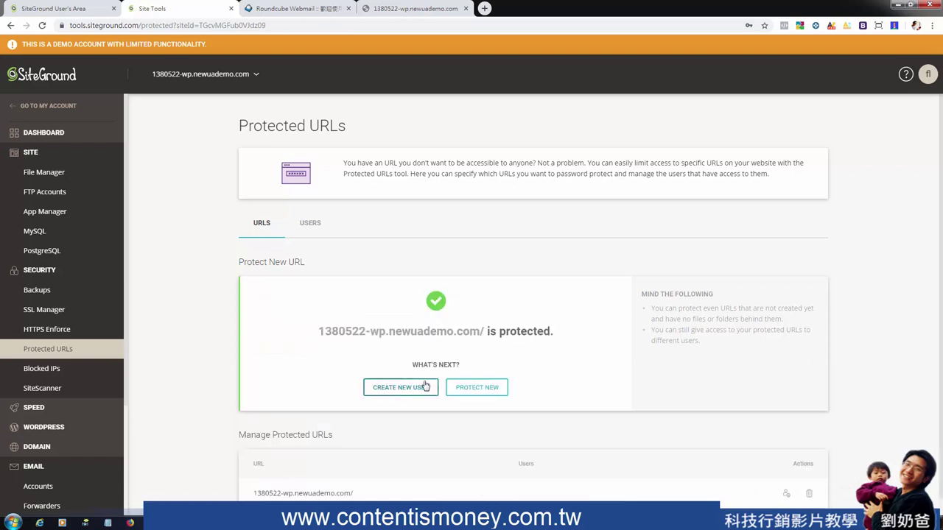
scroll(425, 385, down, 1)
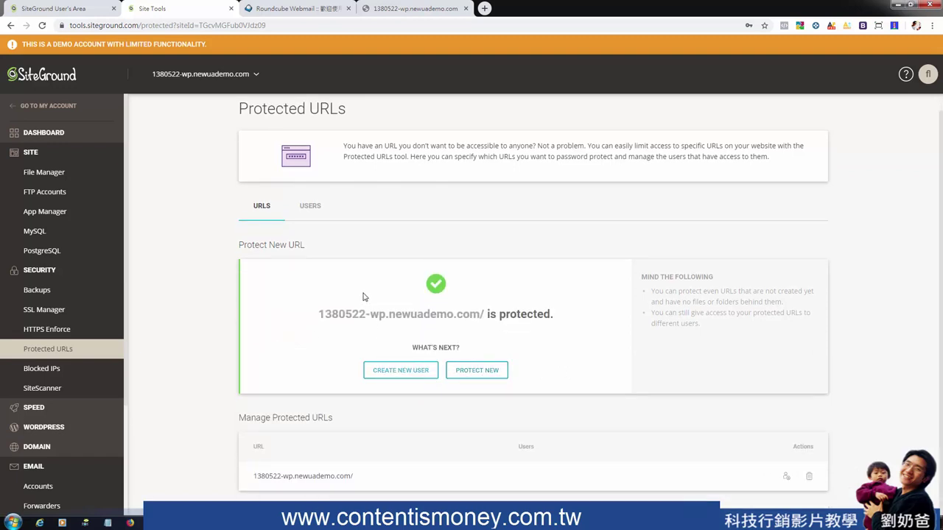
click(45, 373)
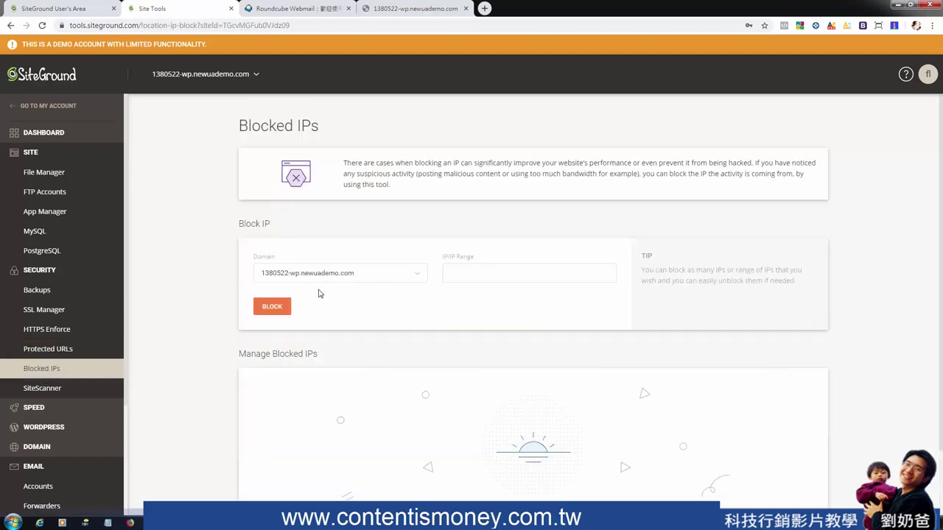
Look at the Block IP form and the SiteScanner page, then expand the Speed tools
click(501, 278)
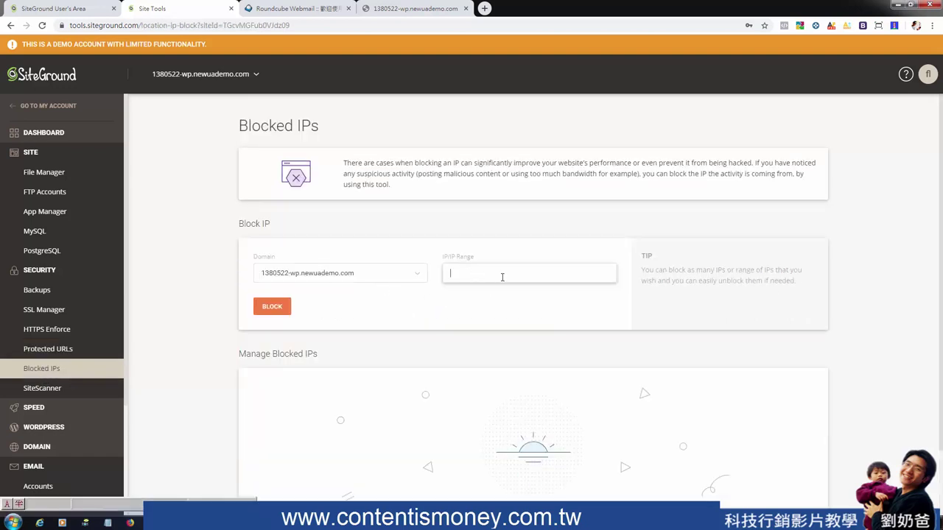
double_click(464, 257)
click(40, 390)
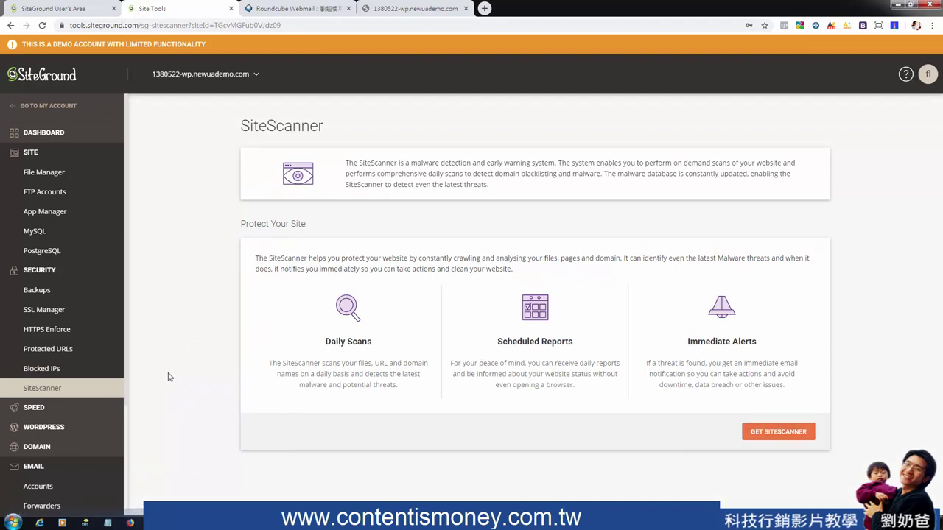
click(44, 409)
Review Cloudflare's Basic versus Premium plan comparison and setup steps, then go to Caching
click(44, 428)
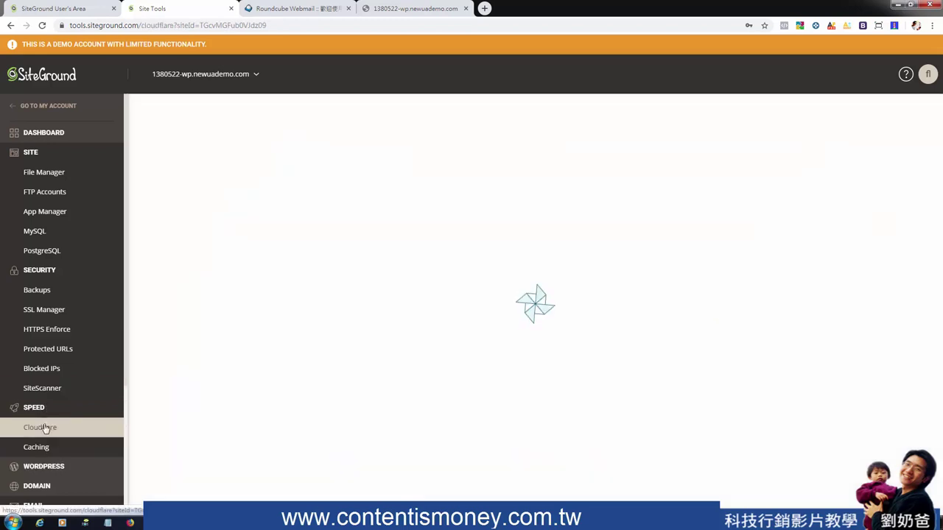
scroll(101, 369, down, 2)
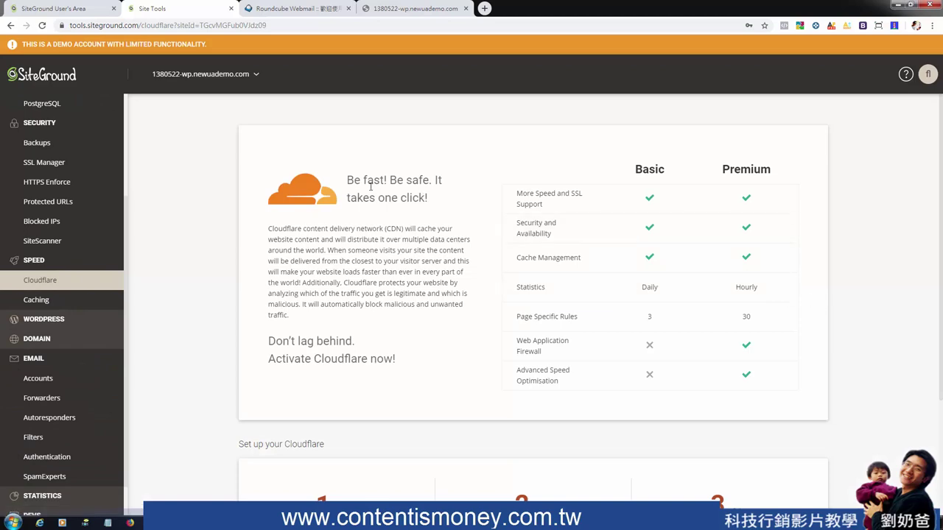
scroll(403, 227, down, 2)
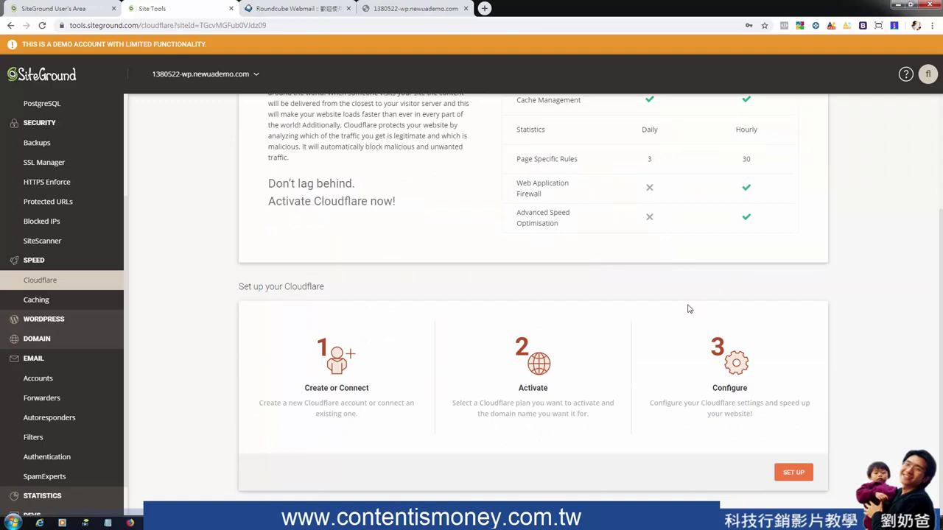
scroll(685, 308, up, 2)
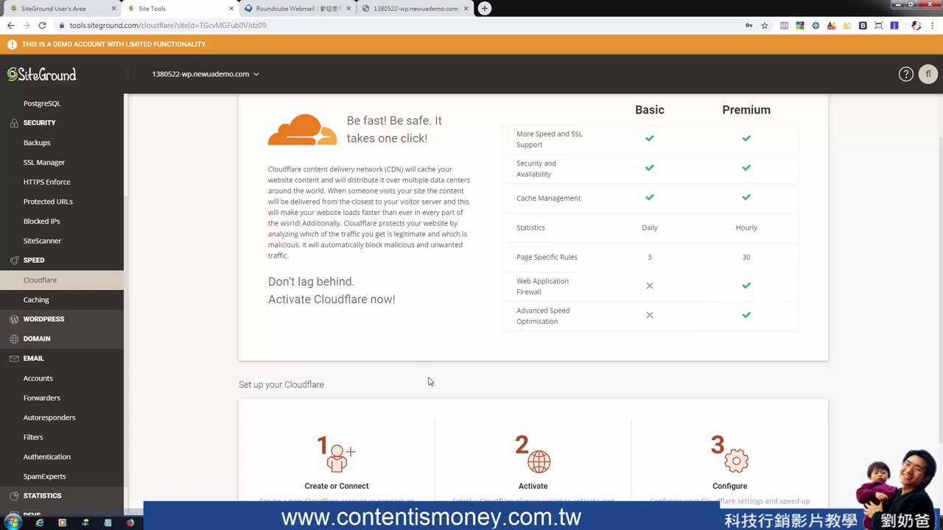
scroll(456, 295, down, 1)
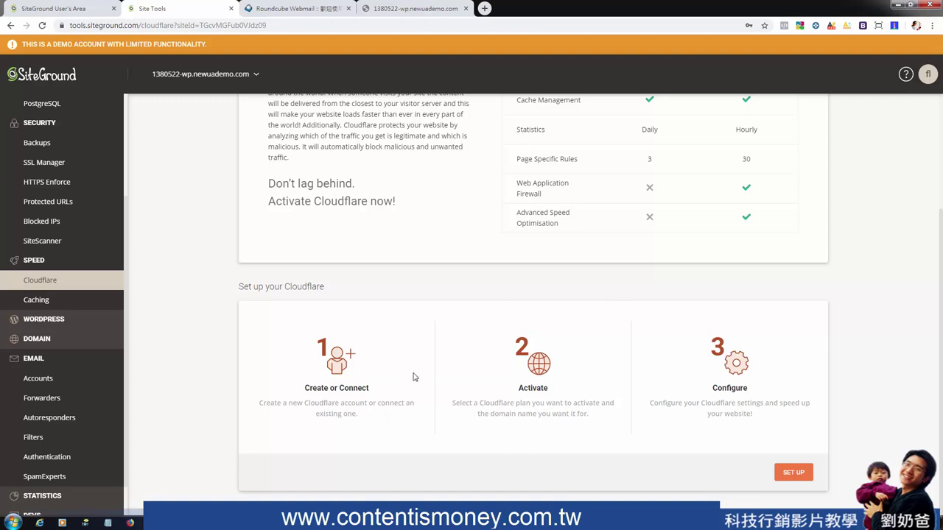
scroll(436, 382, up, 2)
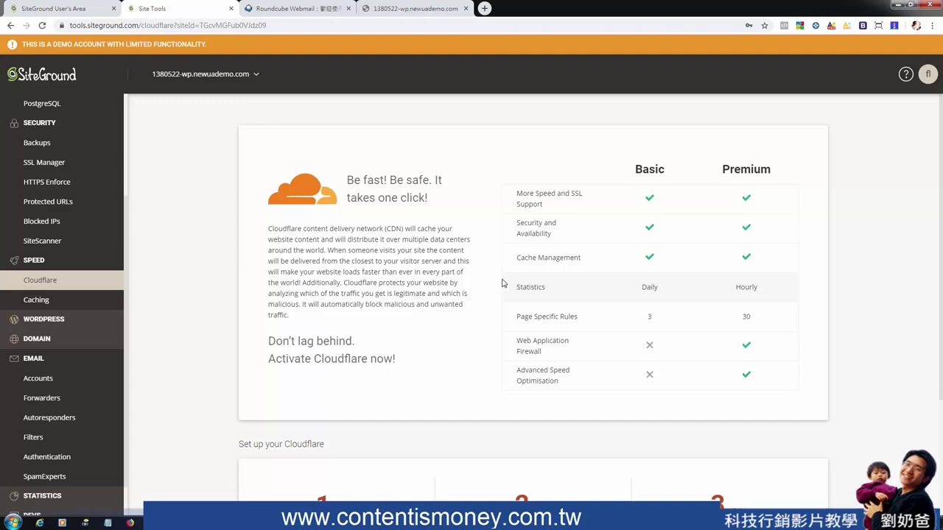
scroll(502, 283, down, 2)
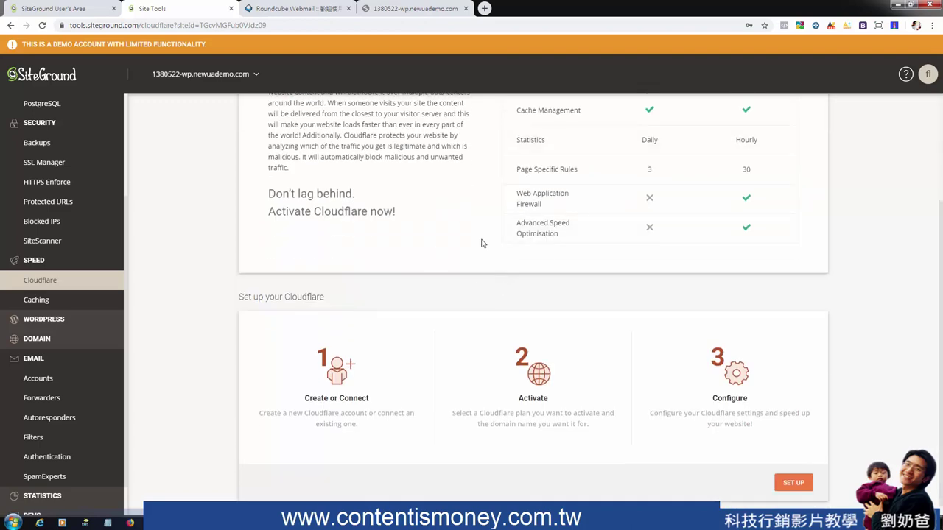
click(42, 300)
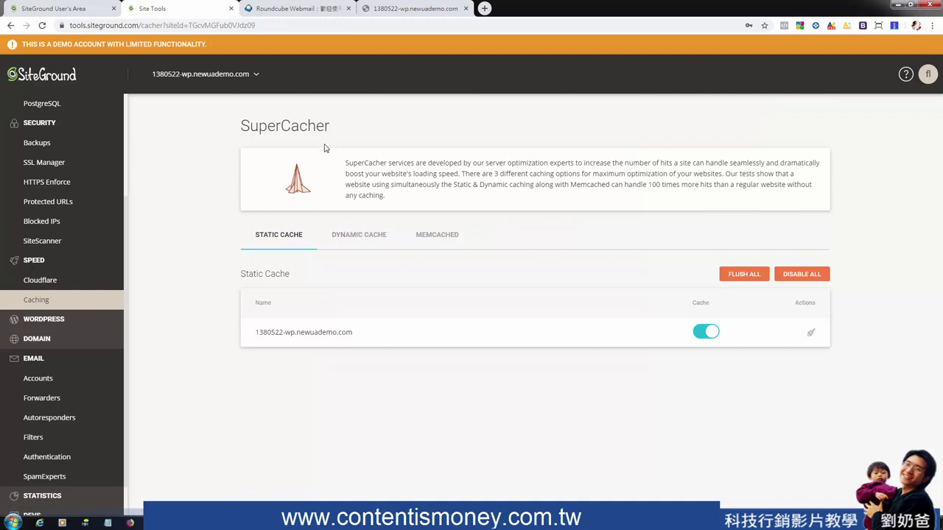
Browse SuperCacher's Dynamic Cache and Memcached tabs, return to Static Cache, and expand WordPress
drag(242, 126, 340, 132)
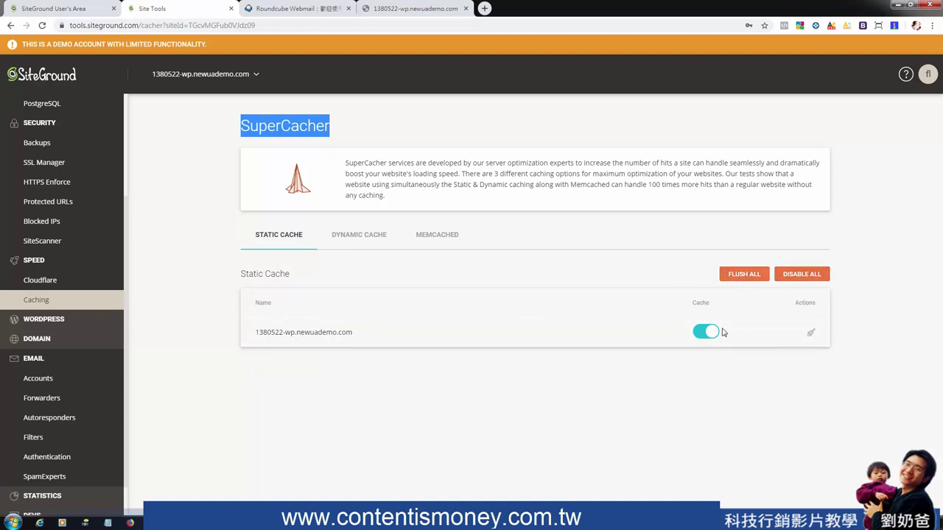
click(349, 236)
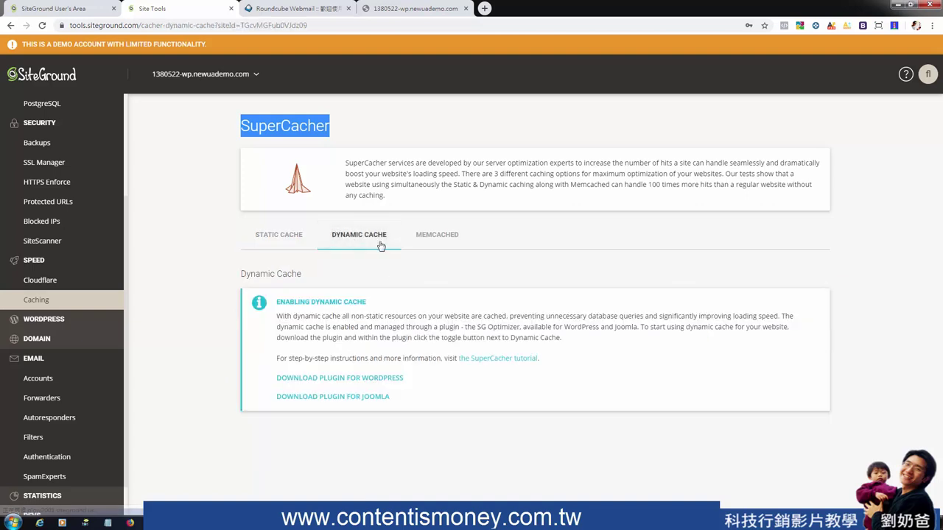
click(438, 235)
click(286, 237)
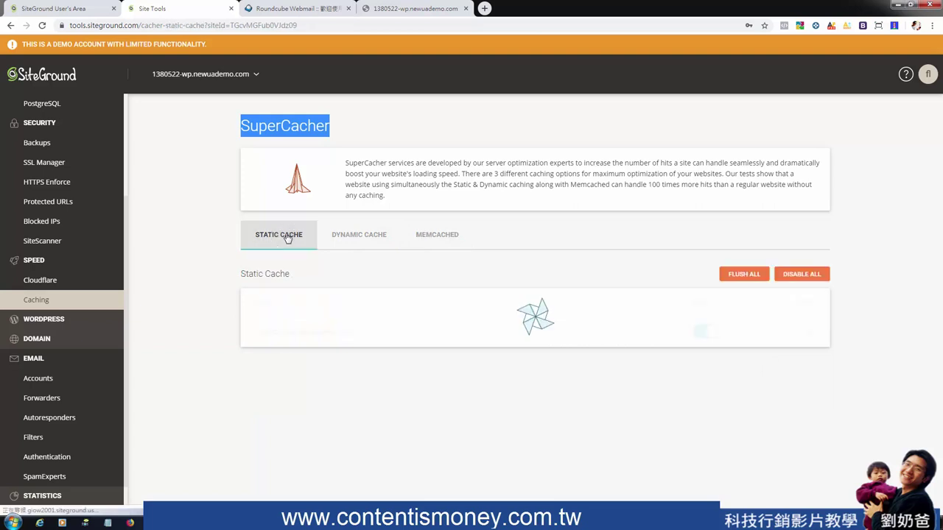
click(46, 324)
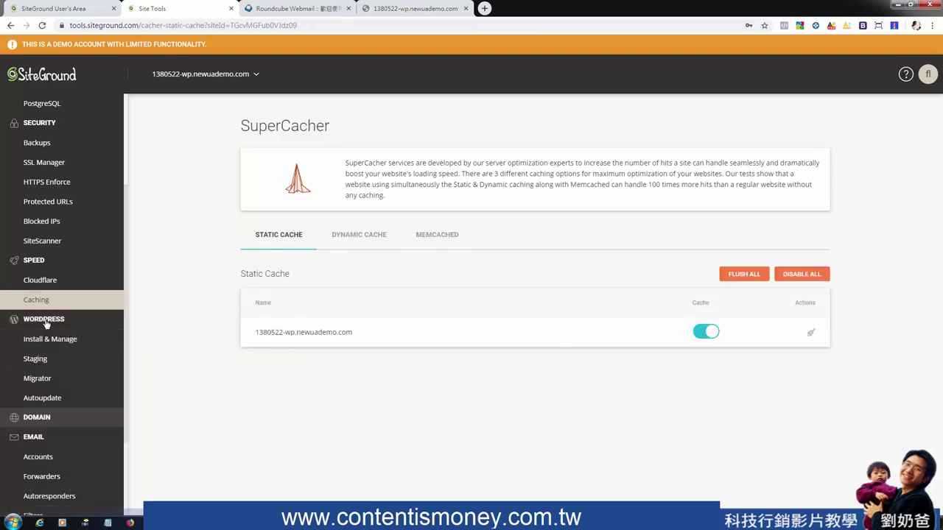
View the existing WordPress 5.2.3 installation under Install & Manage, then move to Staging
click(63, 345)
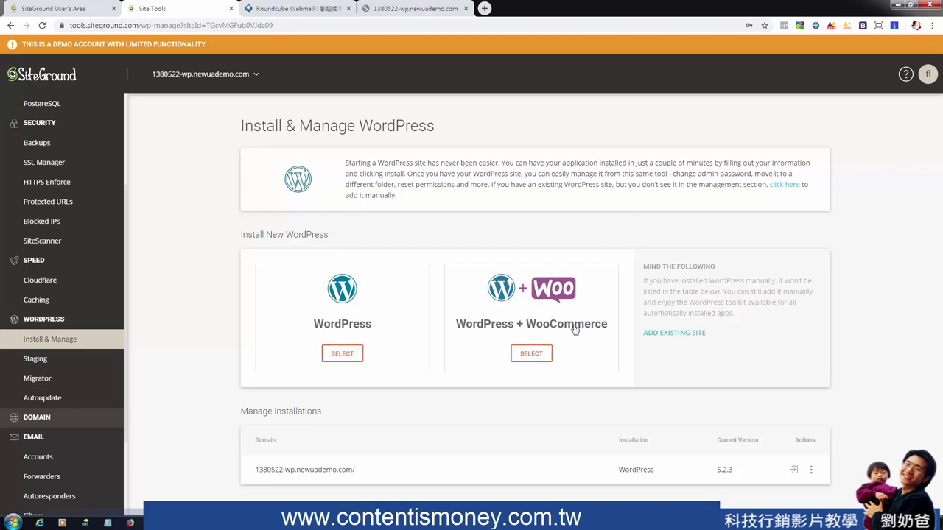
click(42, 360)
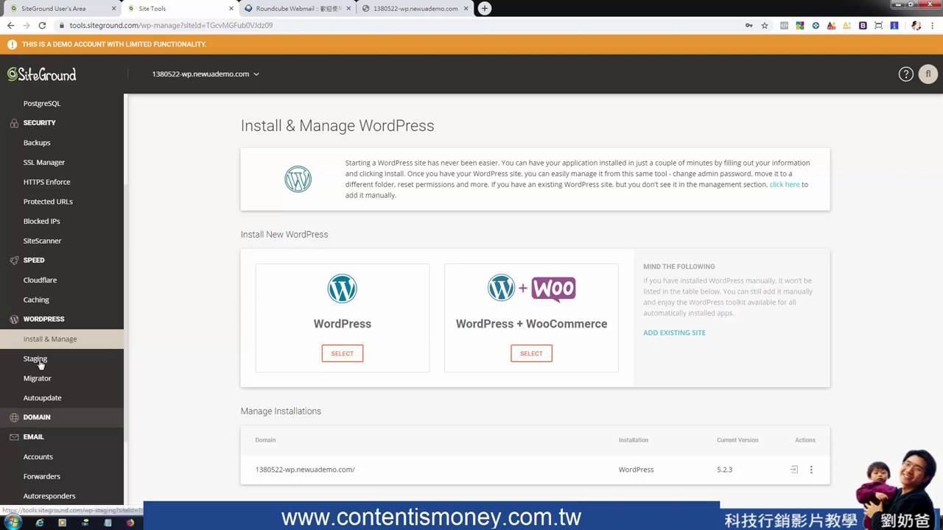
Look over Staging's Create New Staging Copy and the Migrator page, then open Autoupdate
scroll(389, 307, down, 1)
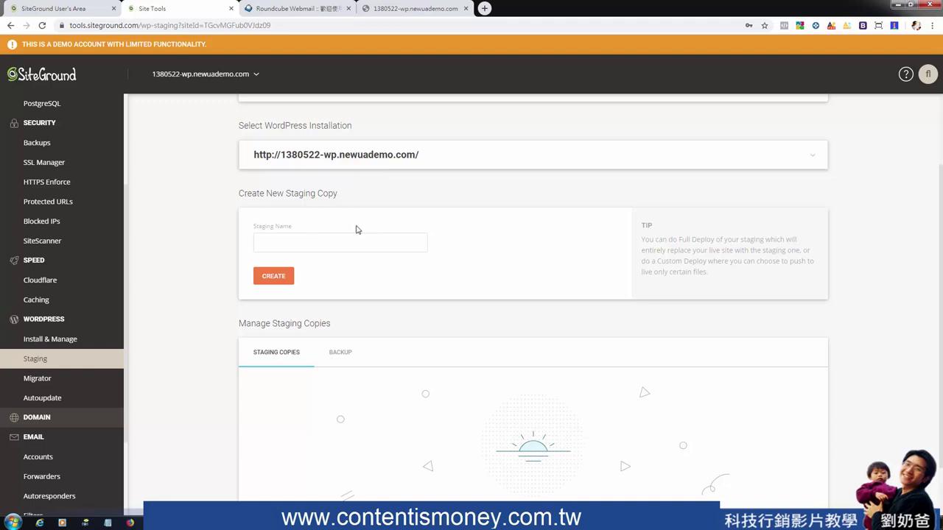
drag(351, 198, 237, 203)
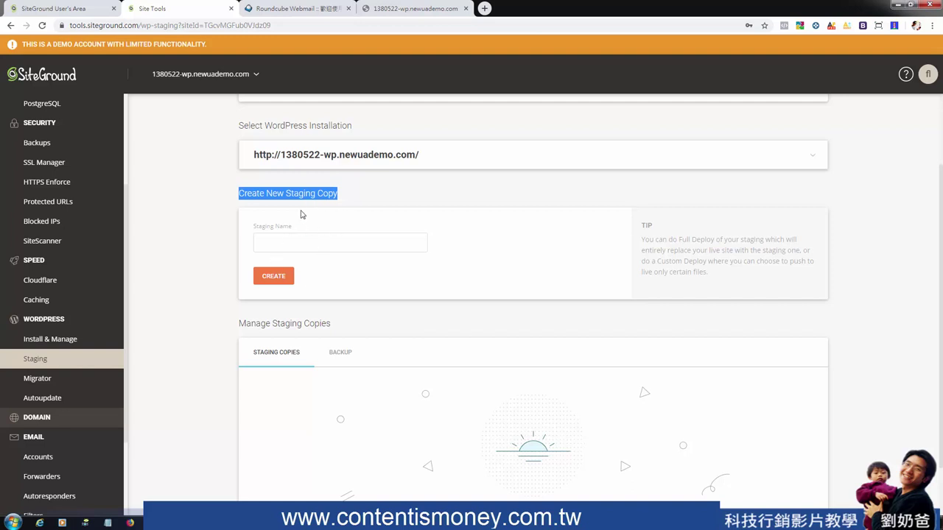
click(42, 398)
click(39, 380)
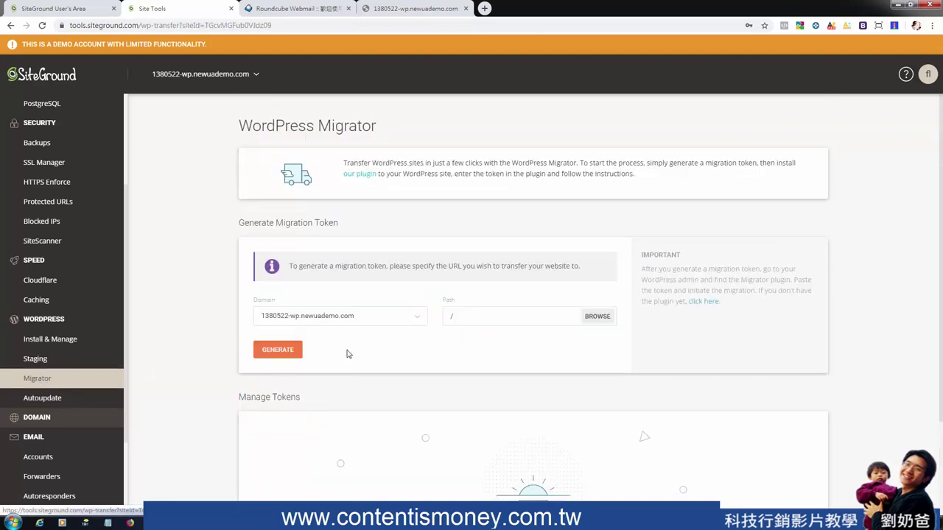
scroll(536, 337, down, 2)
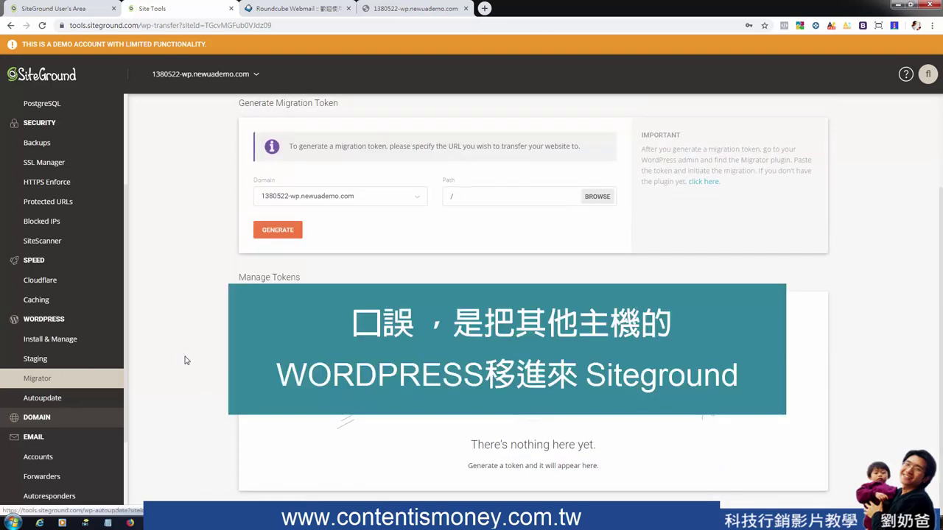
click(56, 397)
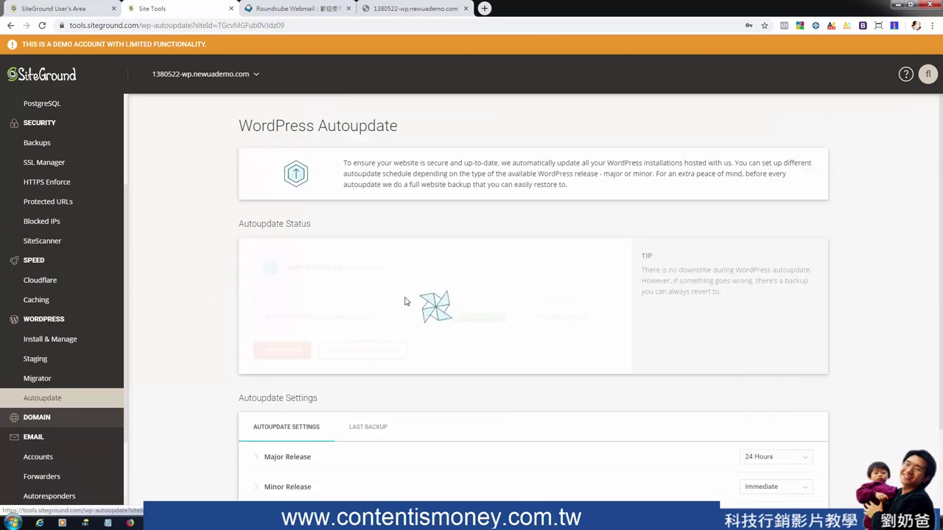
Review Autoupdate Status, the WordPress 5.2.4 availability notice and last backup, then Autoupdate Settings
drag(315, 225, 244, 223)
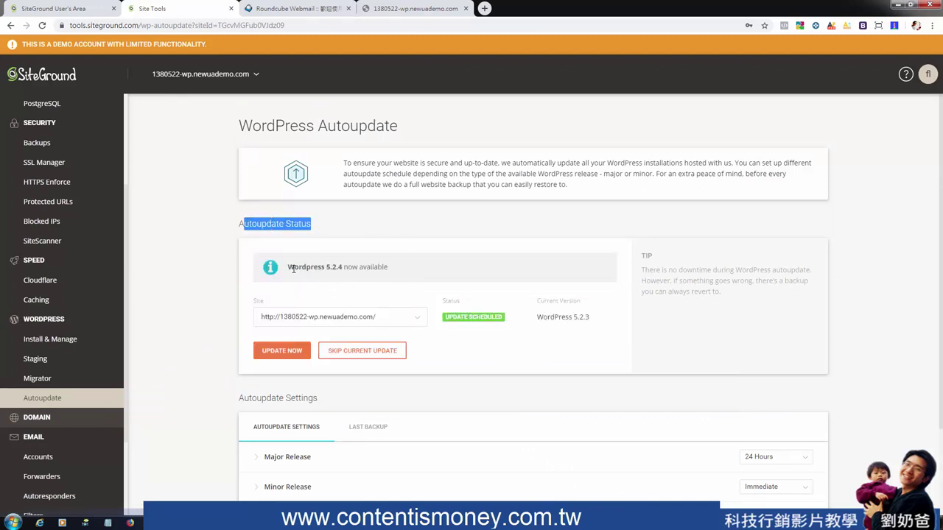
drag(327, 267, 393, 270)
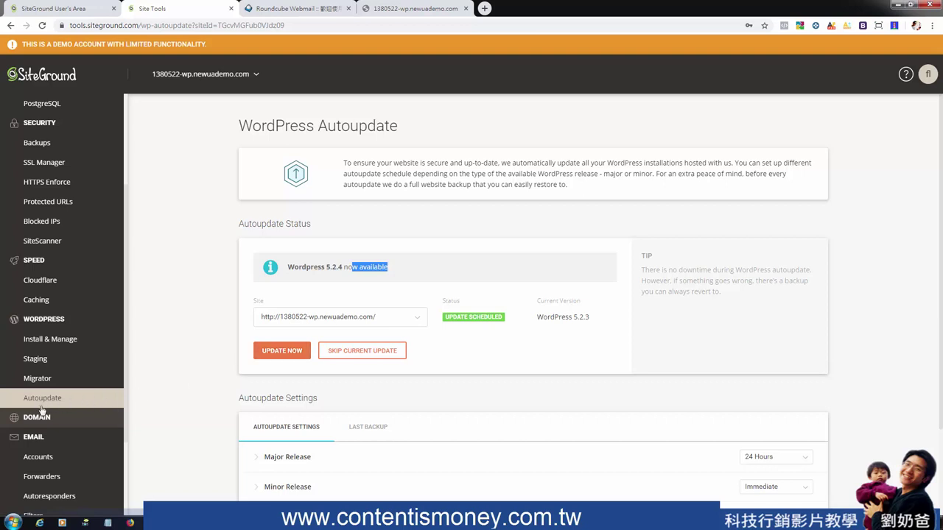
scroll(736, 302, down, 3)
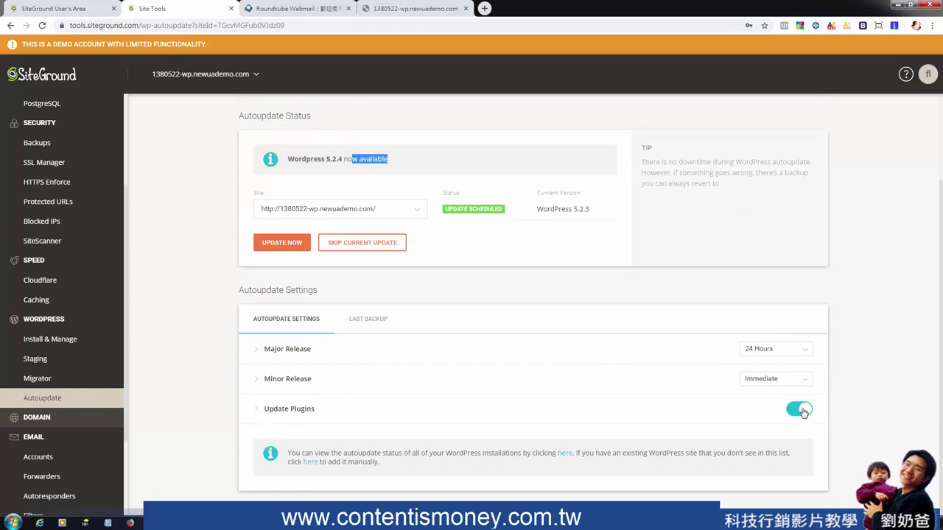
click(368, 318)
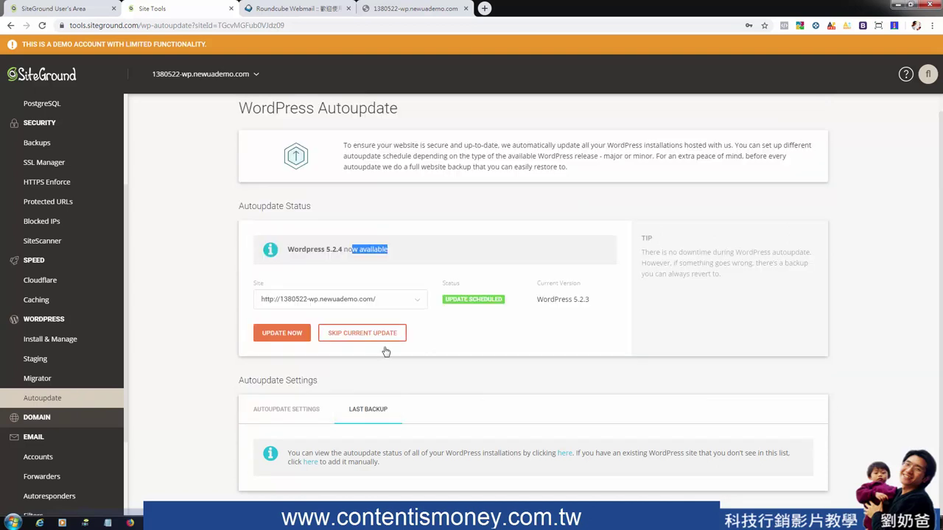
click(298, 409)
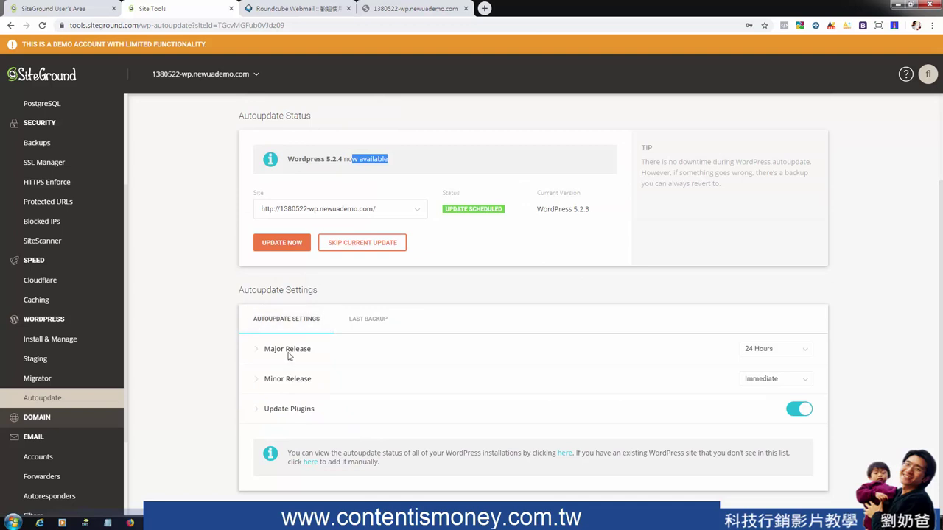
Change the Major Release autoupdate timing from 24 Hours to Immediate
click(258, 353)
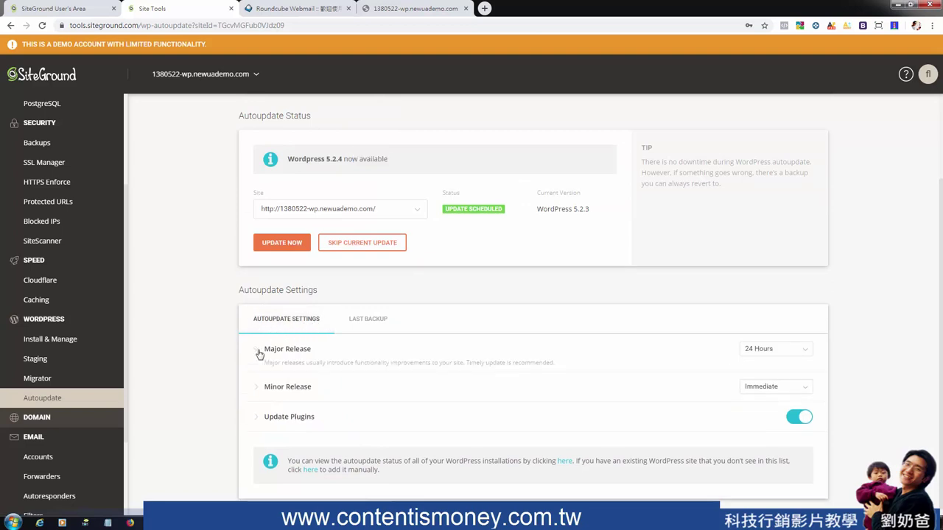
click(799, 353)
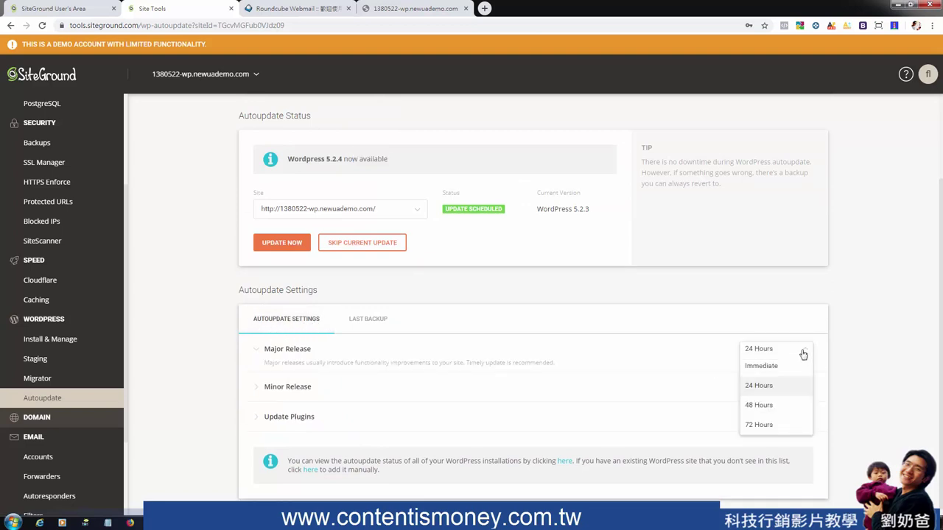
click(803, 355)
click(787, 356)
click(785, 367)
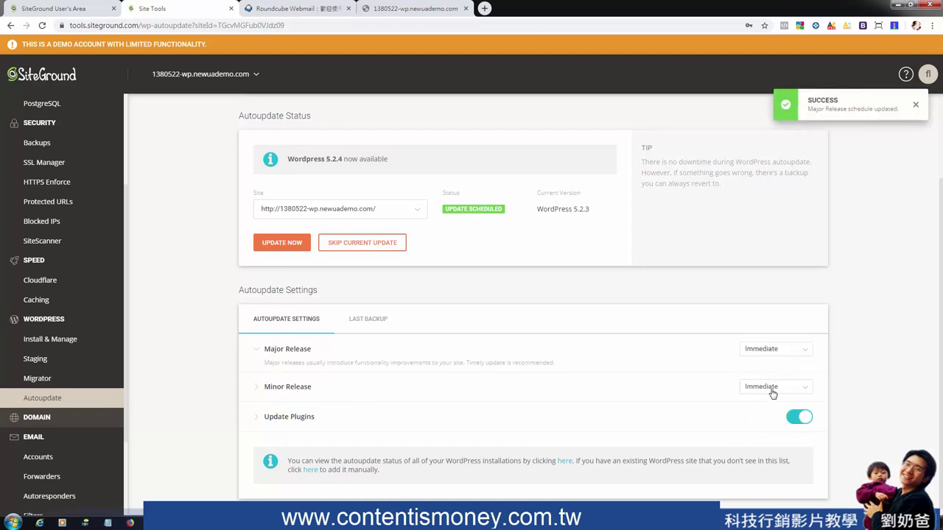
Expand Minor Release and compare the Major Release, Minor Release and Update Plugins settings
click(260, 391)
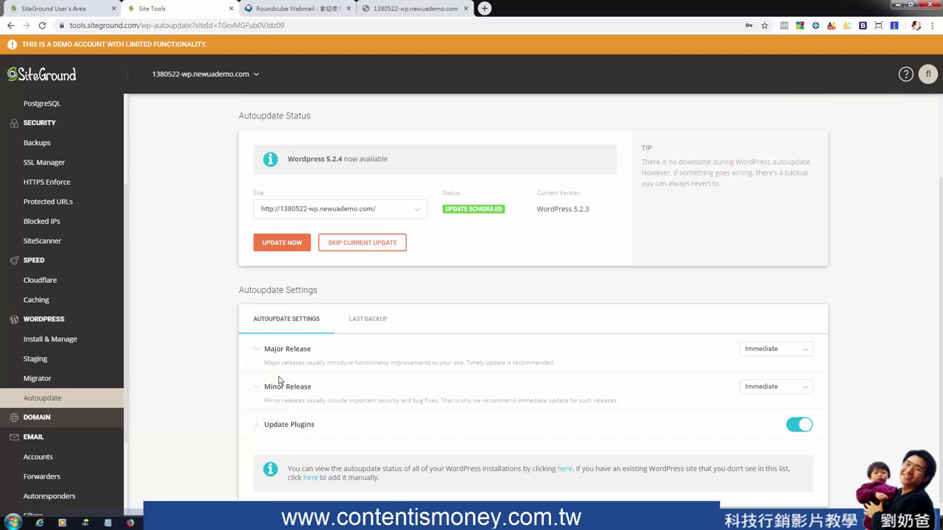
drag(265, 349, 312, 350)
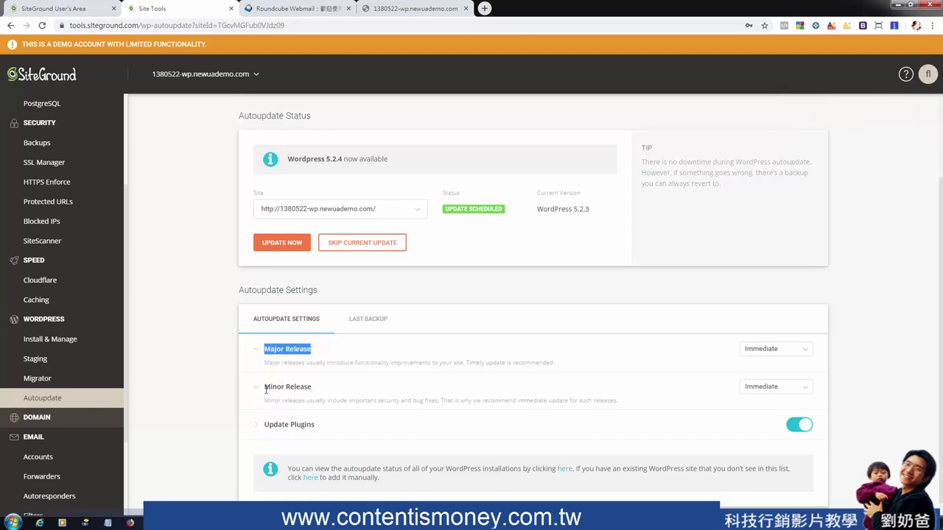
drag(266, 390, 312, 389)
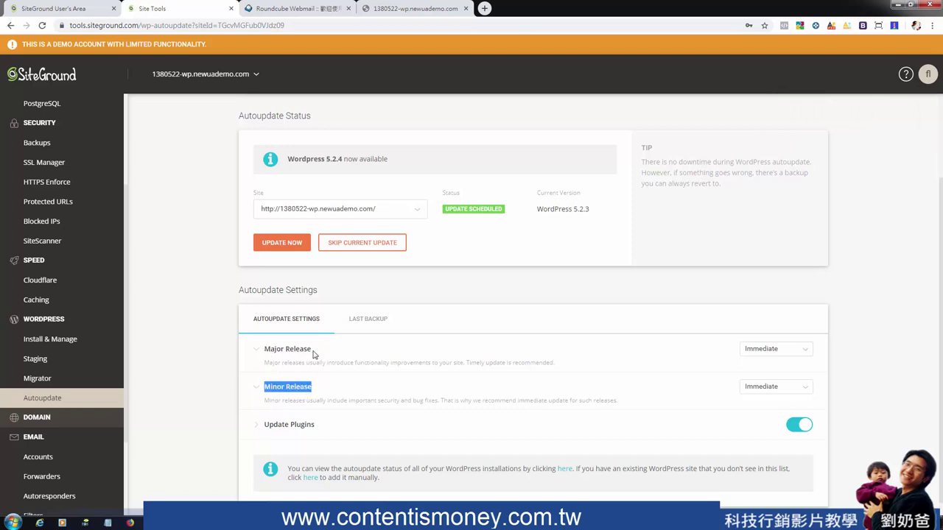
drag(311, 350, 274, 351)
drag(270, 388, 320, 394)
drag(319, 393, 263, 388)
drag(319, 351, 263, 352)
click(325, 357)
drag(319, 352, 264, 352)
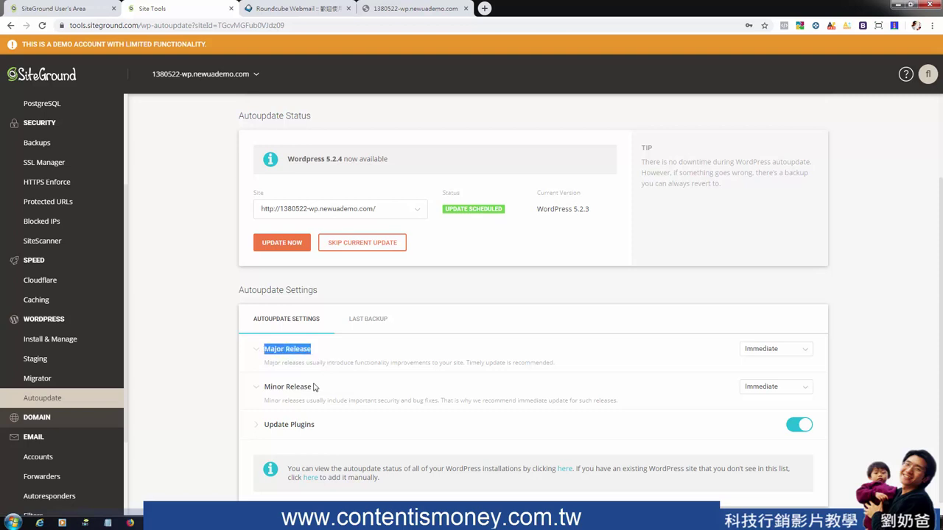
drag(315, 391, 264, 394)
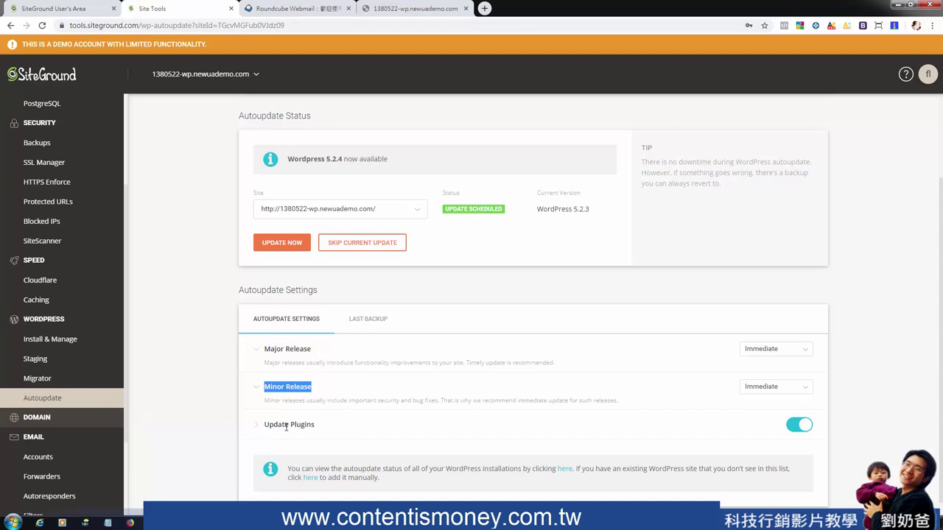
drag(315, 427, 262, 427)
drag(316, 396, 278, 386)
Go through Domain's Parked Domains page to the Subdomains page
click(38, 419)
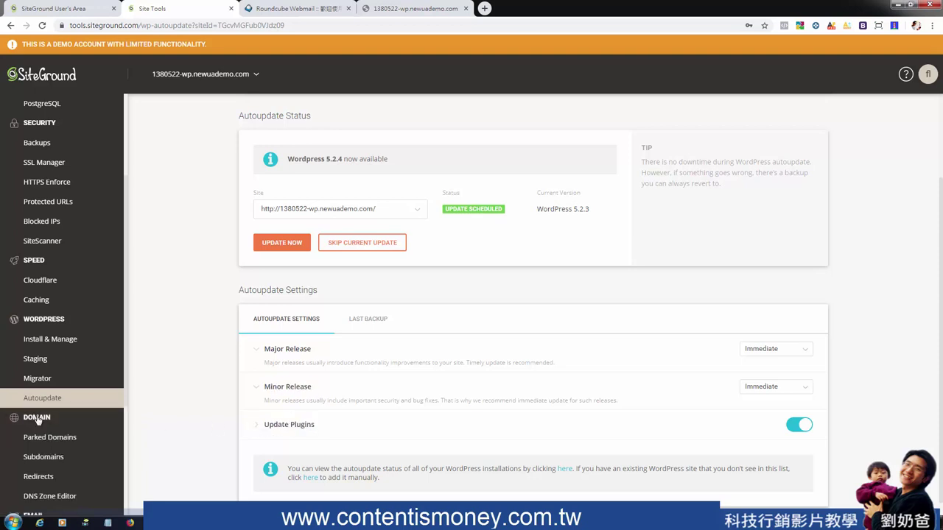
scroll(44, 397, down, 2)
click(47, 291)
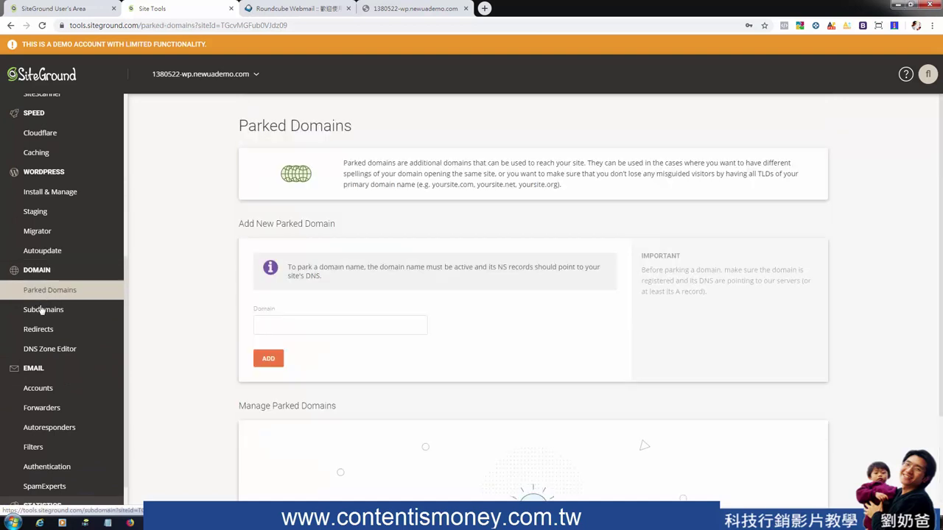
click(43, 311)
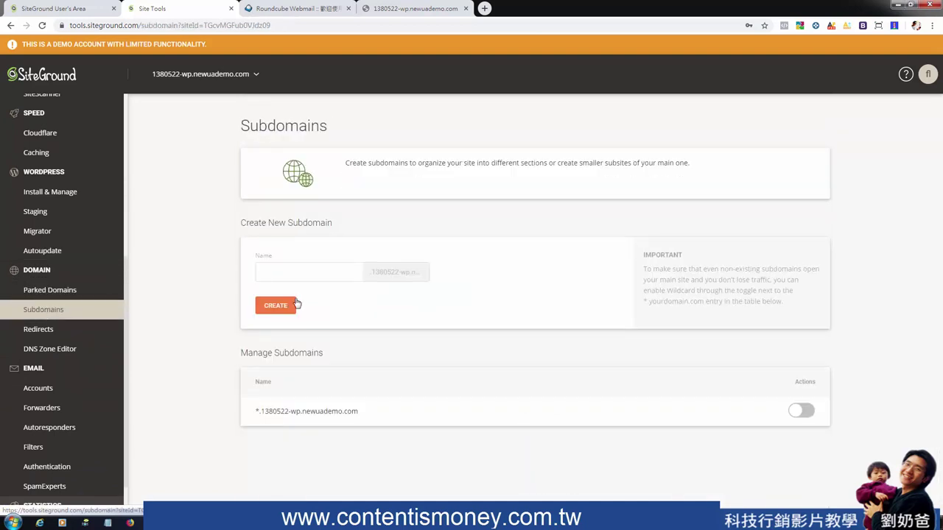
Try www and shop as subdomain names, settling on blog in the Name field
click(317, 272)
text(www)
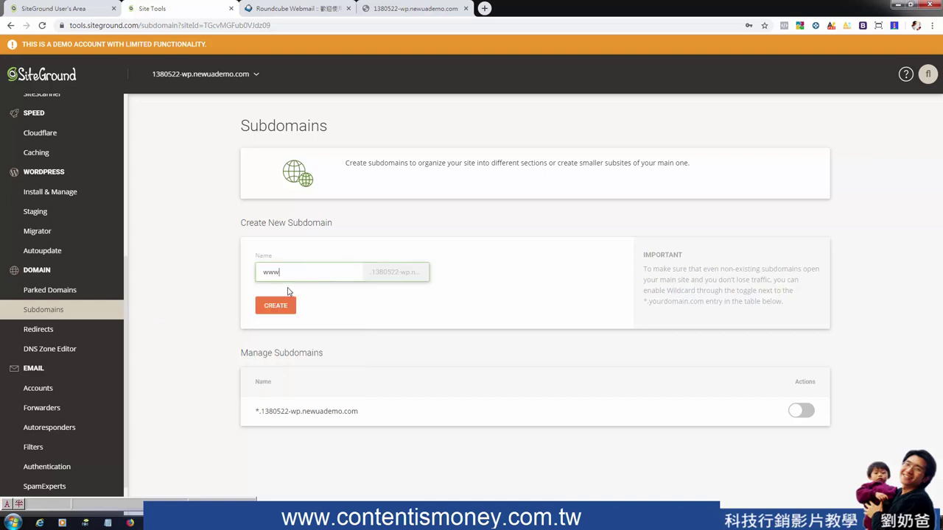
drag(292, 277, 251, 279)
text(s)
key(ctrl+z)
key(ctrl+z)
text(shop)
drag(285, 276, 230, 280)
text(bl)
drag(275, 273, 249, 274)
click(285, 275)
drag(298, 274, 248, 274)
click(42, 335)
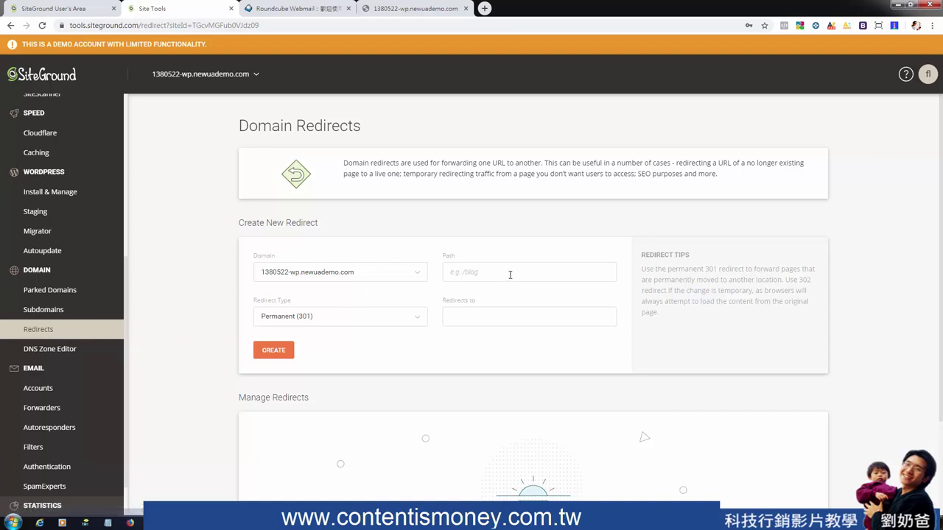
Keep the redirect type Permanent (301) and enter /blog as the Path
click(468, 320)
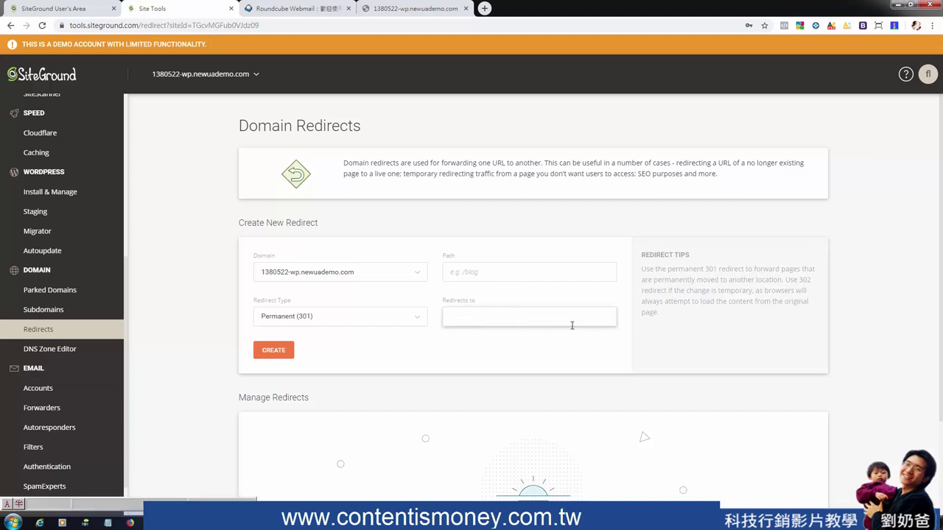
click(381, 320)
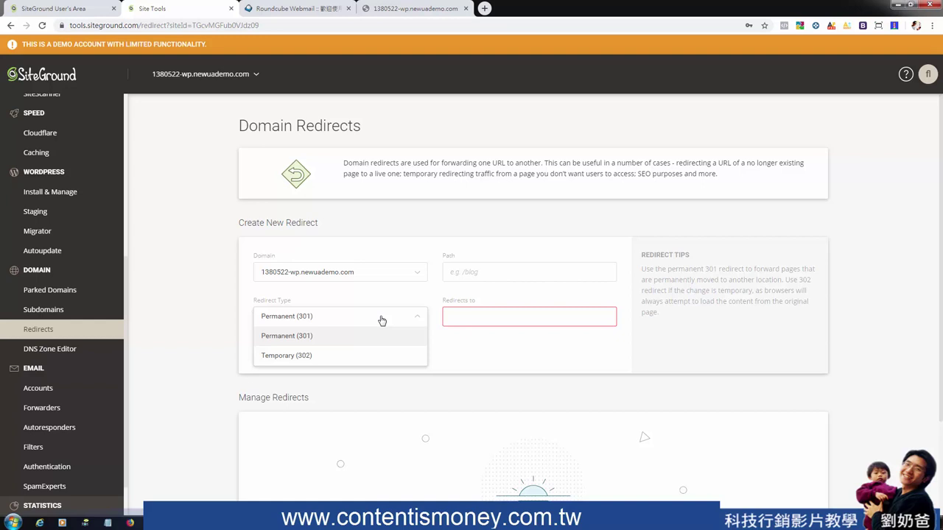
click(417, 319)
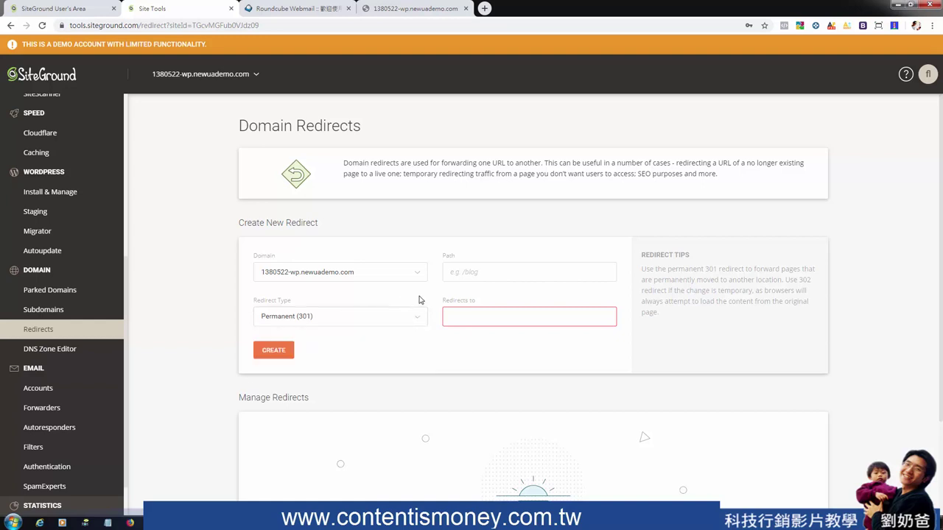
click(480, 274)
text(/blog)
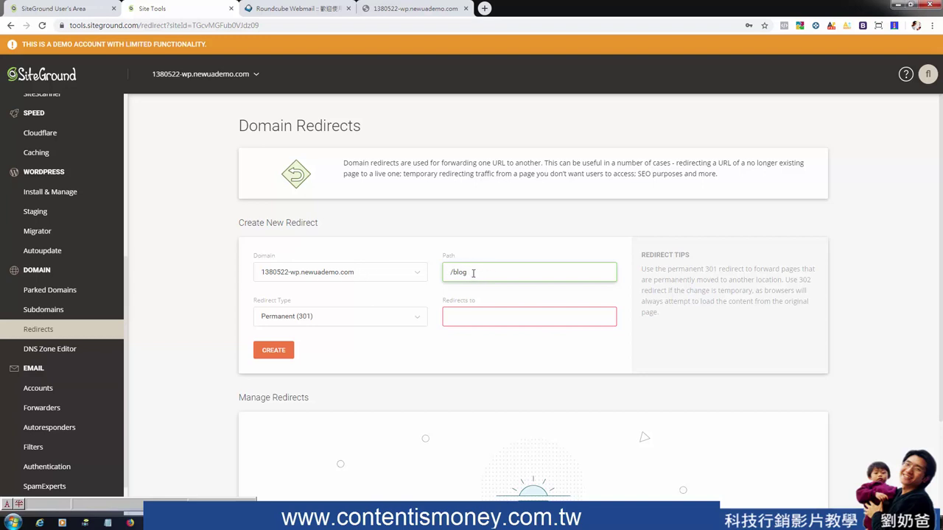
drag(467, 273, 452, 272)
click(339, 321)
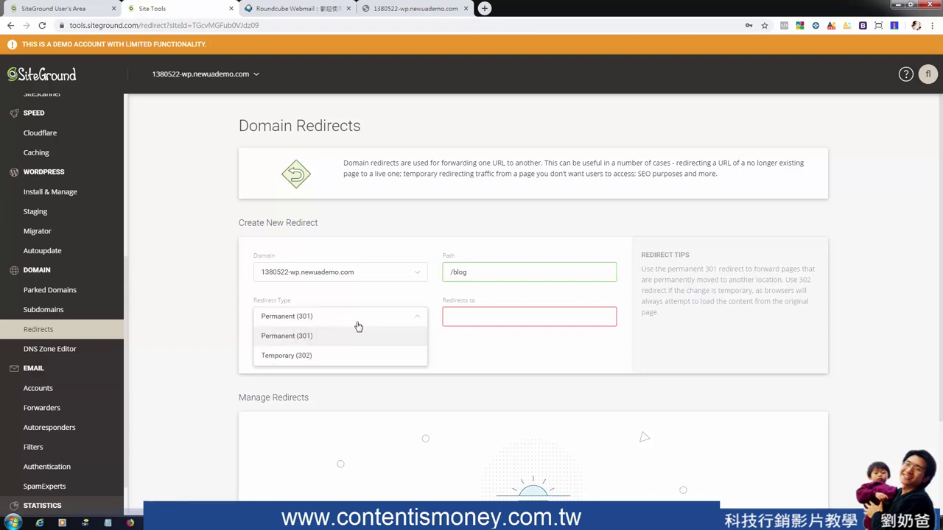
click(482, 317)
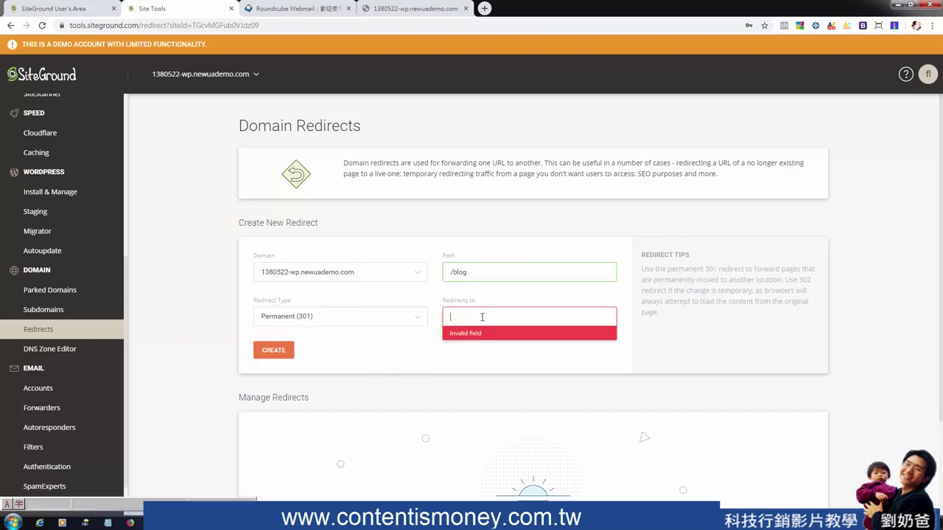
text(/blog2)
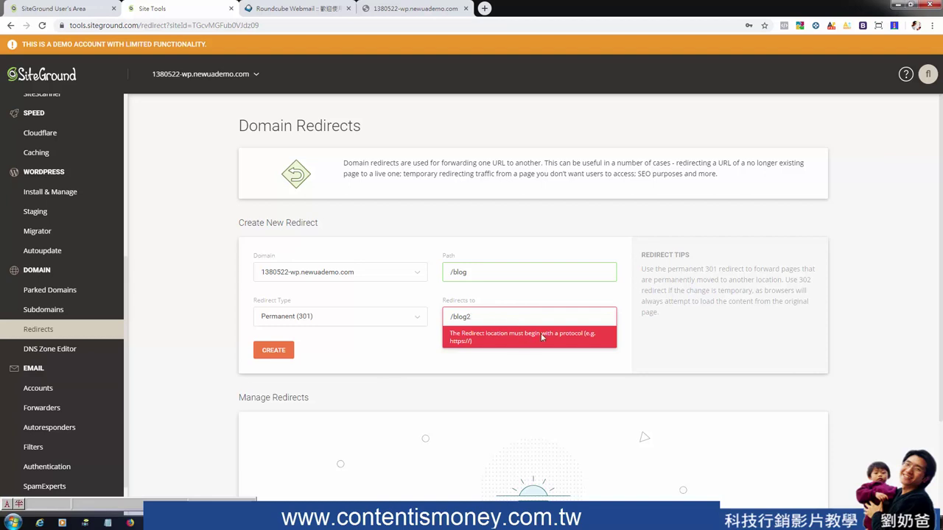
drag(486, 318, 443, 320)
text(h)
text(ttps://www.infobox.com.tw)
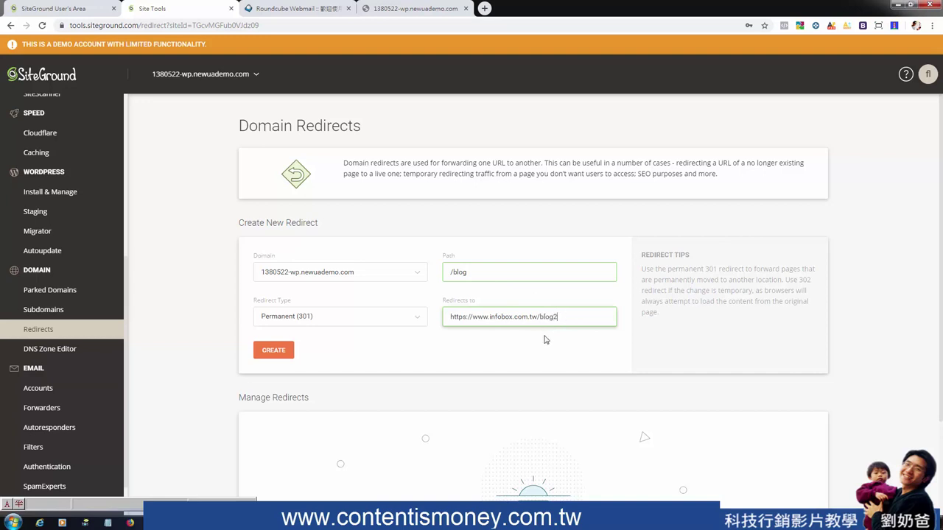
drag(536, 318, 435, 321)
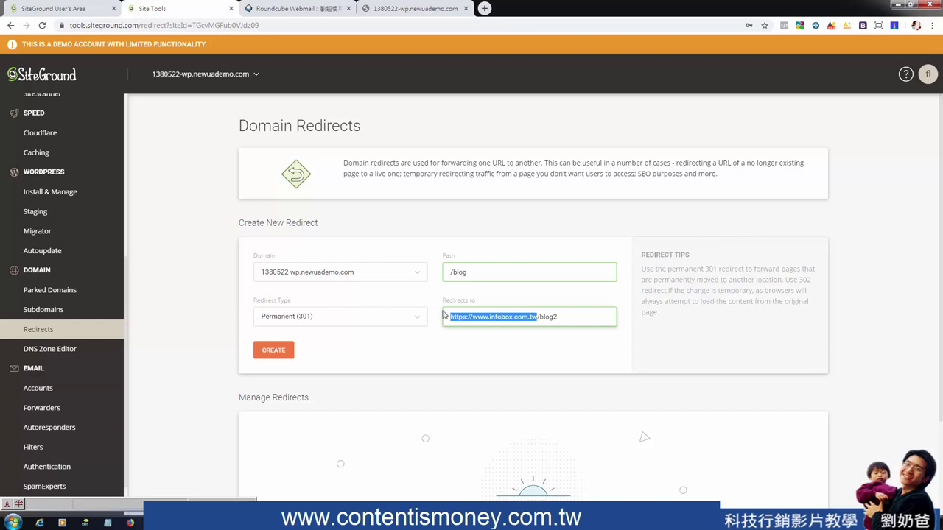
Create the /blog 301 redirect and verify its source and destination in Manage Redirects
click(273, 351)
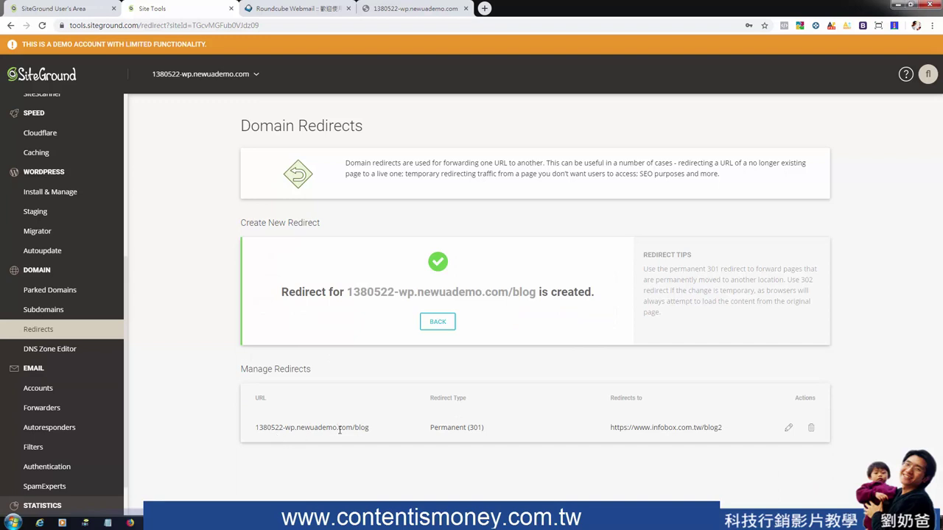
drag(381, 438, 252, 432)
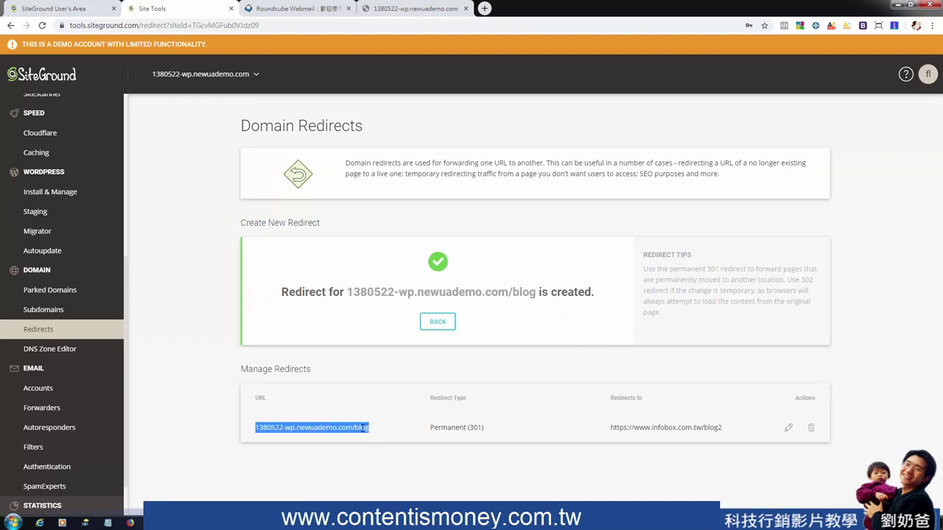
drag(608, 428, 730, 425)
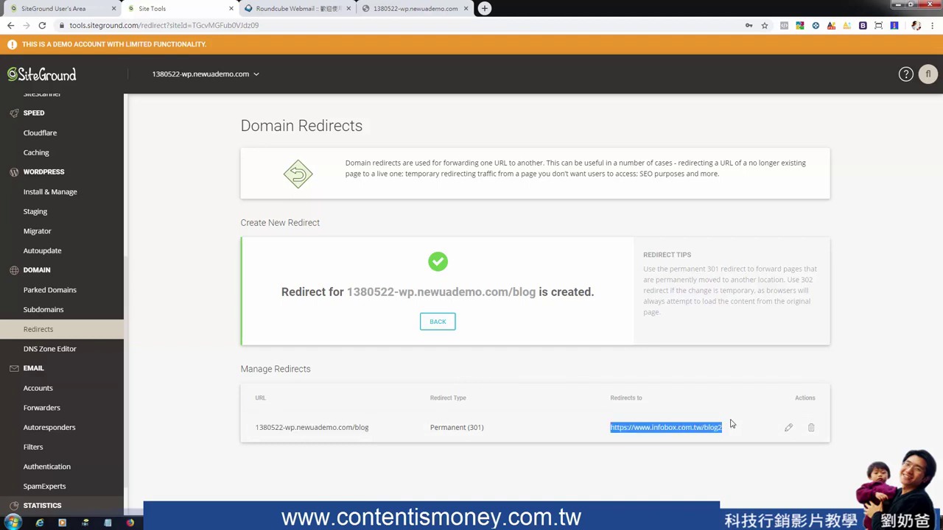
click(79, 350)
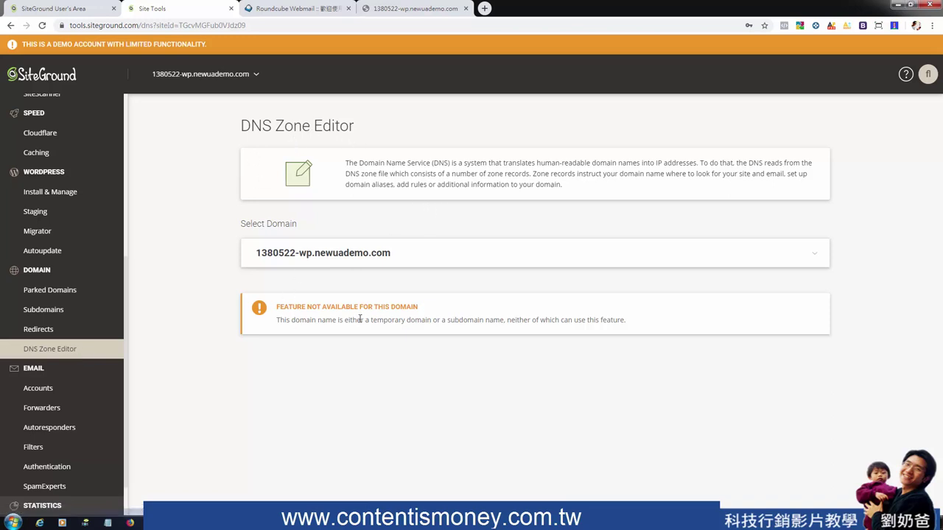
drag(423, 310, 281, 310)
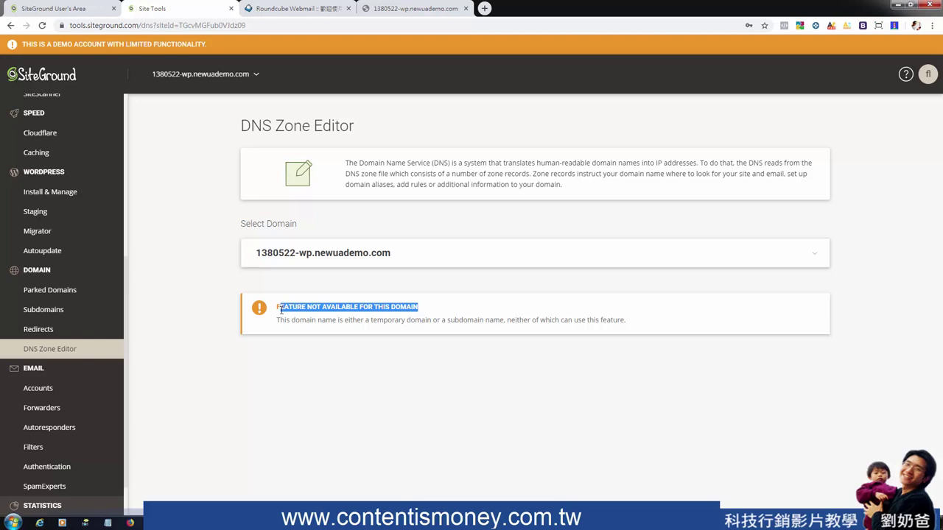
click(278, 309)
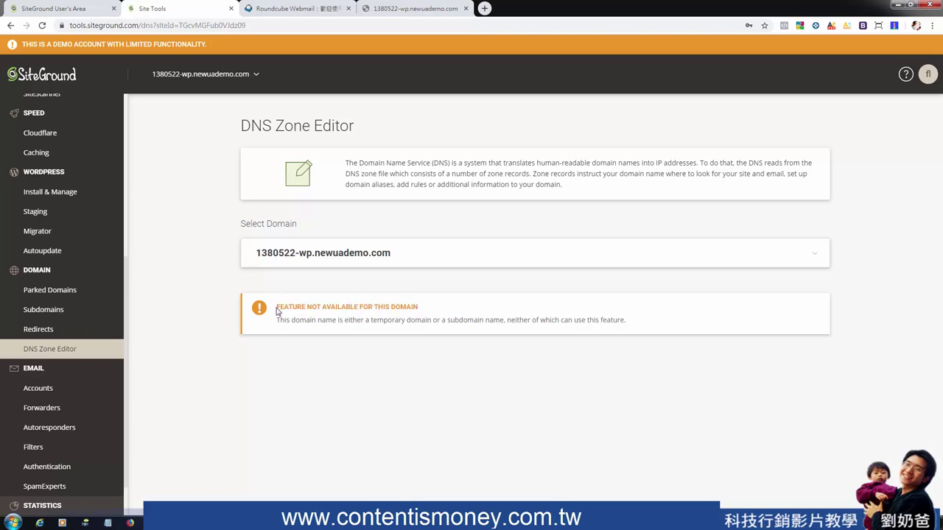
drag(278, 307, 423, 310)
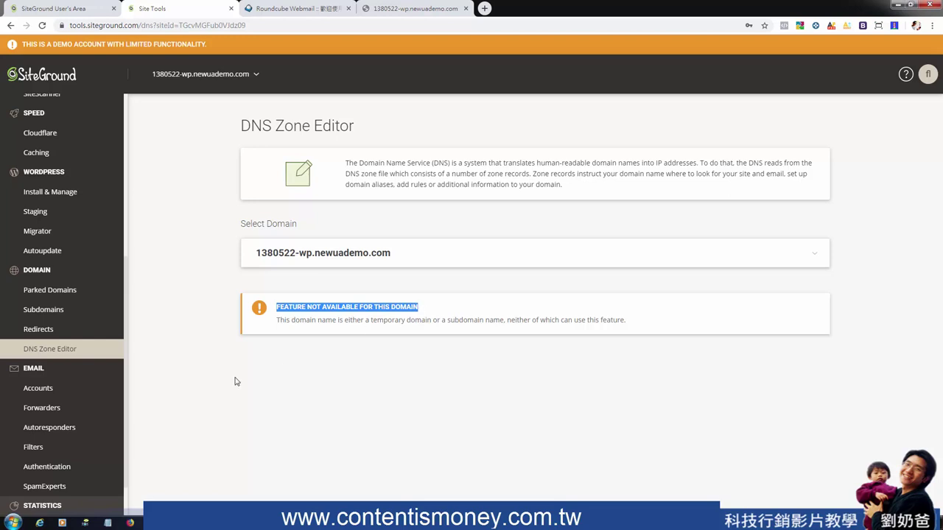
Move from the Email Accounts page to the Email Forwarders page
click(42, 391)
scroll(43, 387, down, 1)
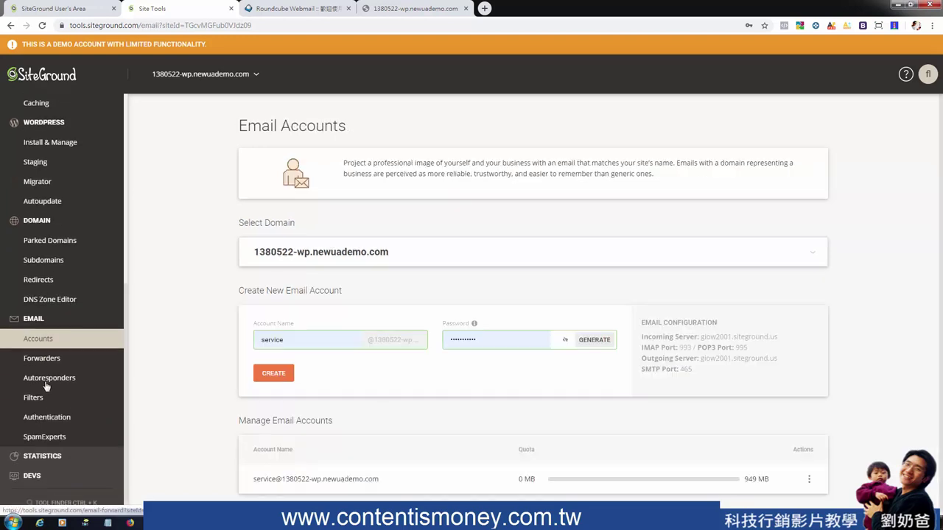
click(49, 361)
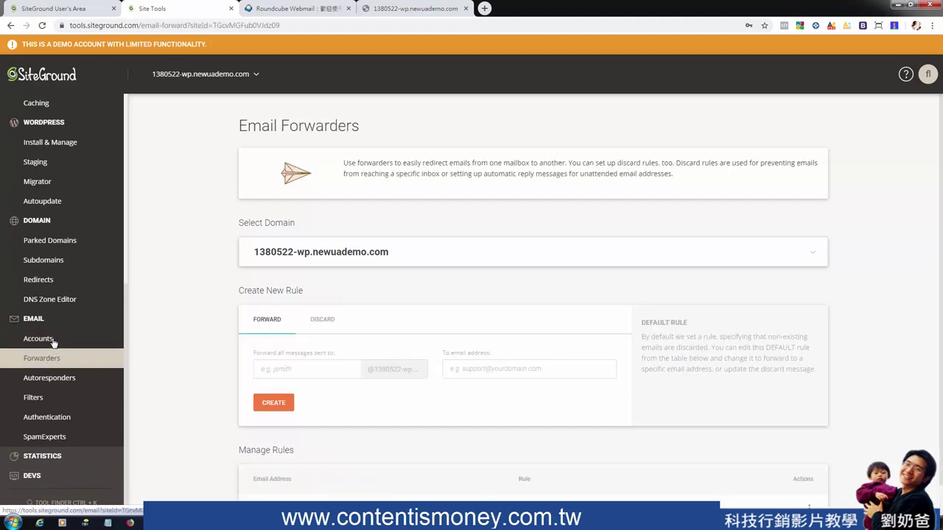
click(53, 341)
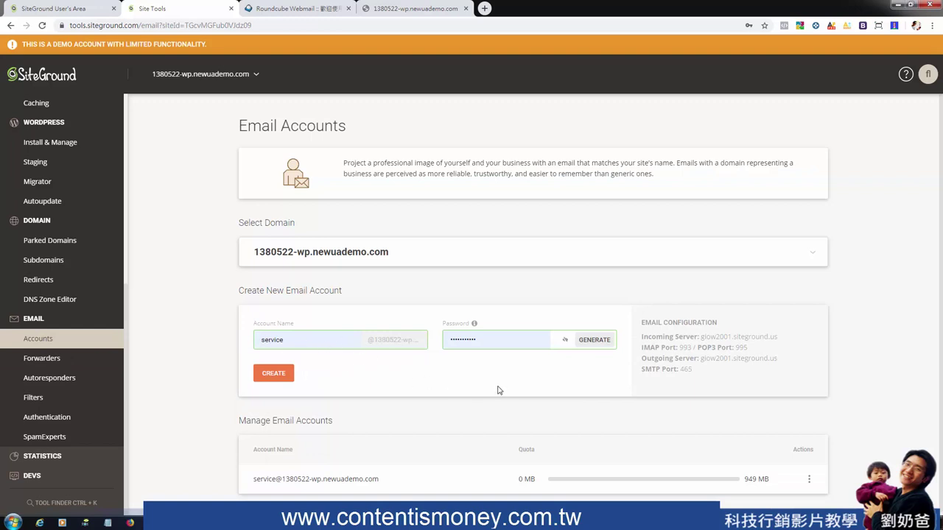
click(46, 361)
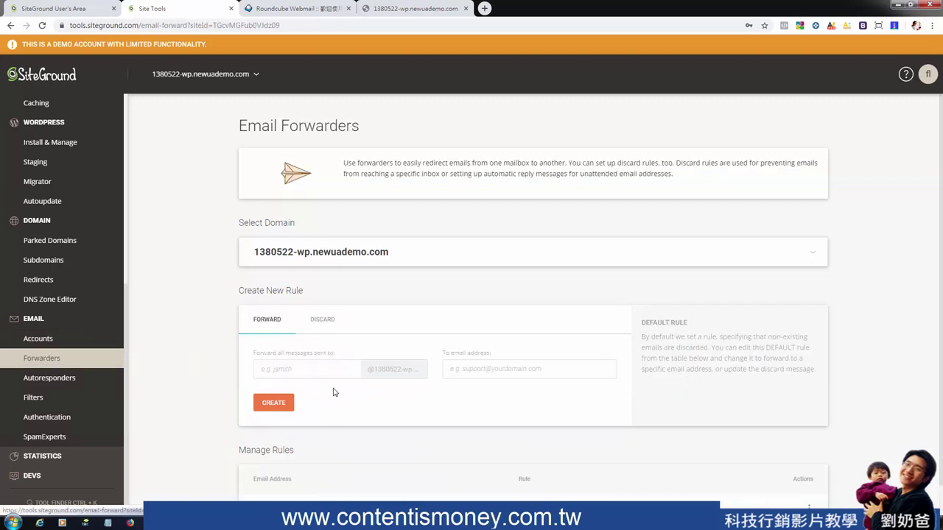
Create a forwarder from the service mailbox to an external Gmail address and check it
click(350, 369)
text(service)
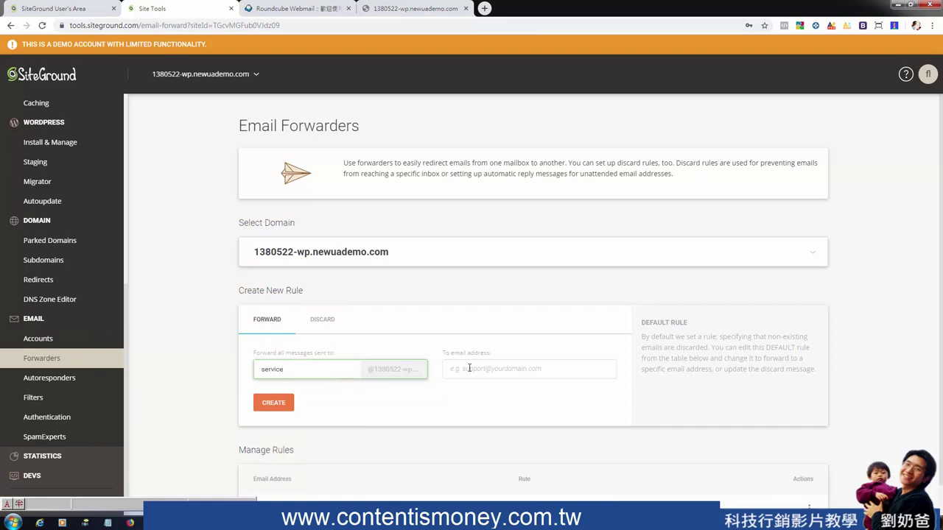
click(470, 368)
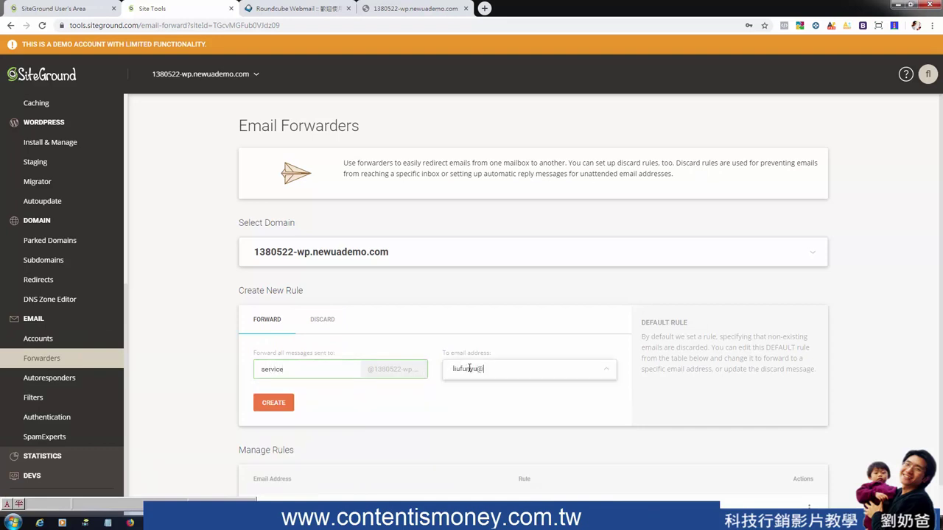
click(272, 402)
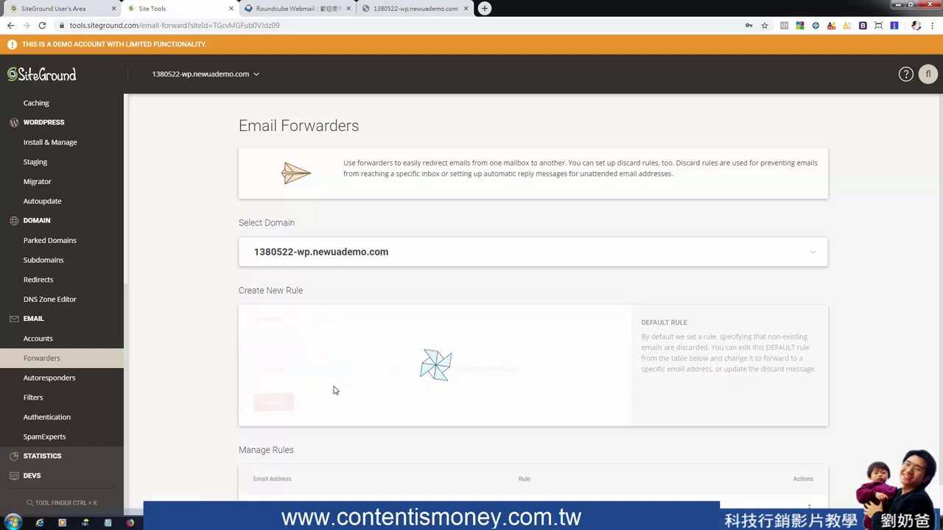
scroll(567, 336, down, 1)
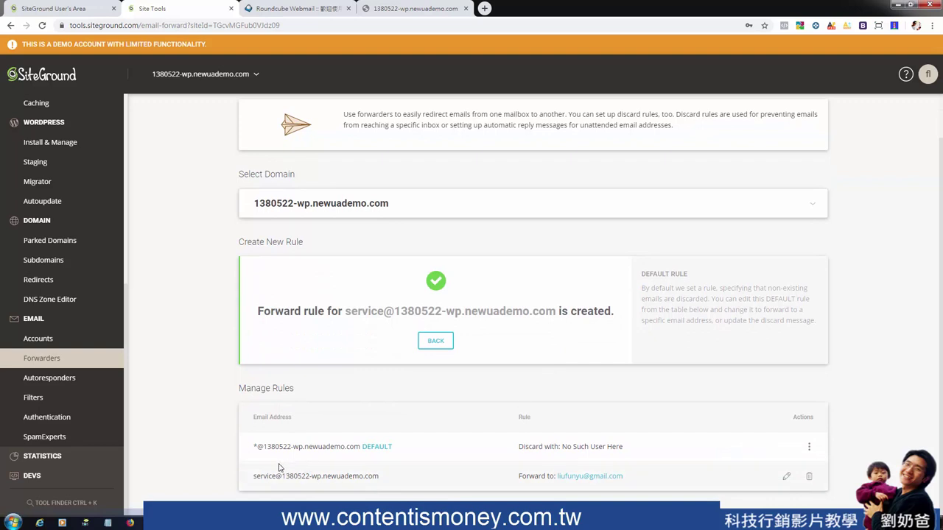
drag(264, 480, 456, 488)
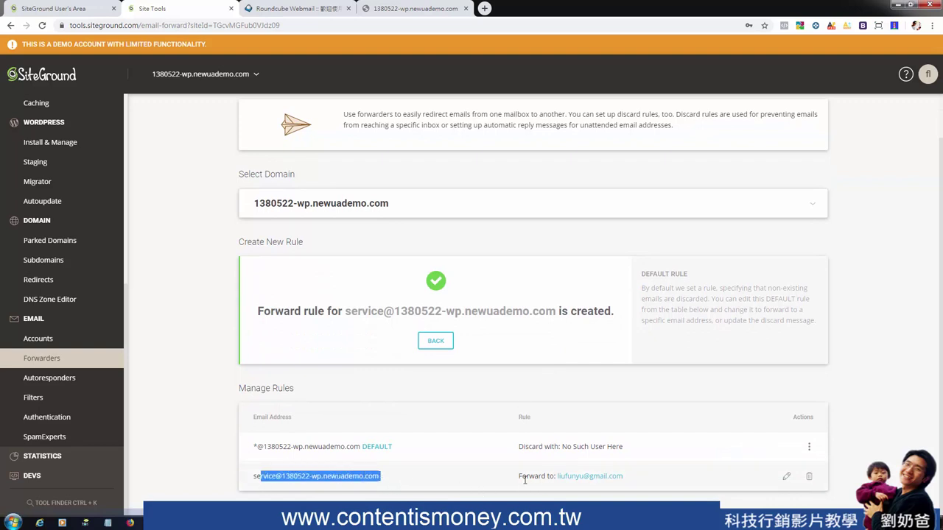
click(331, 477)
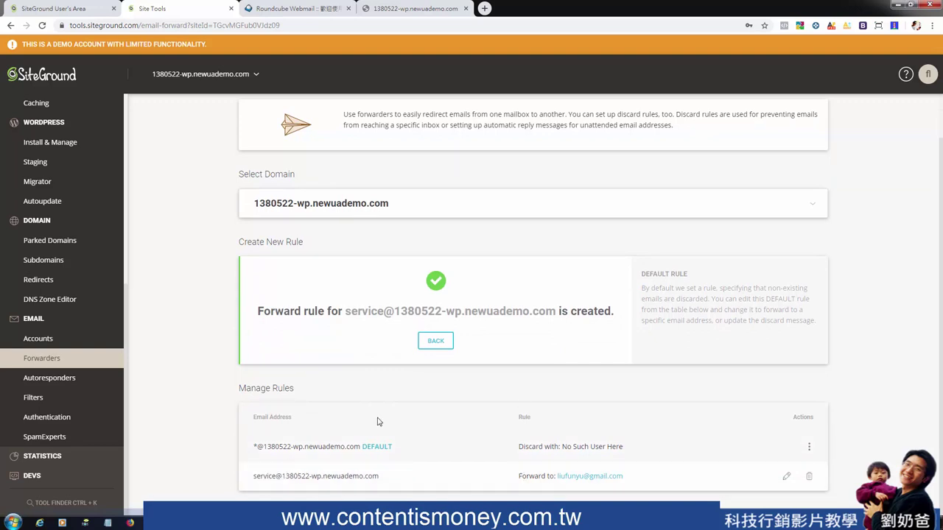
click(50, 380)
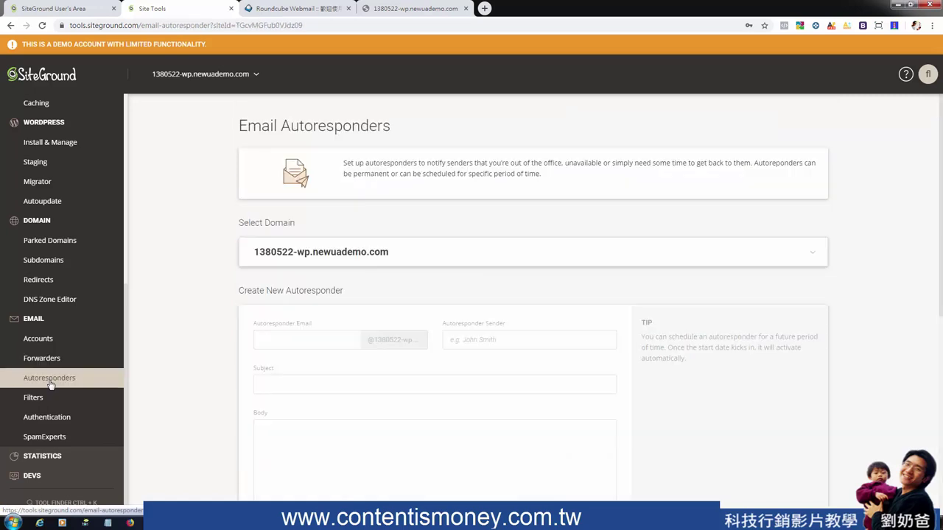
Leave the autoresponder's Email, Sender, Subject and Body fields empty and go to Email Filters
click(324, 342)
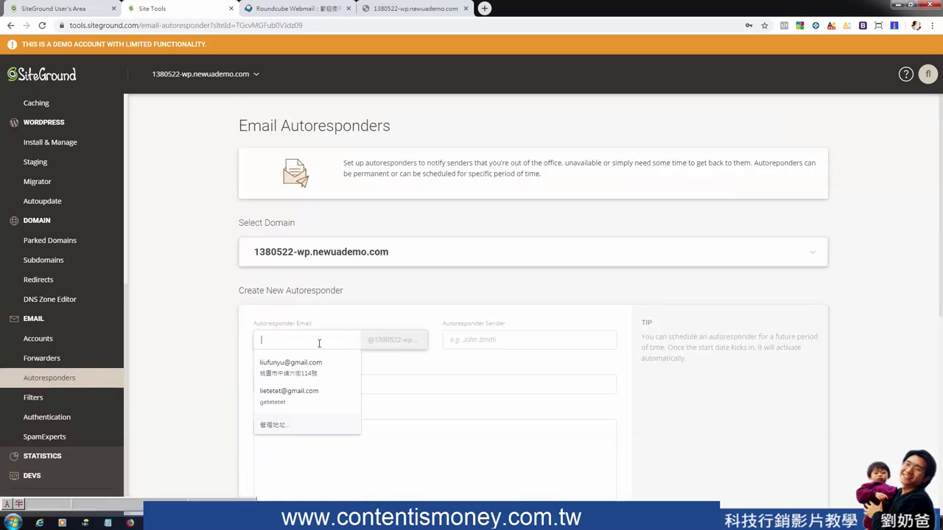
click(492, 340)
click(320, 385)
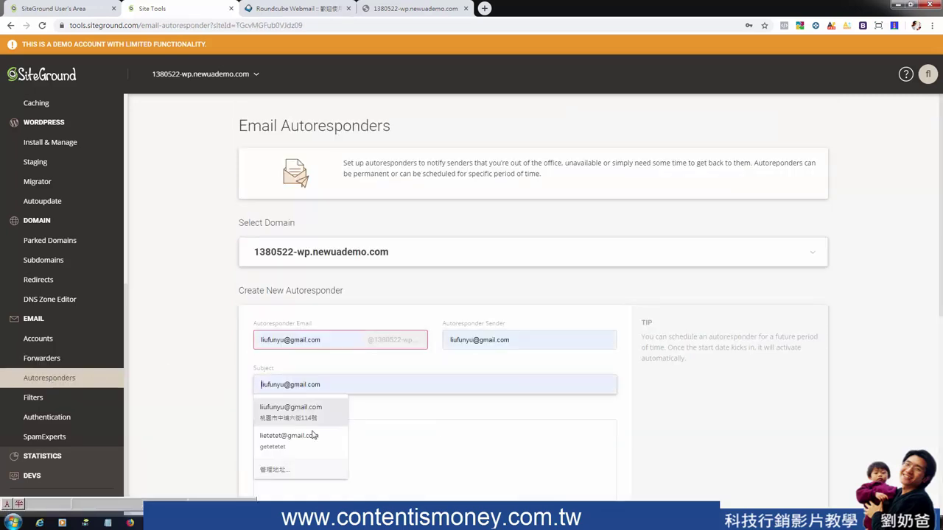
click(378, 449)
scroll(381, 364, down, 3)
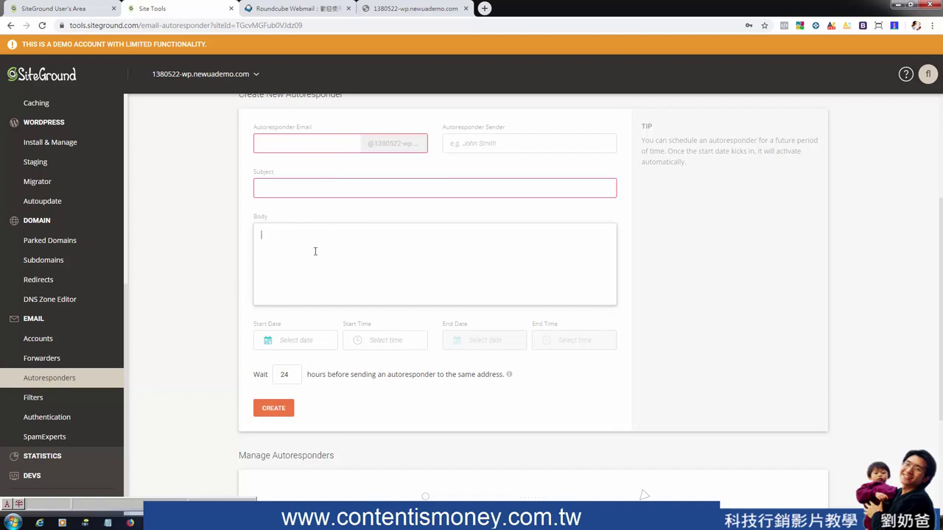
click(37, 398)
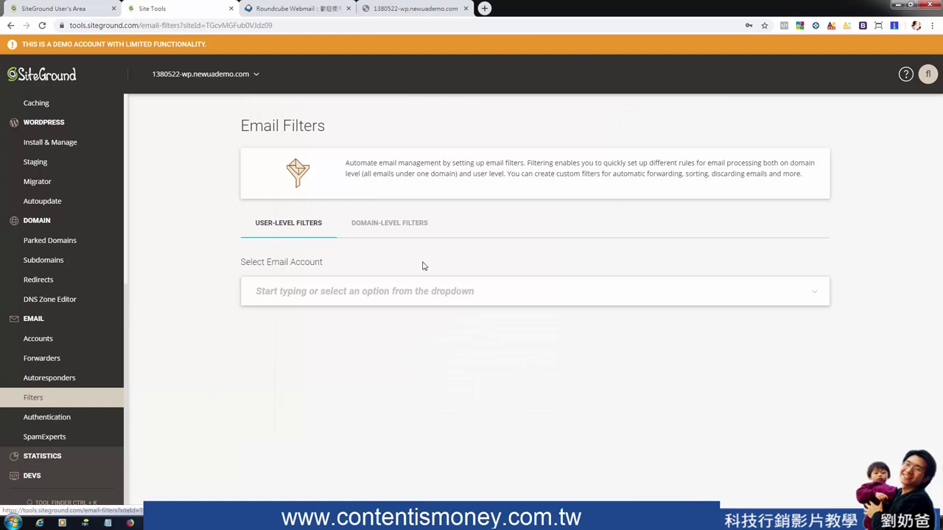
Review the Email Authentication and SpamExperts pages, then open Traffic statistics
drag(243, 125, 381, 140)
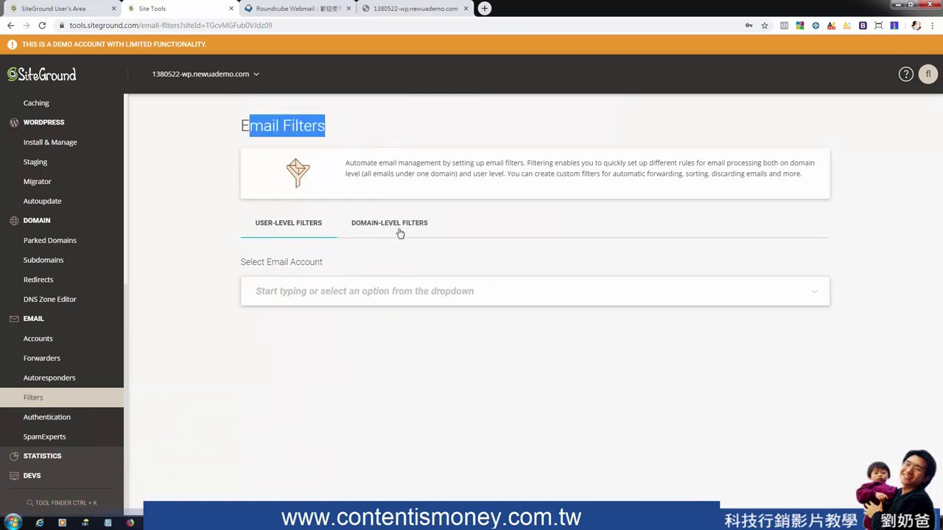
click(47, 418)
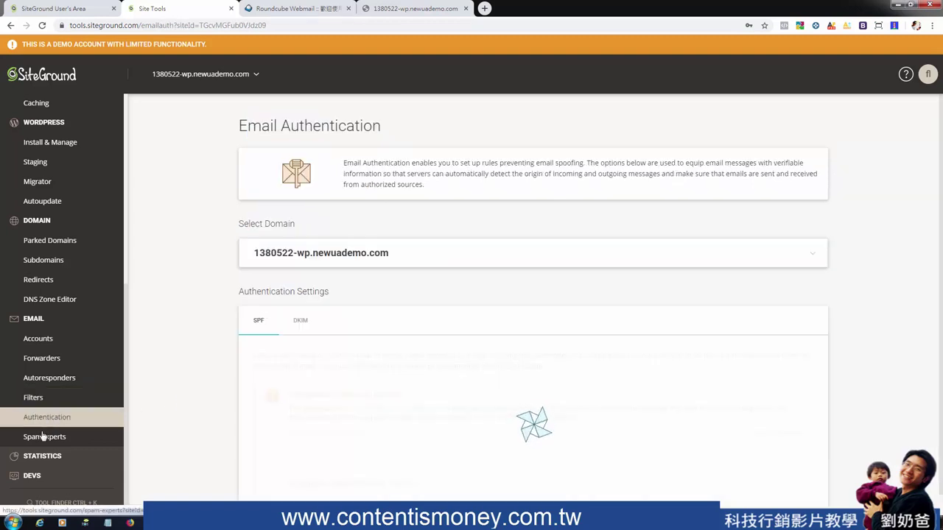
click(48, 440)
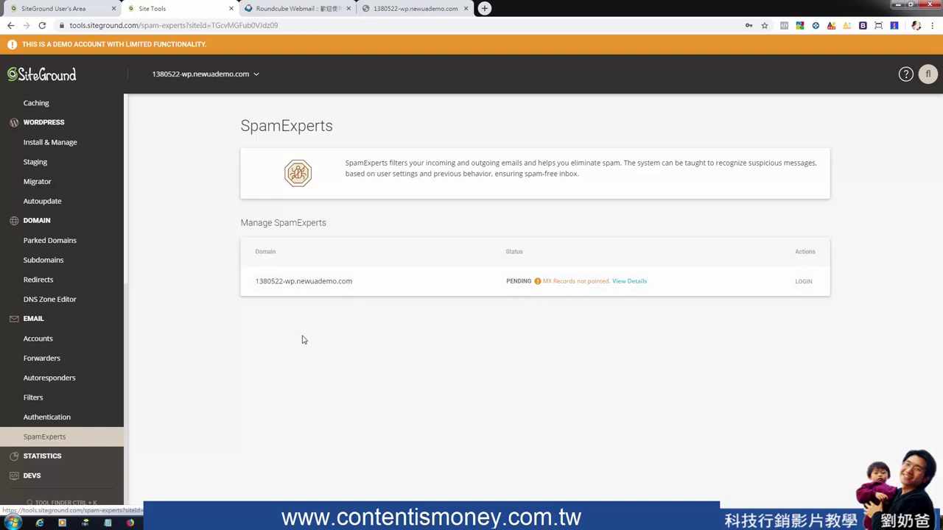
drag(266, 223, 374, 229)
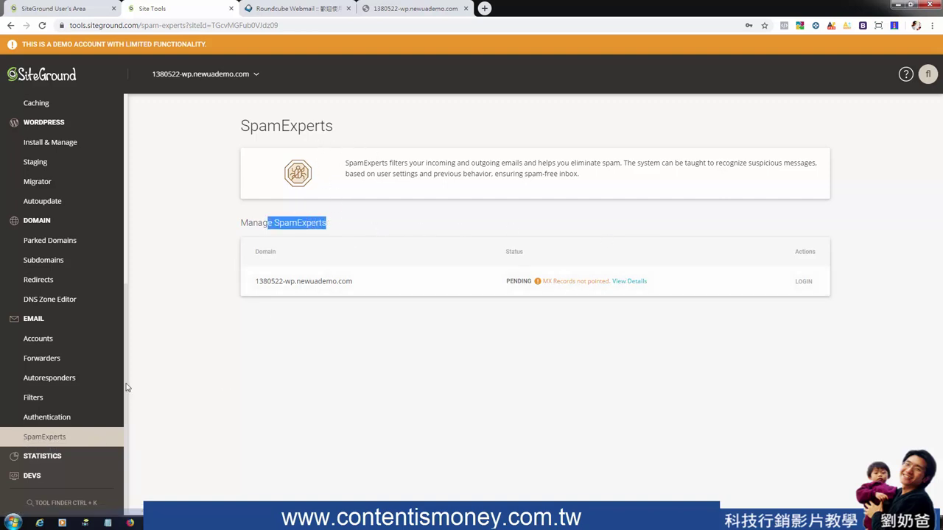
click(44, 456)
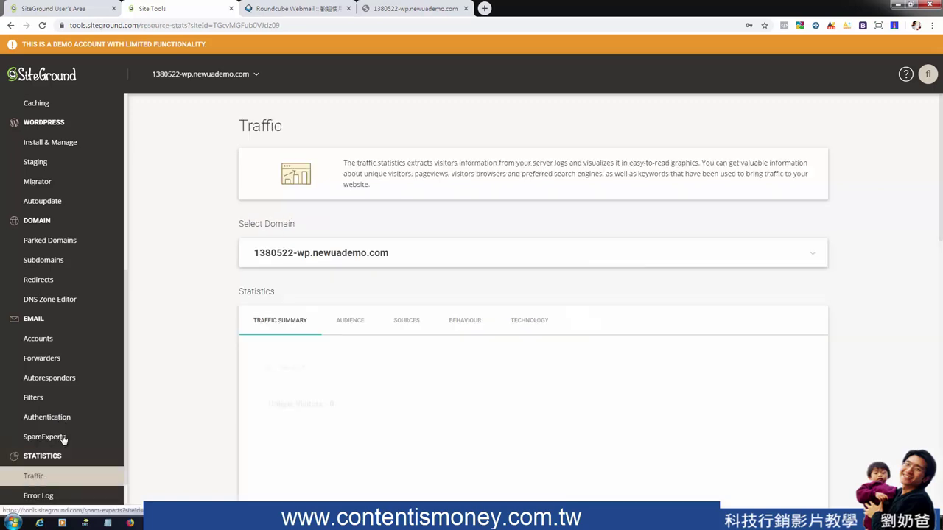
View the Traffic page's Audience and Sources statistics
scroll(63, 438, down, 1)
click(368, 321)
click(416, 320)
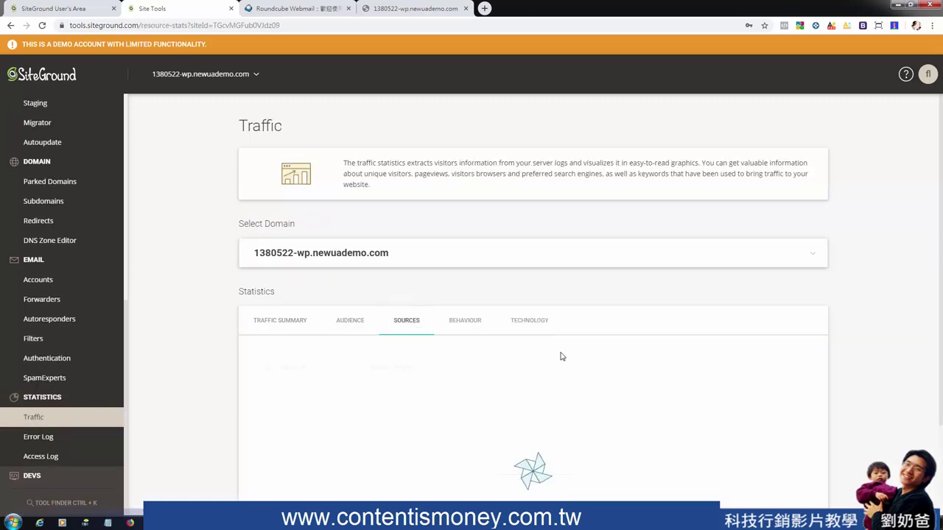
Check the Error Log, then scroll through the empty Access Logs
click(110, 438)
scroll(457, 413, down, 1)
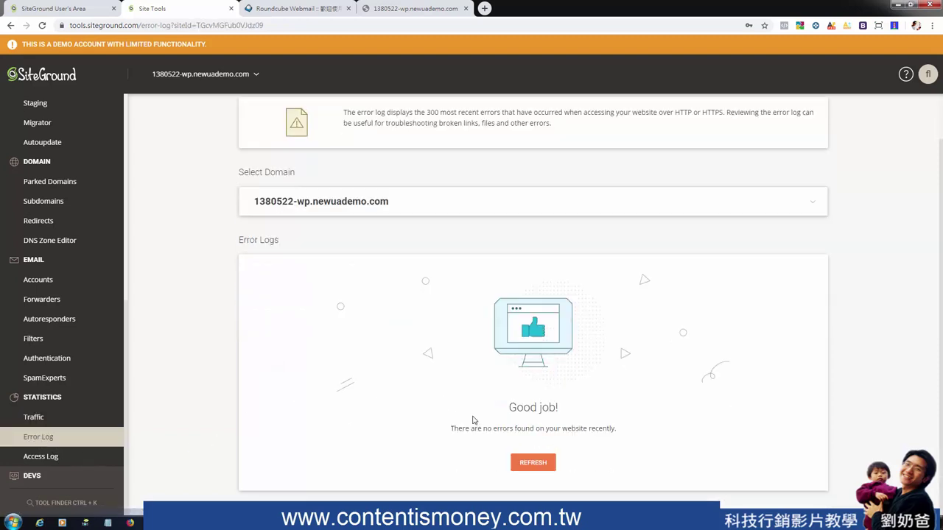
click(38, 457)
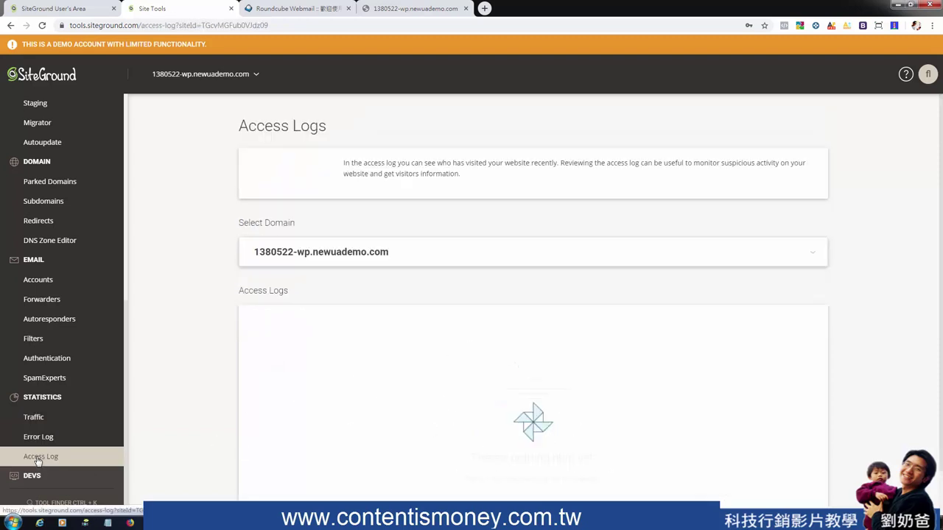
scroll(472, 338, down, 1)
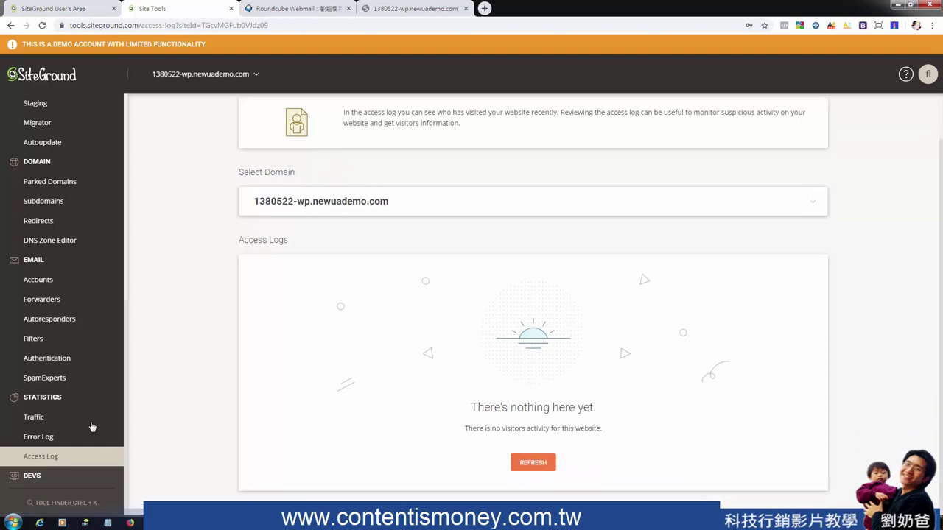
scroll(61, 463, down, 2)
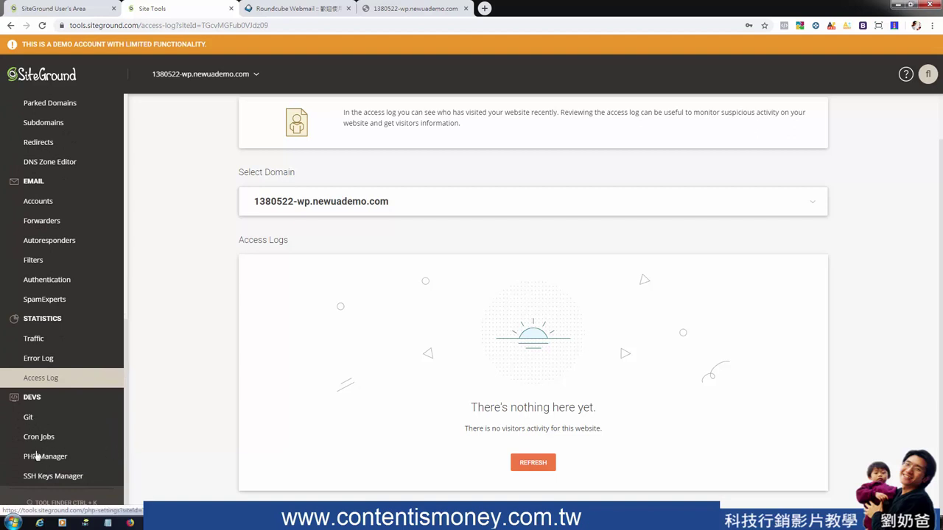
Pass through Git and the empty Cron Jobs page, then open PHP Manager
click(29, 418)
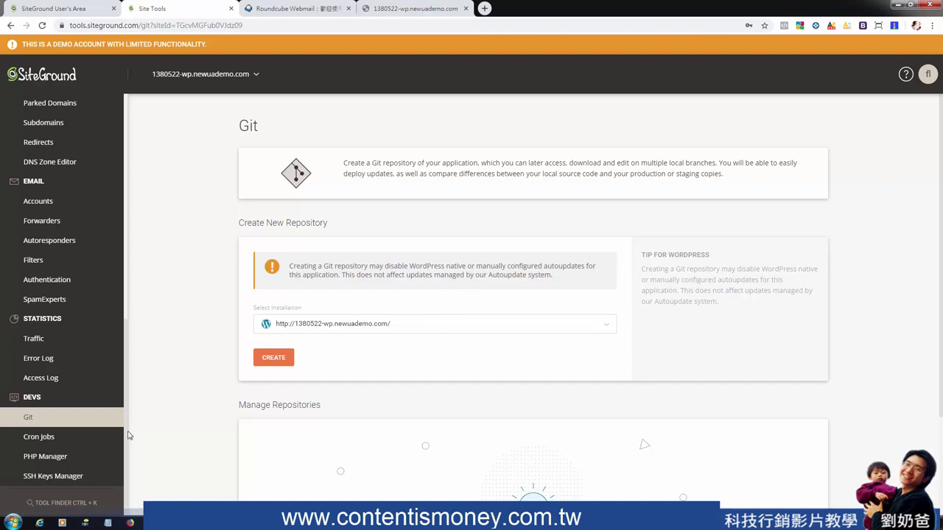
click(43, 439)
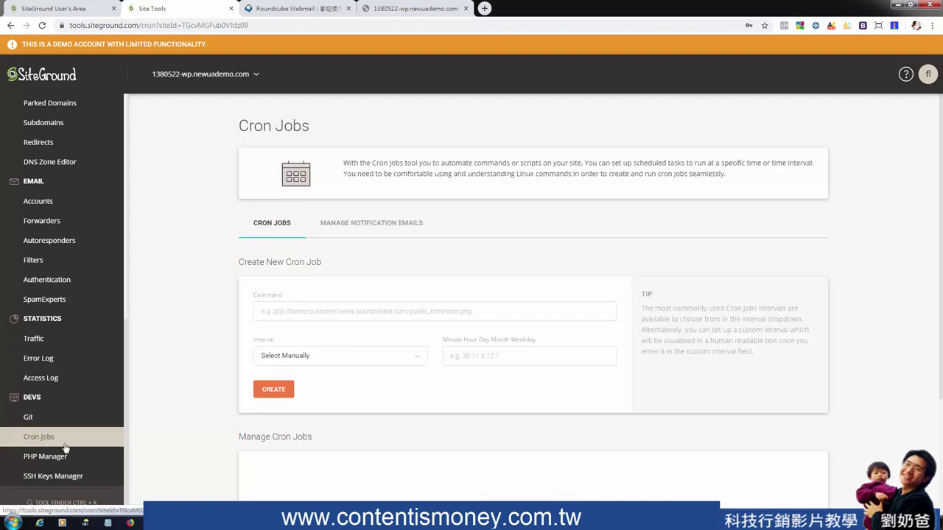
click(458, 311)
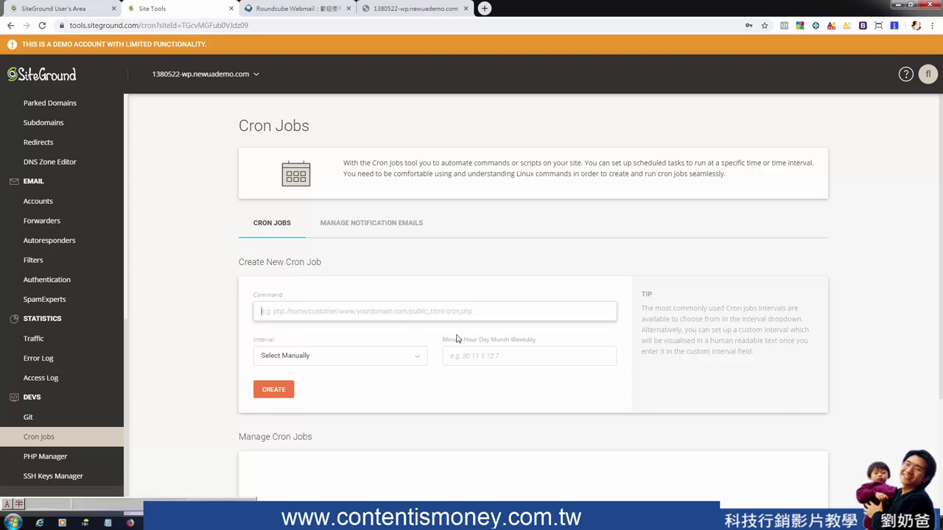
scroll(442, 376, down, 2)
scroll(489, 337, up, 1)
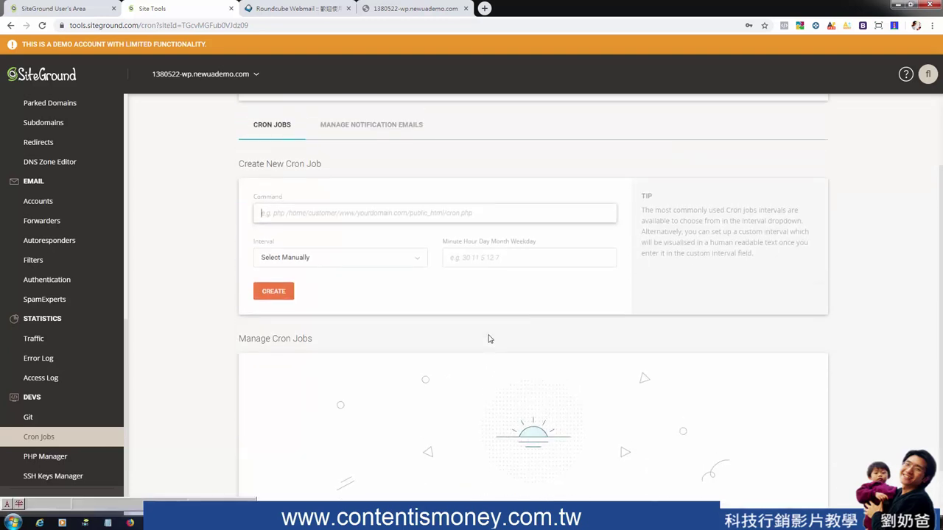
scroll(488, 339, down, 1)
scroll(486, 340, up, 2)
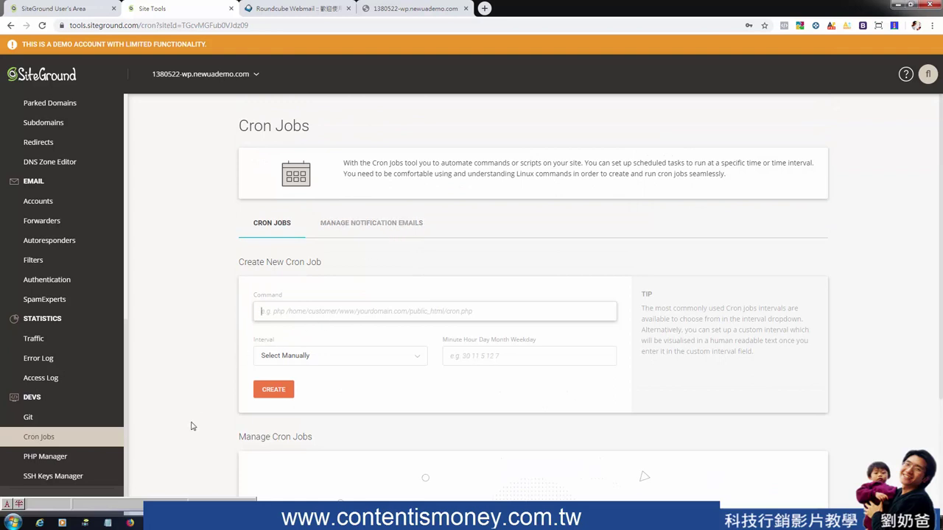
scroll(190, 423, down, 2)
click(53, 457)
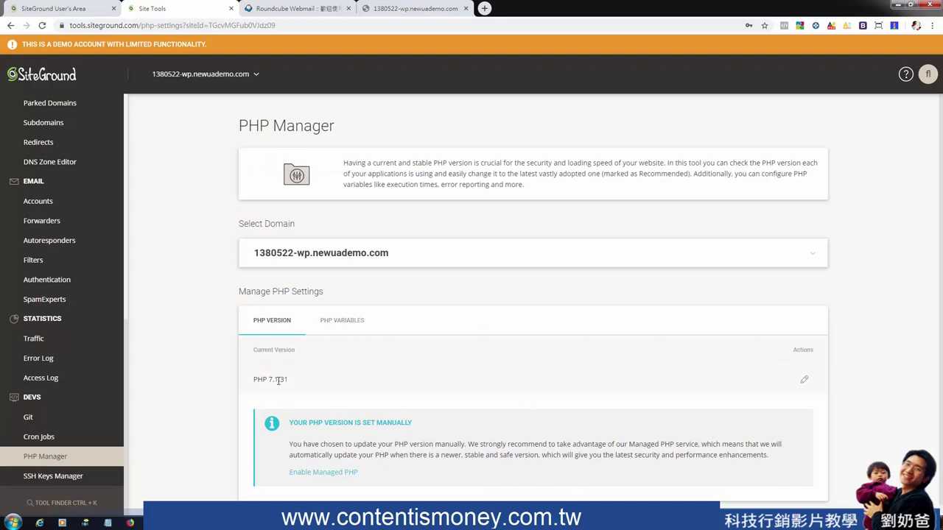
Switch the site's PHP version from 7.1.31 to 5.6.40 and confirm
click(805, 379)
click(547, 335)
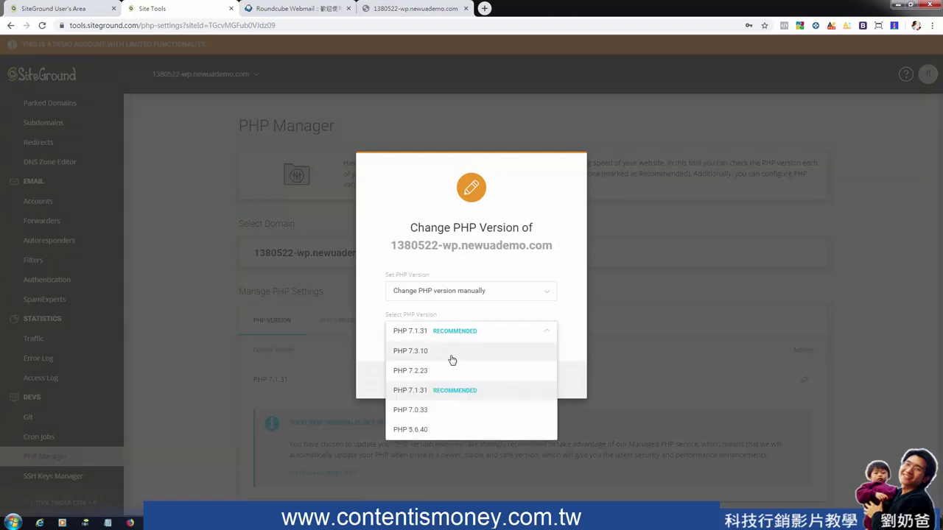
click(435, 410)
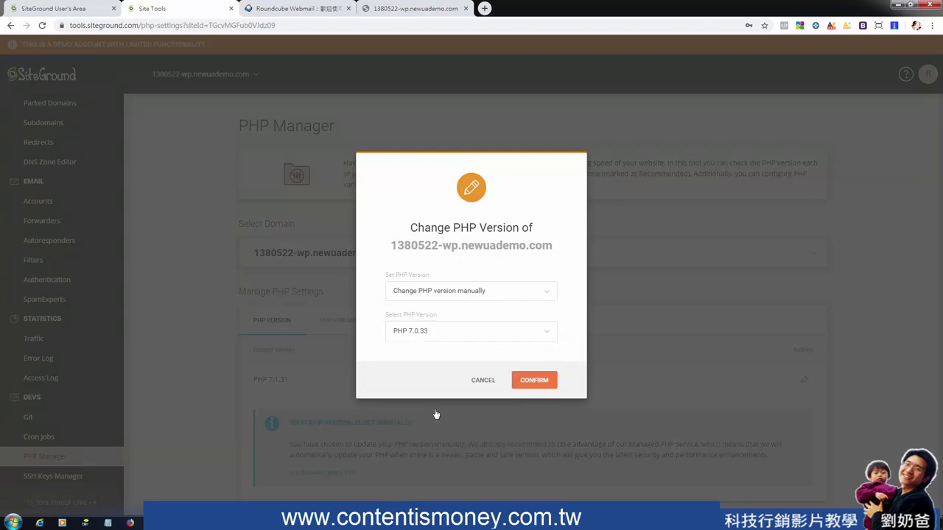
click(472, 338)
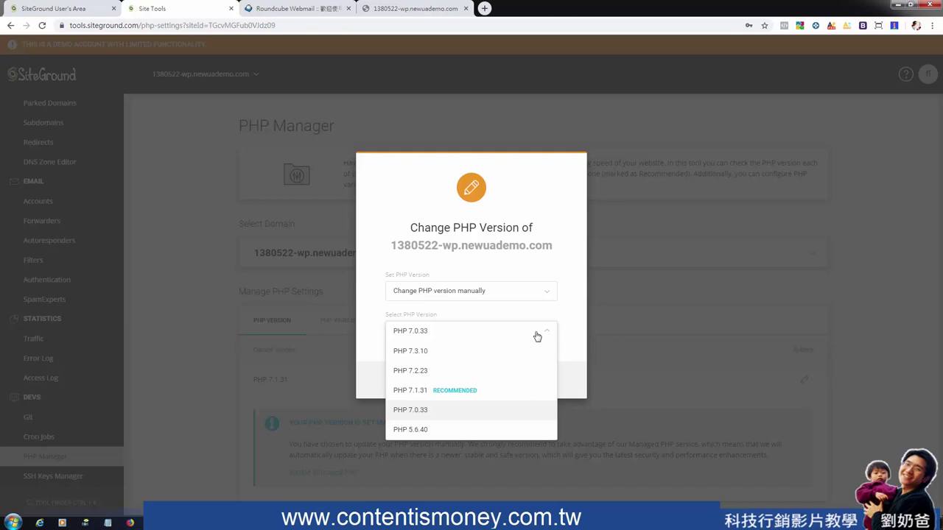
click(438, 431)
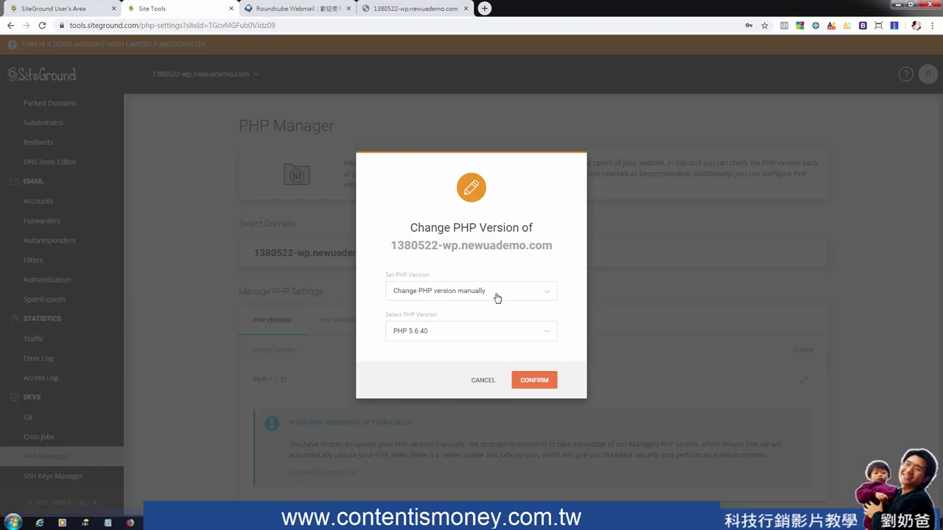
click(531, 381)
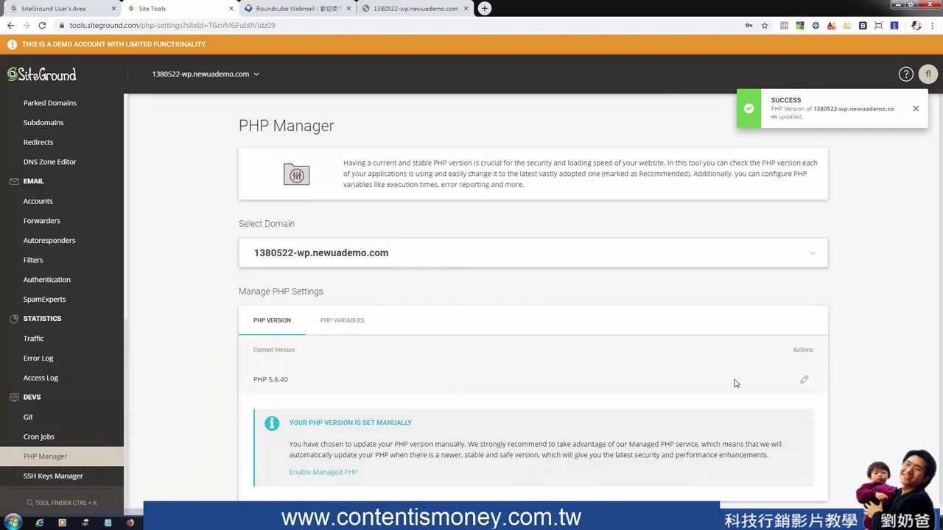
Preview the Managed PHP option but cancel, keeping the version manually set
click(804, 381)
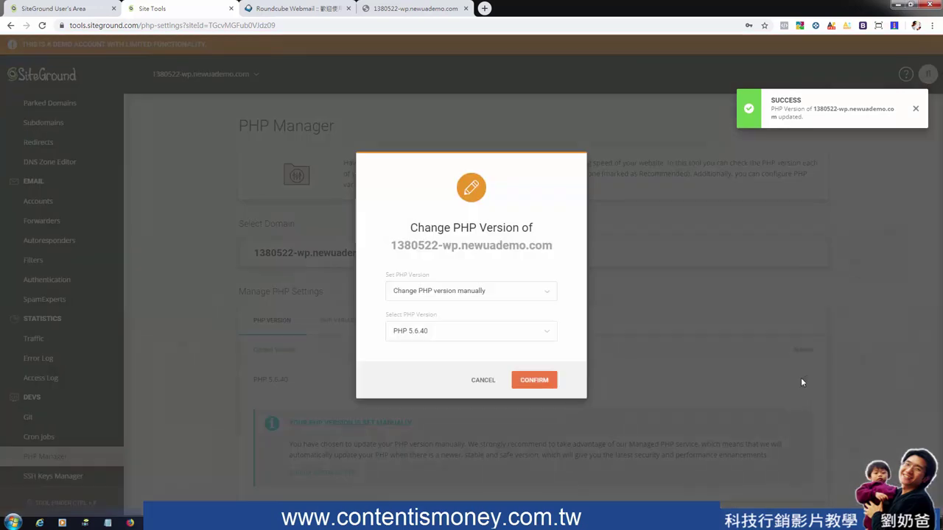
click(530, 296)
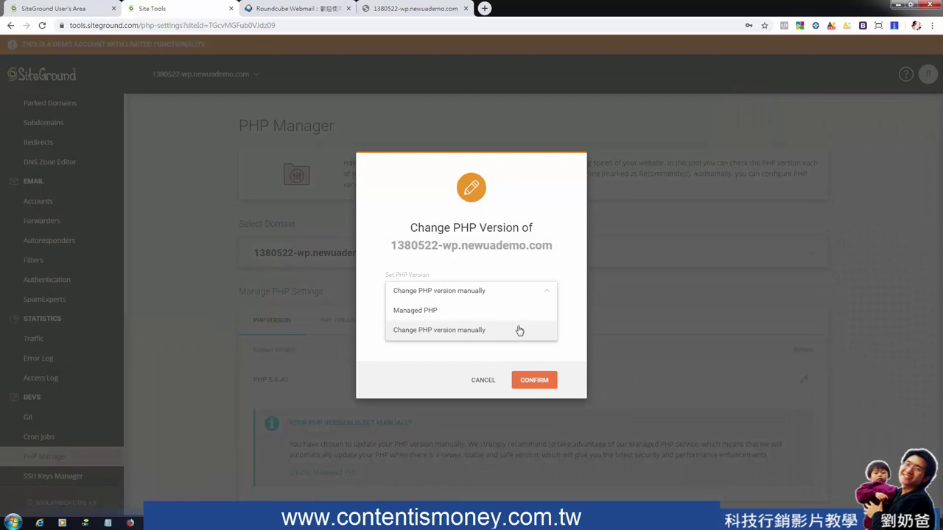
click(509, 311)
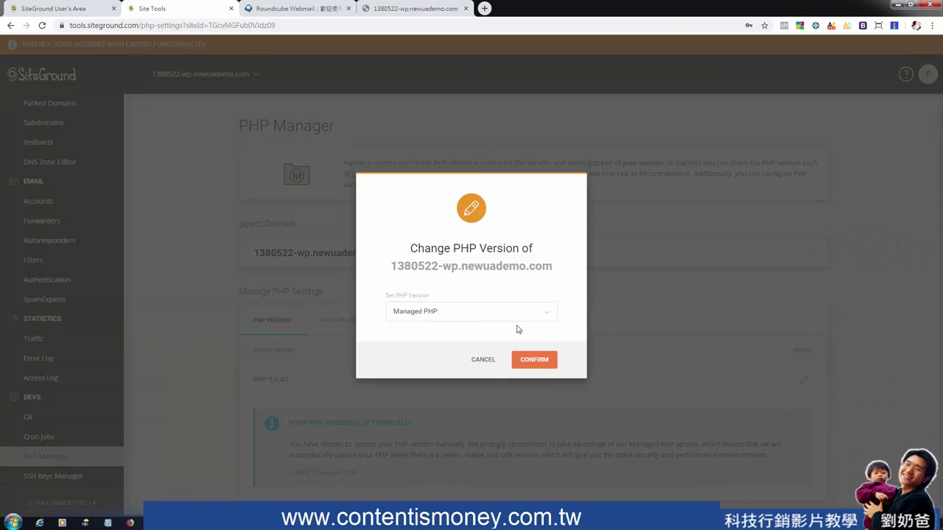
click(493, 360)
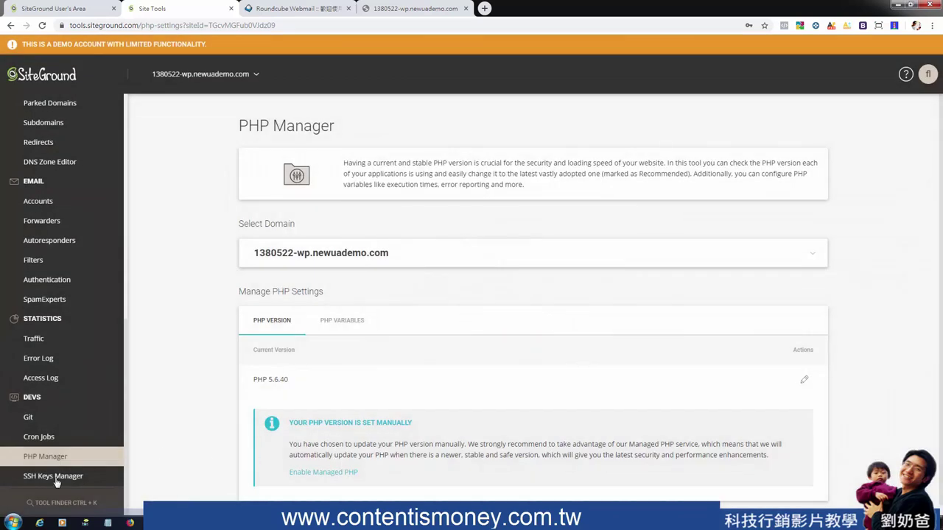
click(58, 476)
Scroll down to the empty Manage SSH Keys list, then bring up the Start menu
scroll(310, 424, down, 2)
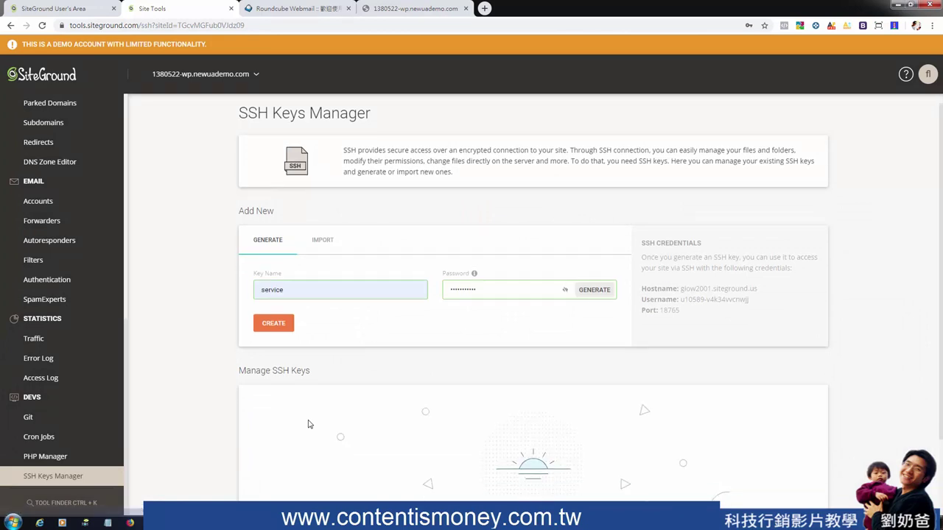
scroll(311, 426, down, 1)
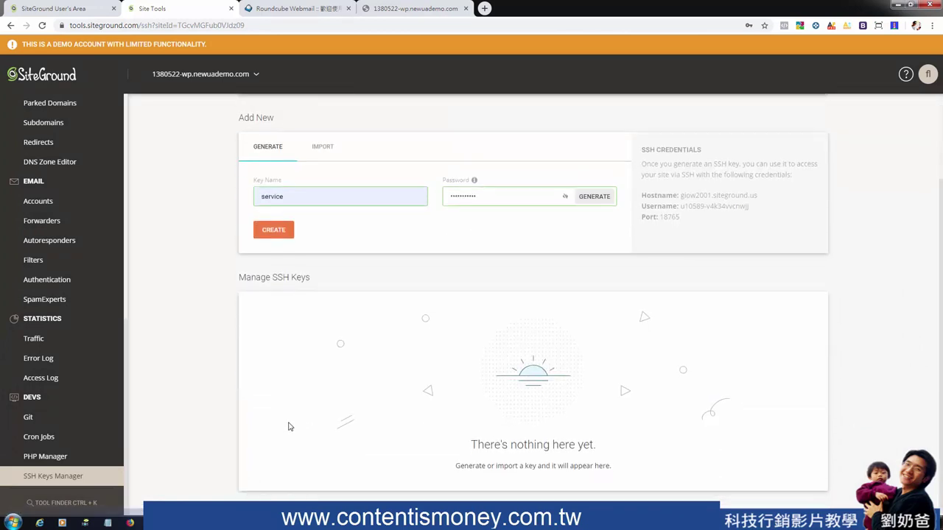
click(14, 522)
Launch Command Prompt via 'cmd' and centre its window
text(cmd)
key(Return)
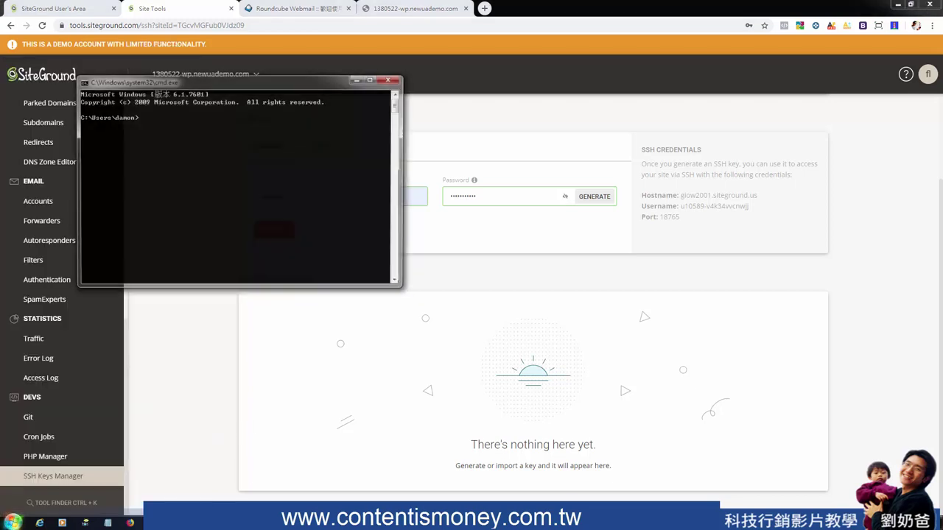
drag(275, 86, 613, 219)
Run 'ssh infobox.com.tw 22', get the unrecognized-command error, and close the console
text(ssh infobox.com.tw 2)
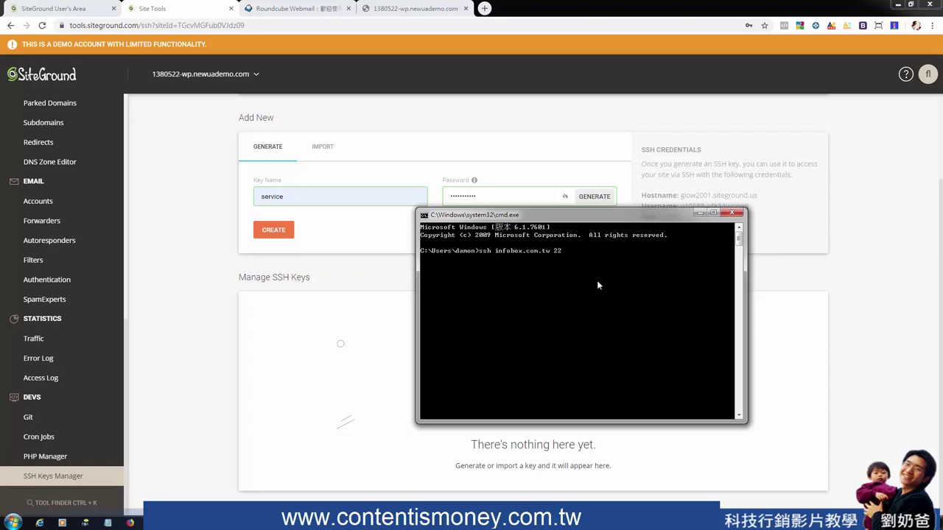
text(2)
key(Return)
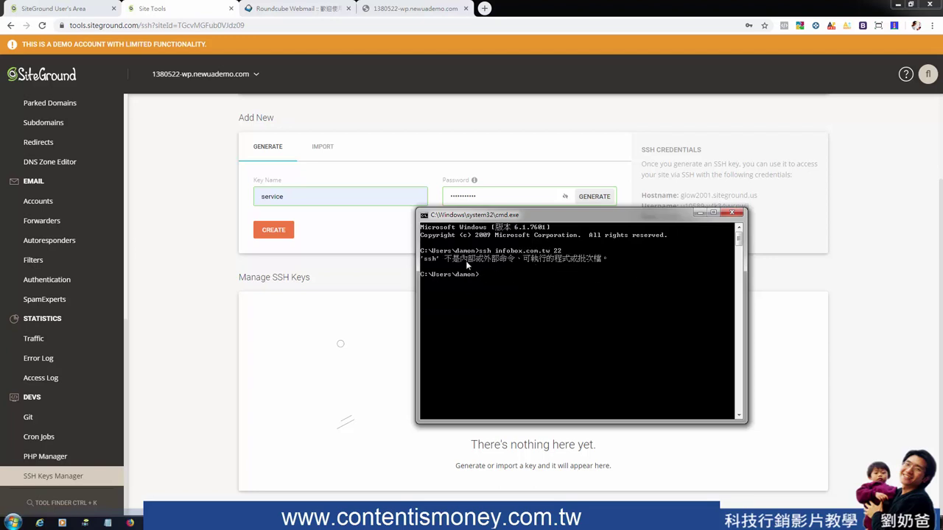
click(731, 213)
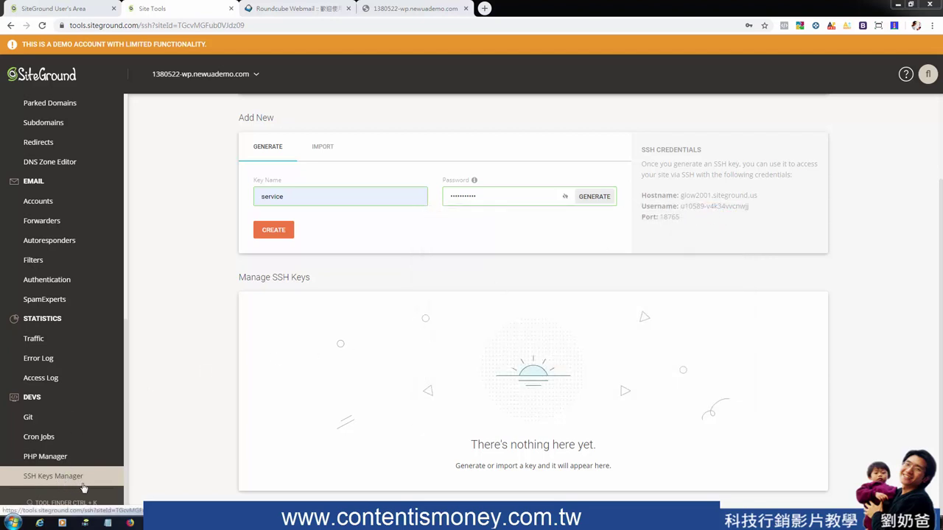
Switch the managed site to 1380522.newuademo.com from the header site list
click(254, 76)
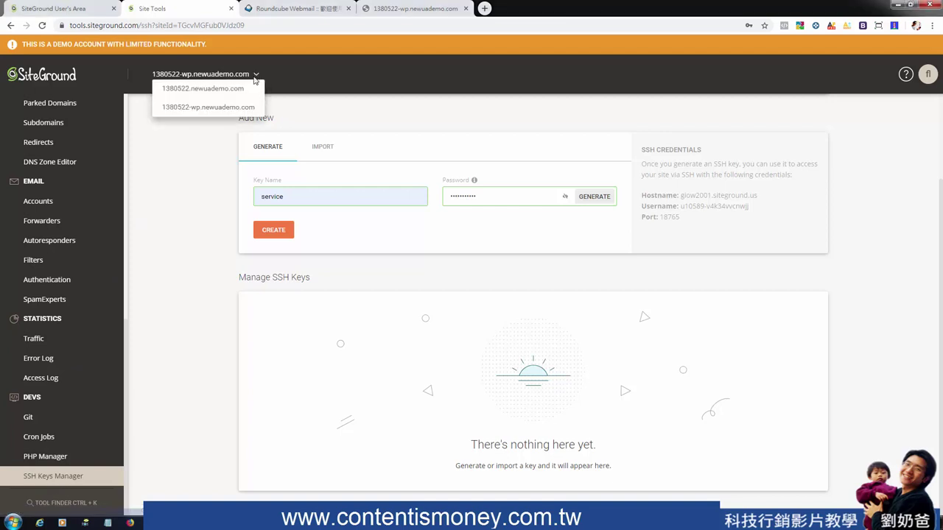
click(231, 109)
drag(245, 75, 225, 92)
click(225, 91)
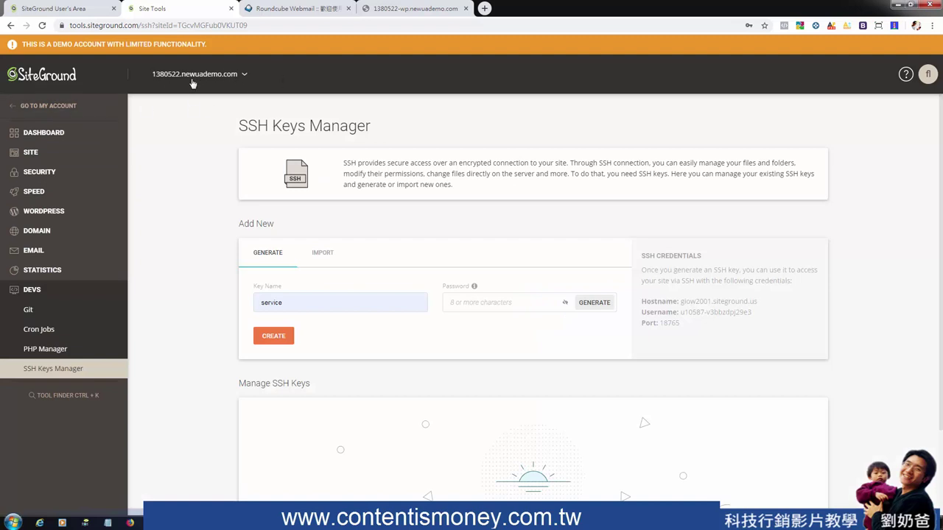
Expand Speed, keep the same site, and open the 1380522.newuademo.com dashboard
click(34, 191)
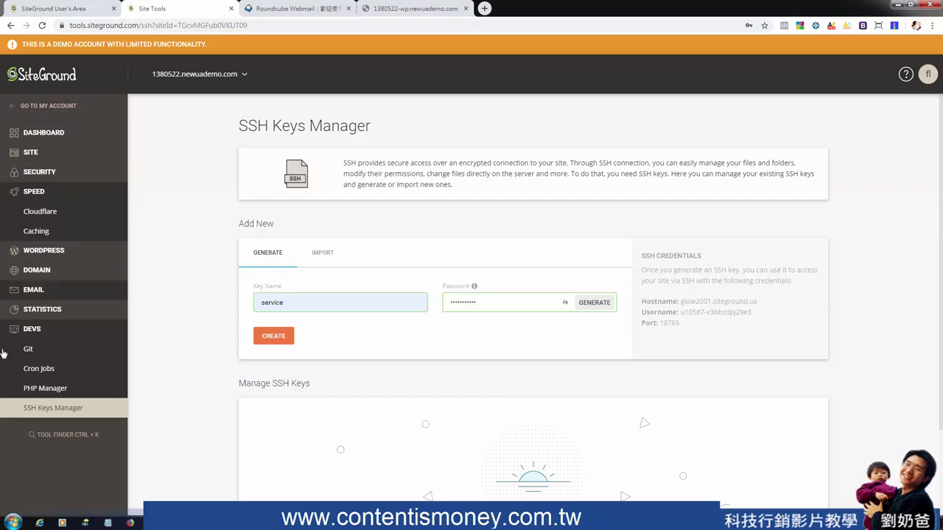
click(238, 77)
click(225, 88)
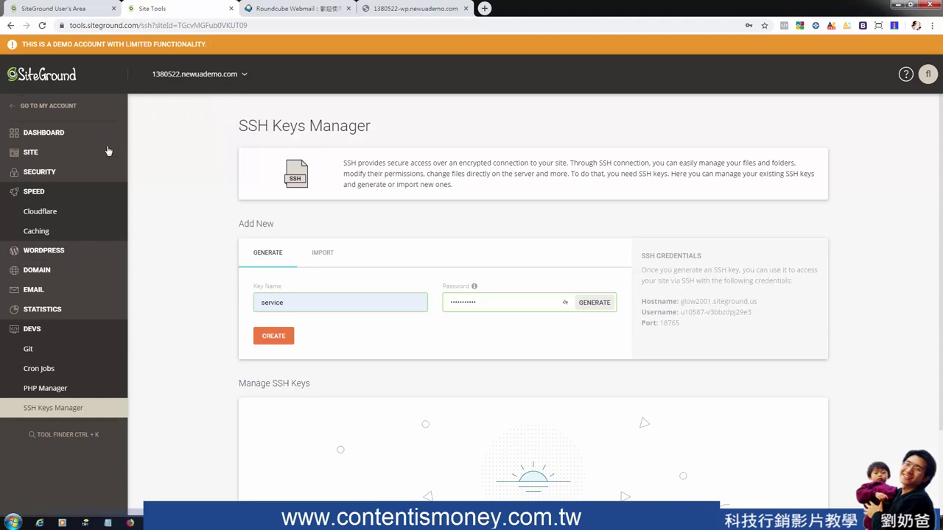
click(30, 135)
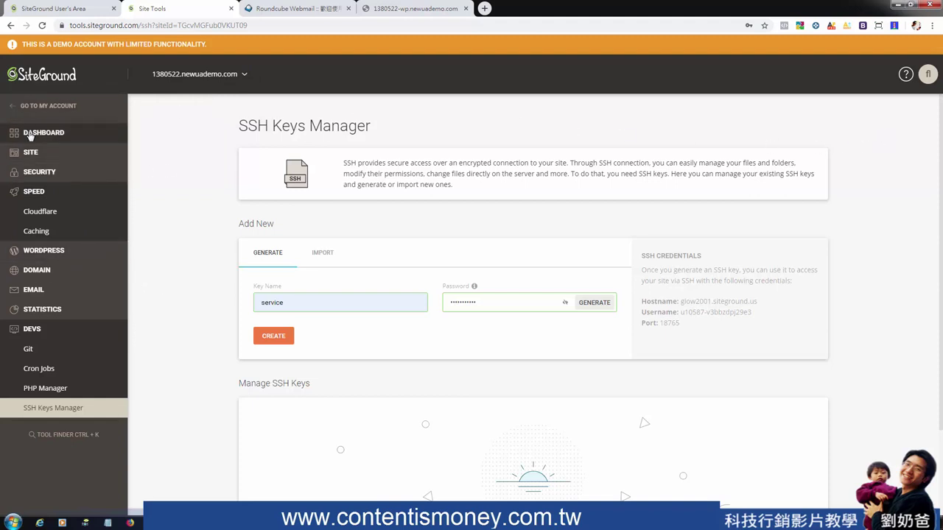
scroll(816, 355, down, 3)
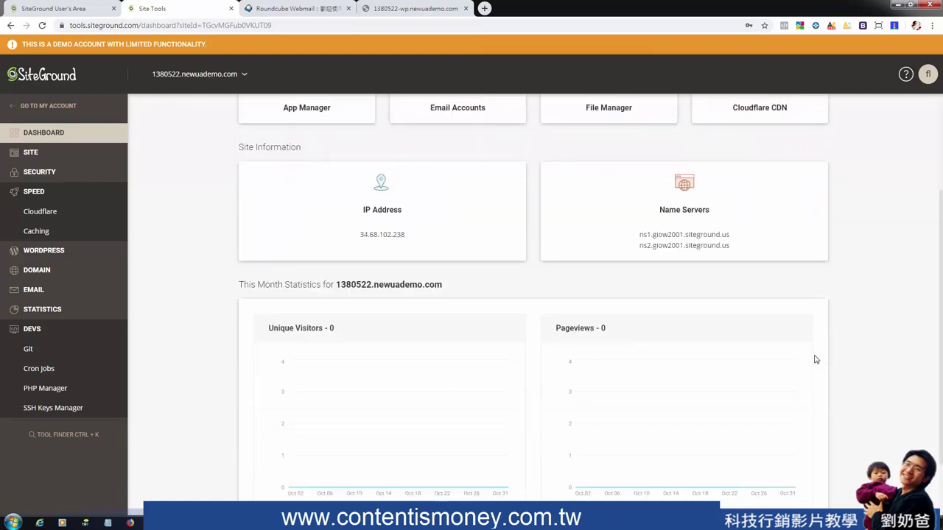
scroll(807, 374, up, 3)
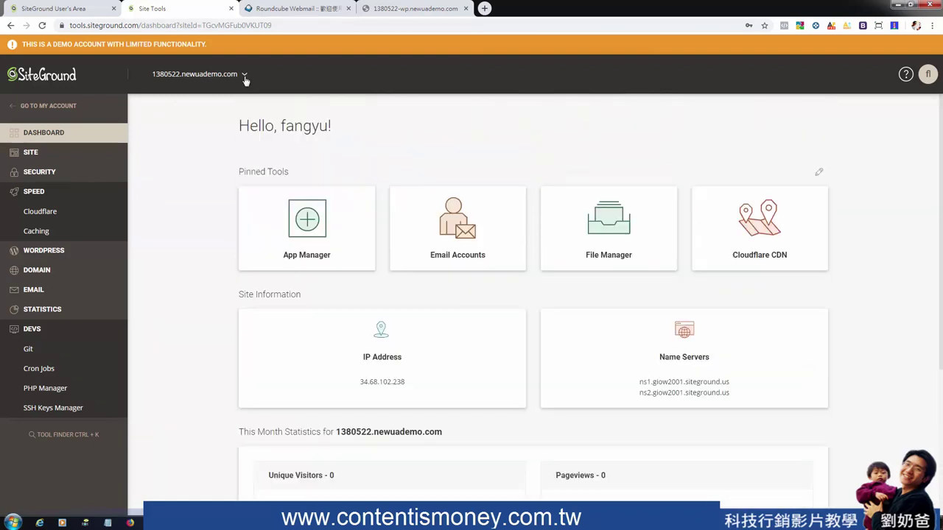